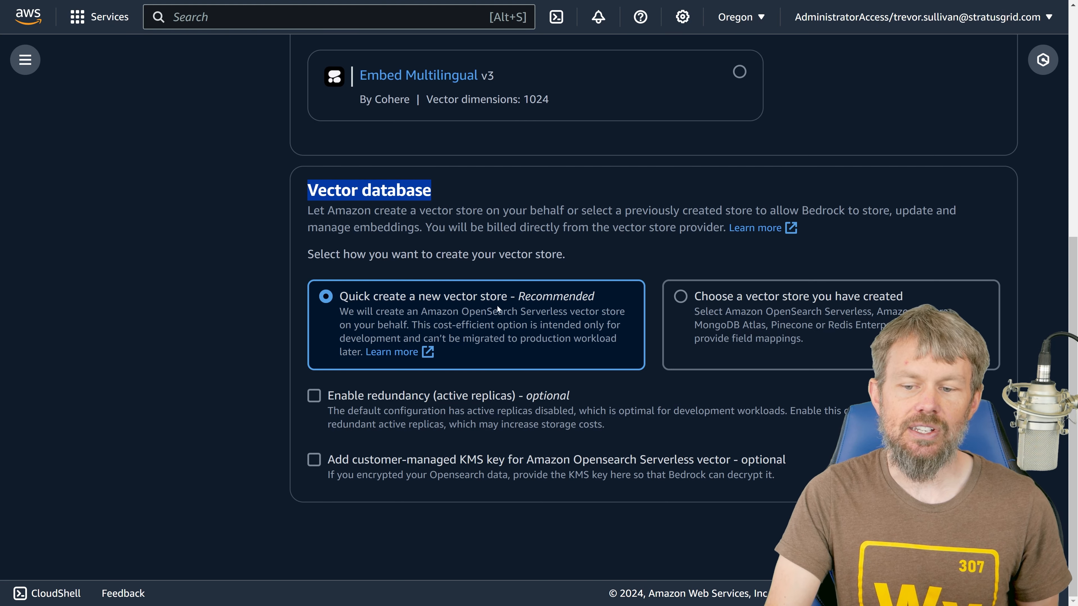
# Switch to an existing vector store and preview the Aurora, MongoDB Atlas, Pinecone and Redis fields.
pyautogui.click(715, 299)
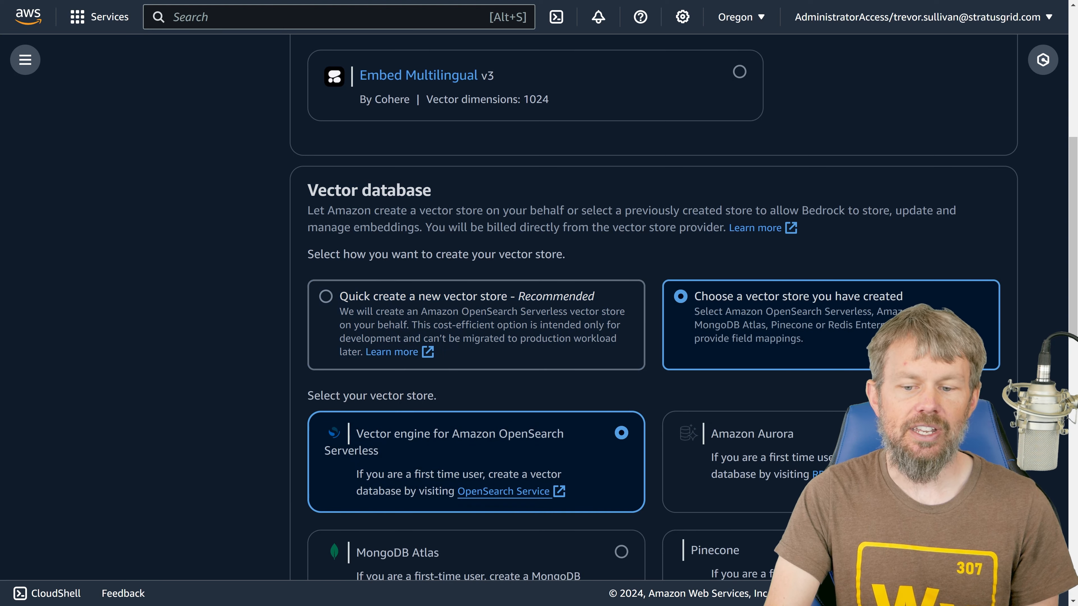
pyautogui.scroll(-4, 649, 239)
pyautogui.scroll(-4, 648, 238)
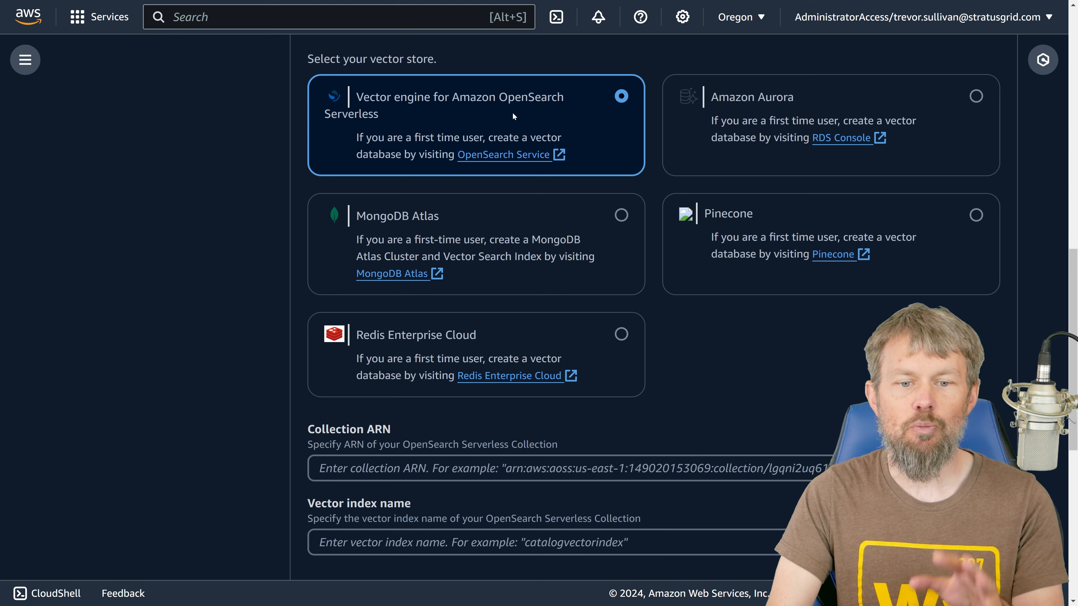
pyautogui.click(812, 105)
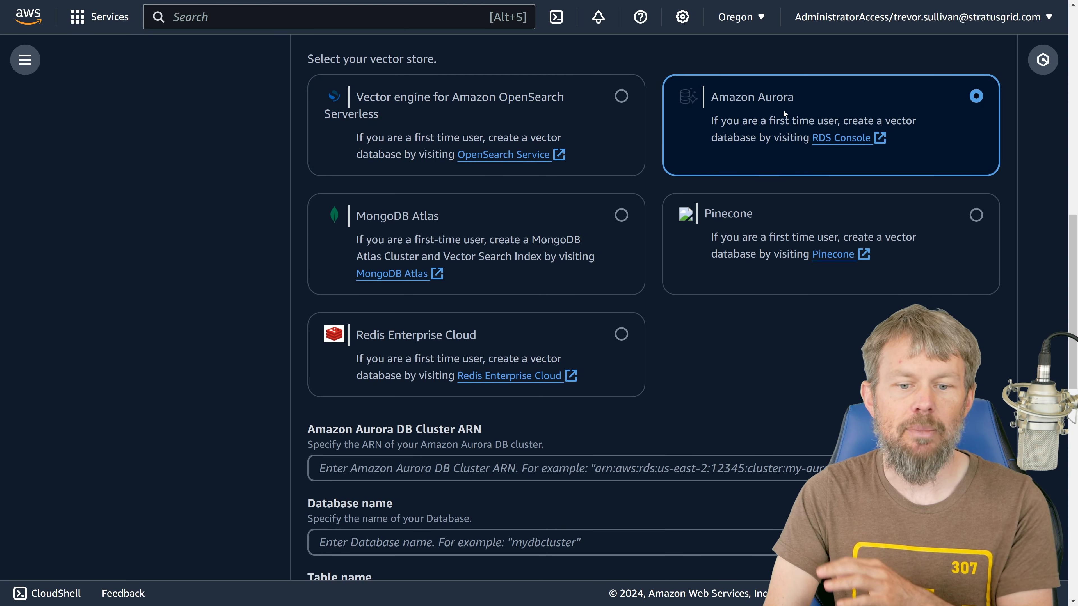
pyautogui.click(620, 216)
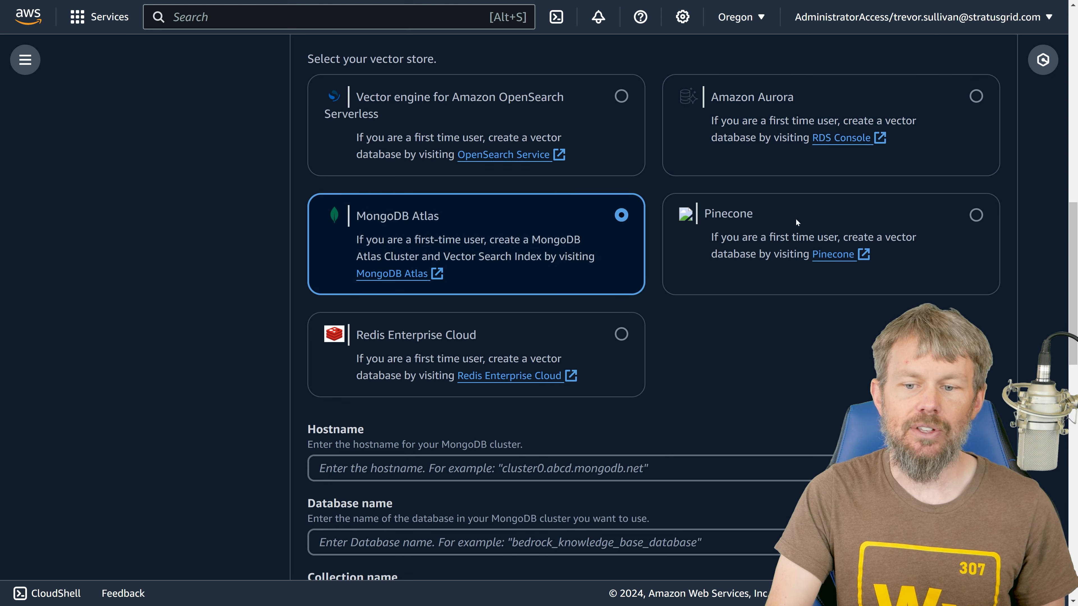
pyautogui.click(955, 214)
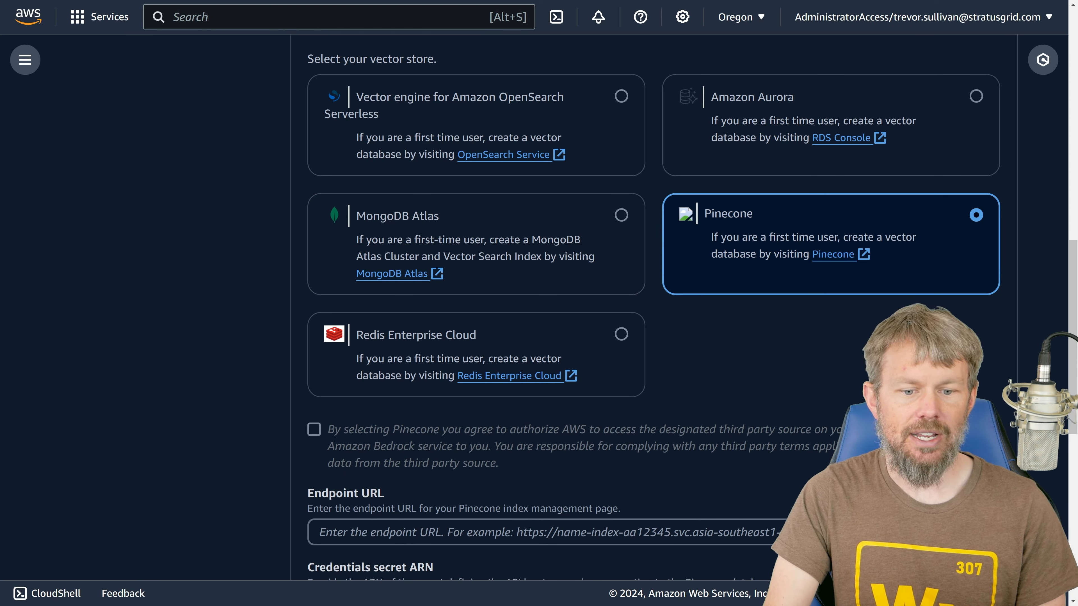
pyautogui.click(621, 334)
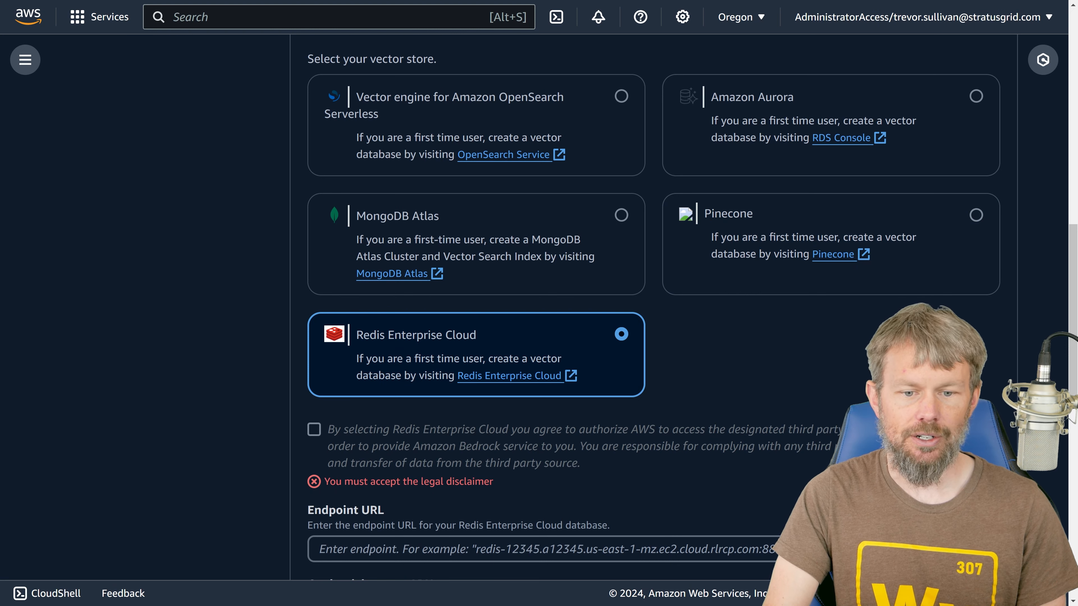
# Select MongoDB Atlas and review its hostname, database and collection fields.
pyautogui.click(445, 256)
pyautogui.scroll(-2, 444, 256)
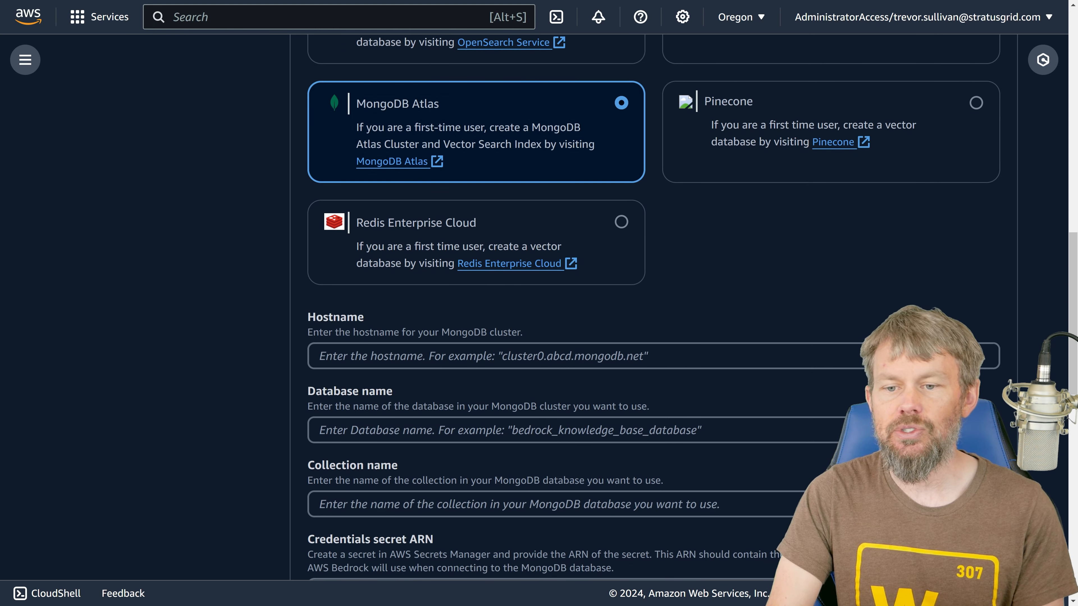
pyautogui.scroll(3, 654, 308)
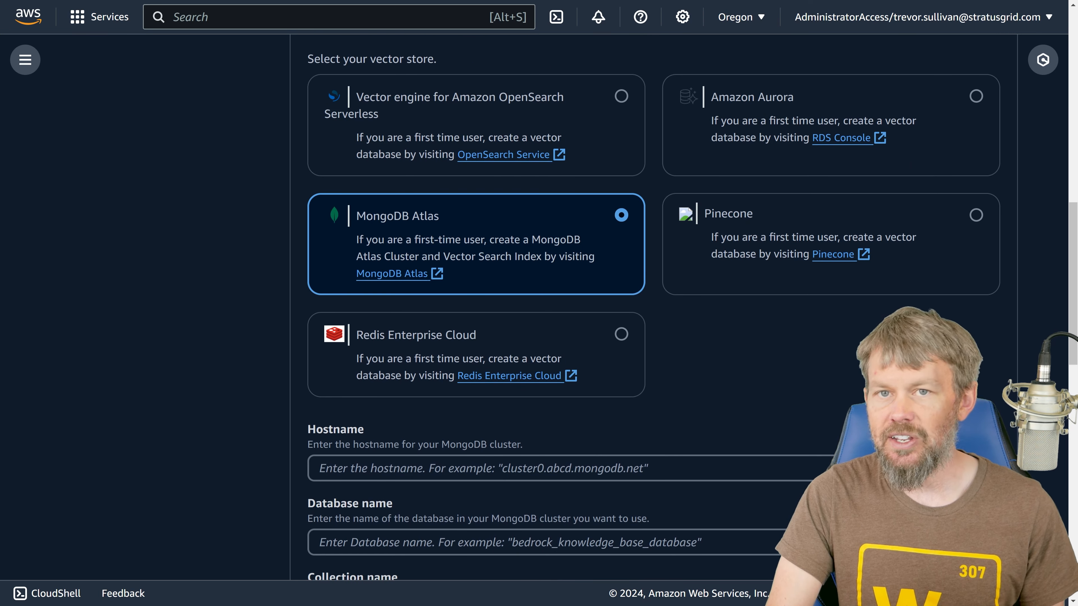
pyautogui.scroll(-1, 452, 347)
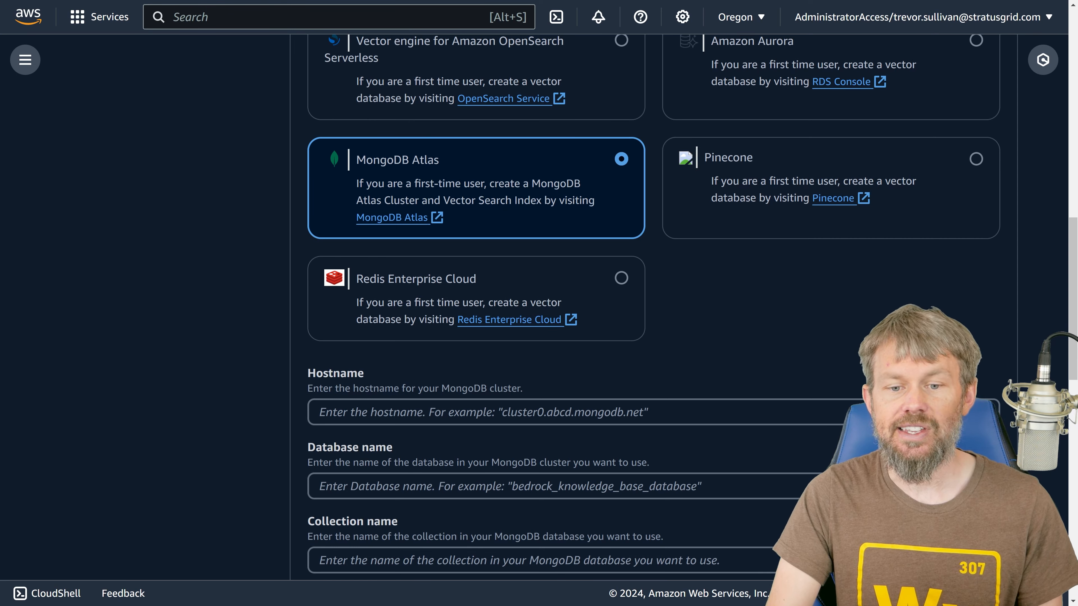
pyautogui.press('super+Tab')
# In the architecture diagram, search the shape library for 'secrets'.
pyautogui.click(598, 284)
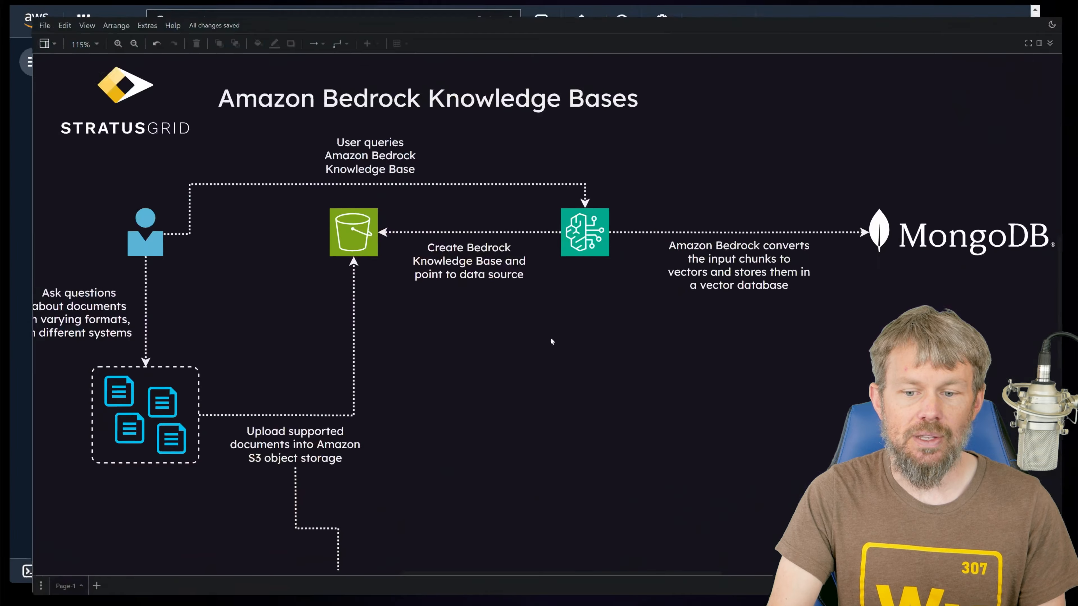
pyautogui.moveTo(431, 319); pyautogui.dragTo(316, 287)
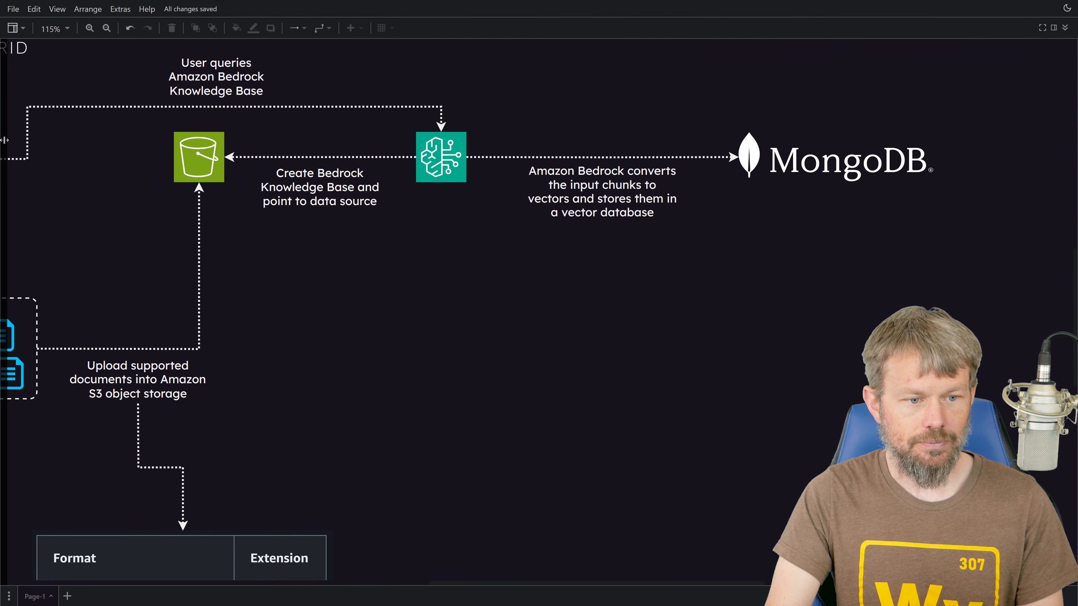
pyautogui.click(5, 140)
pyautogui.hotkey('ctrl', 'a')
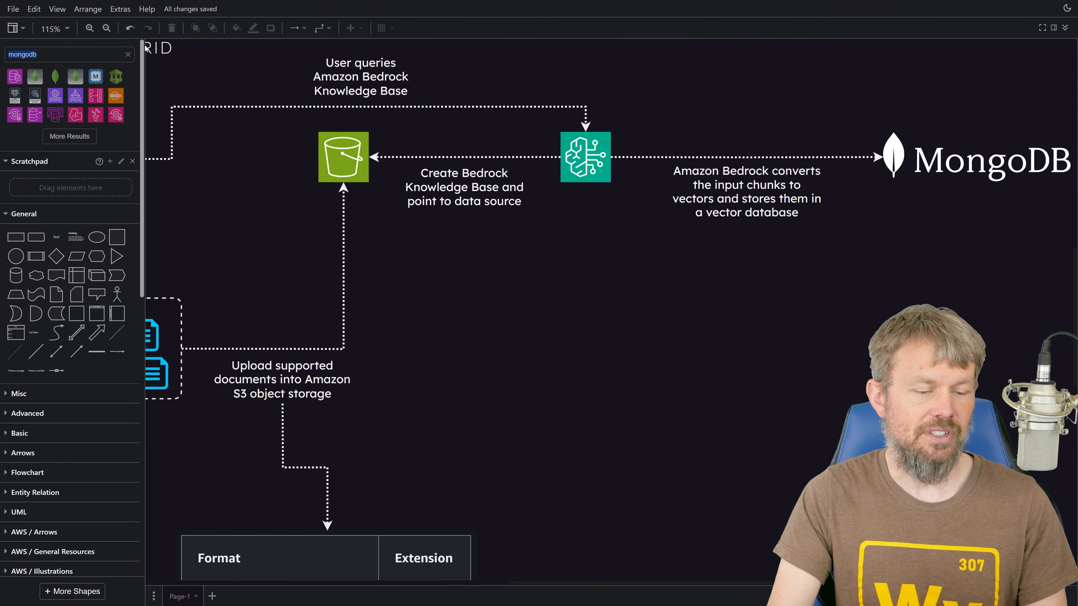
pyautogui.write('secrets')
pyautogui.press('Return')
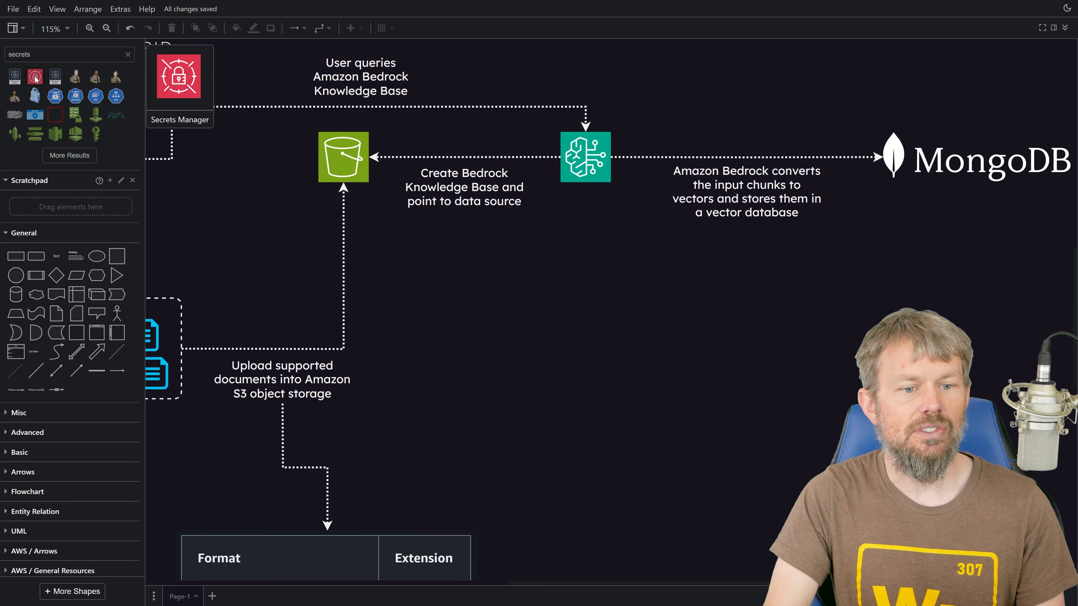
pyautogui.scroll(-5, 362, 240)
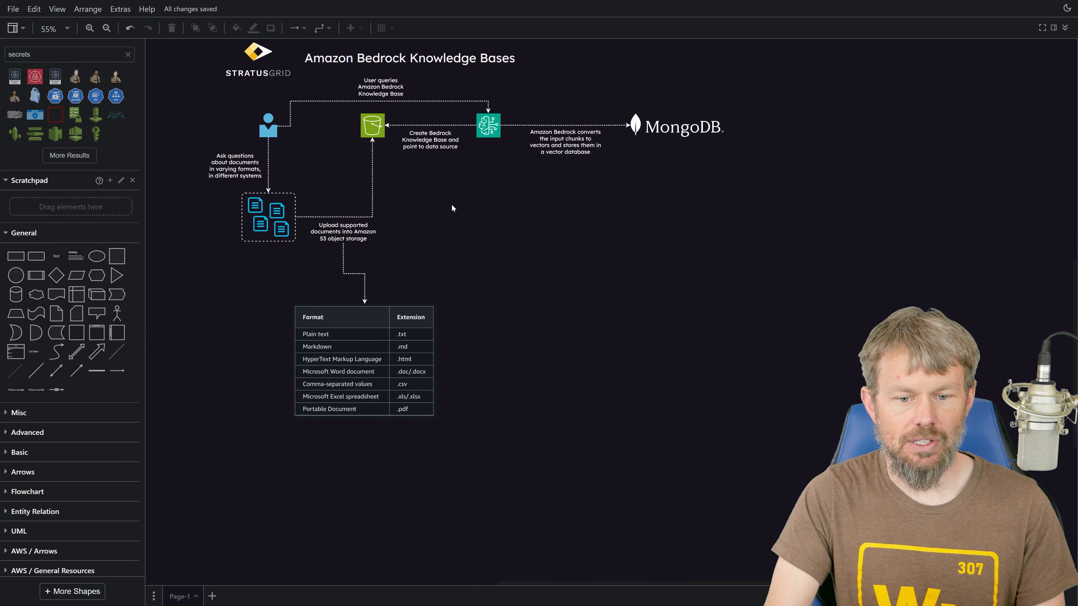
pyautogui.scroll(3, 431, 249)
pyautogui.scroll(3, 489, 201)
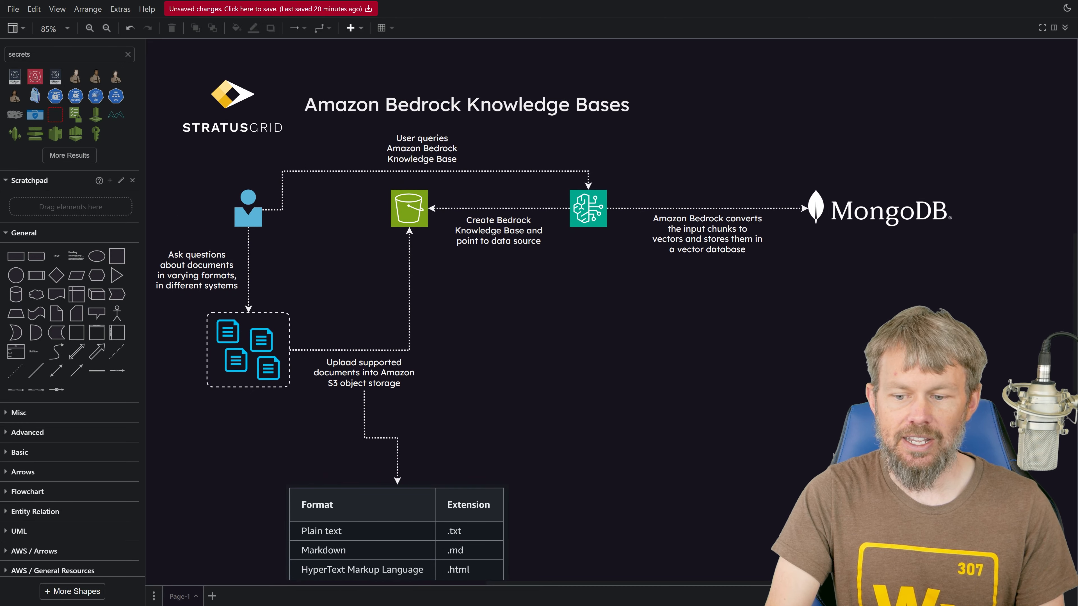
# Place a Secrets Manager icon below the Bedrock icon and connect it with an arrow.
pyautogui.moveTo(35, 77); pyautogui.dragTo(600, 348)
pyautogui.click(626, 294)
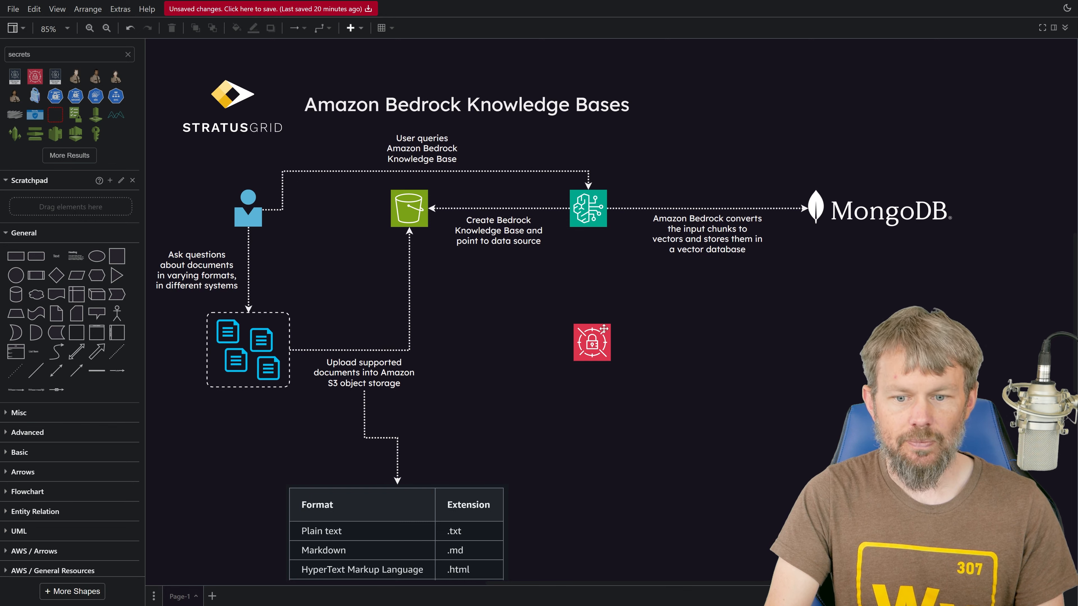
pyautogui.scroll(3, 597, 349)
pyautogui.scroll(-5, 598, 351)
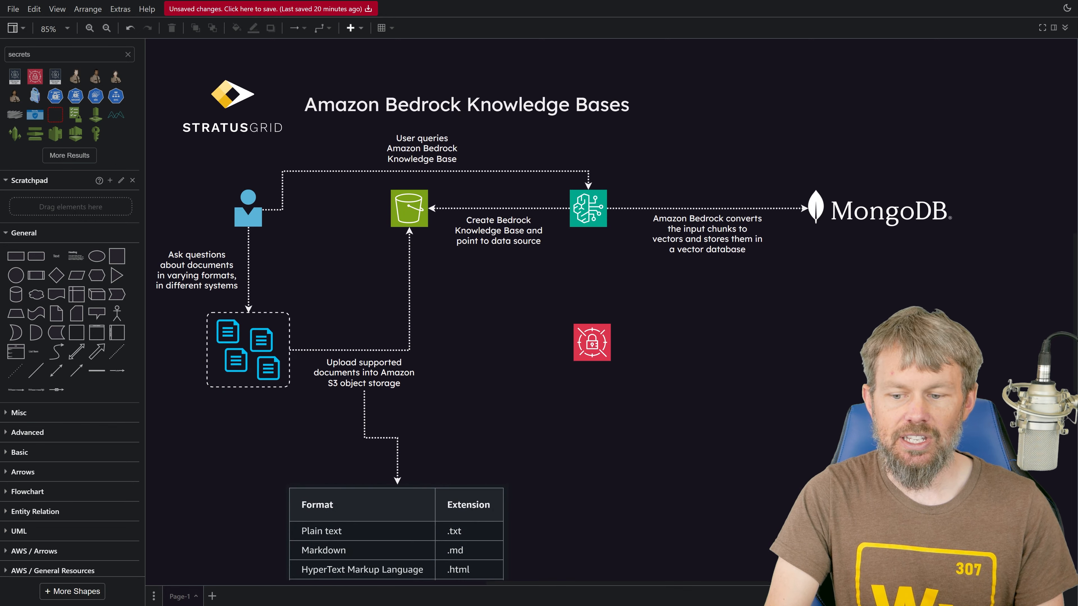
pyautogui.scroll(2, 635, 356)
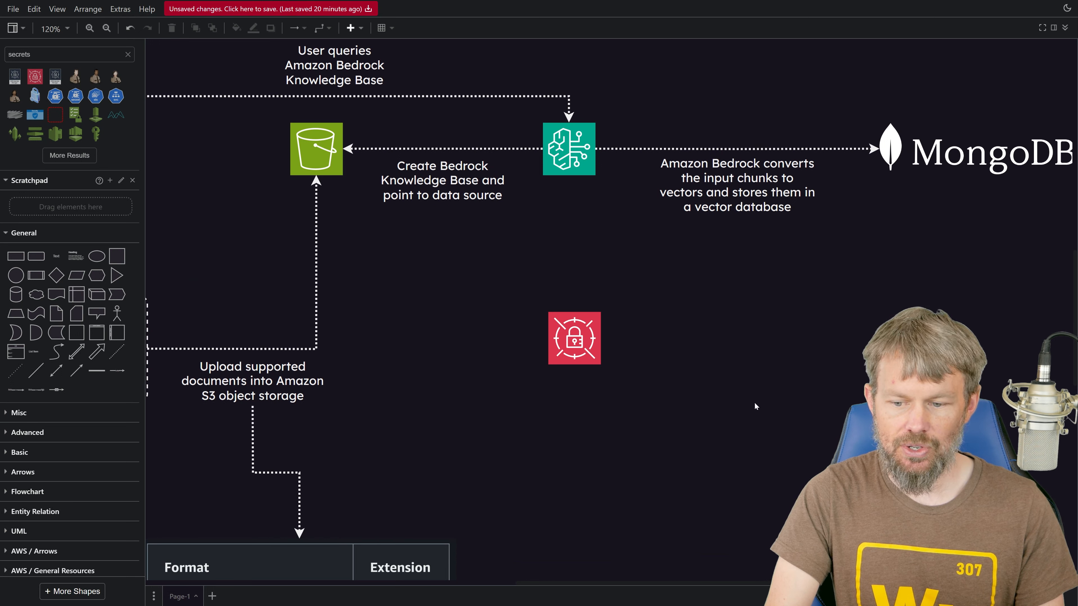
pyautogui.moveTo(575, 302); pyautogui.dragTo(567, 171)
pyautogui.click(622, 221)
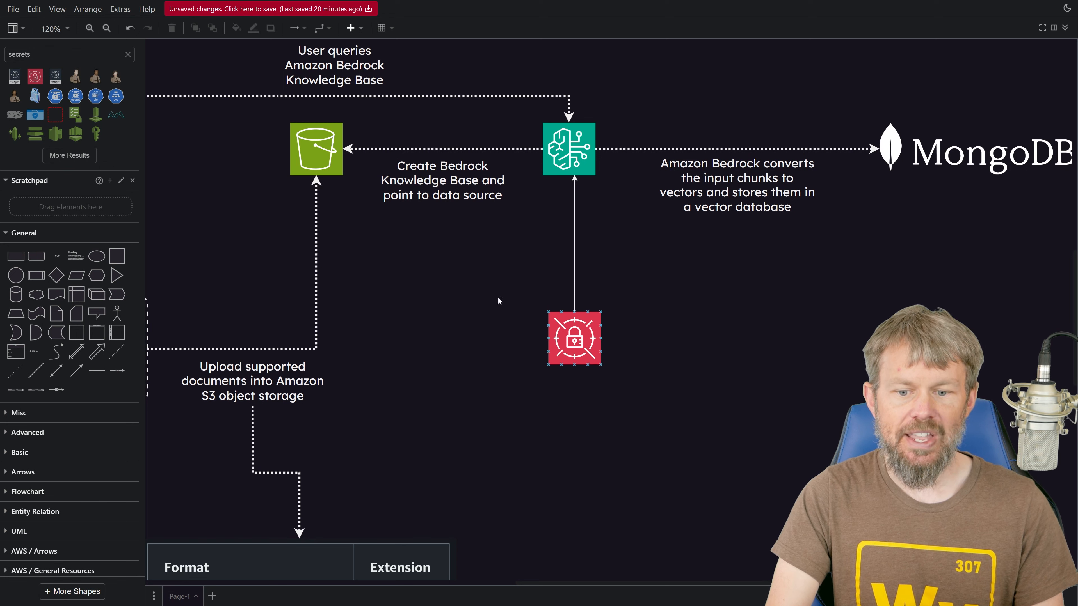
# Adjust the diagram view, then return to the Bedrock vector store form.
pyautogui.moveTo(493, 296); pyautogui.dragTo(634, 391)
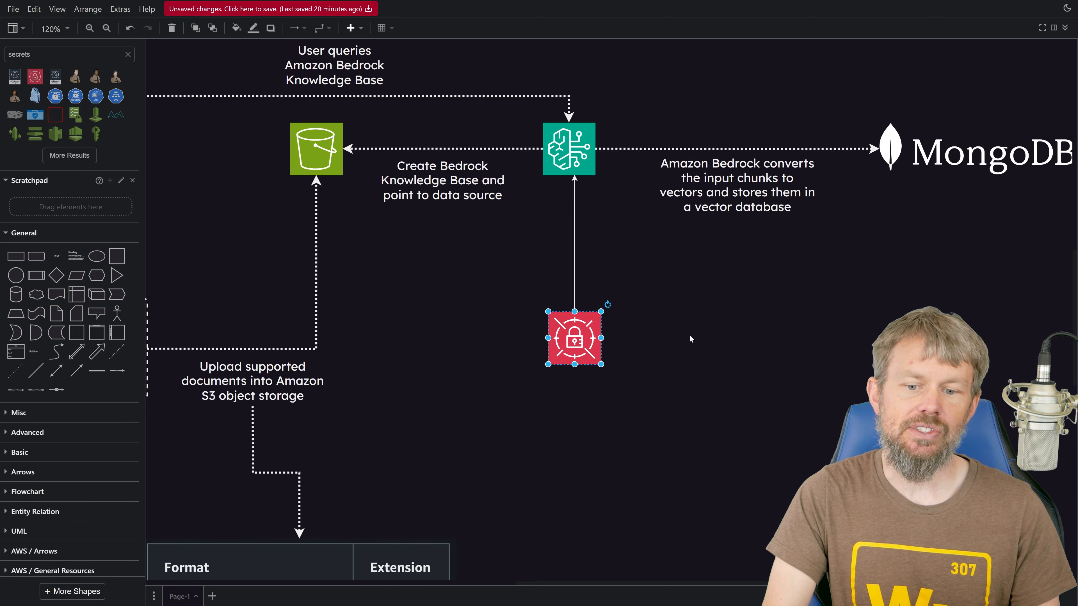
pyautogui.moveTo(690, 336); pyautogui.dragTo(464, 313)
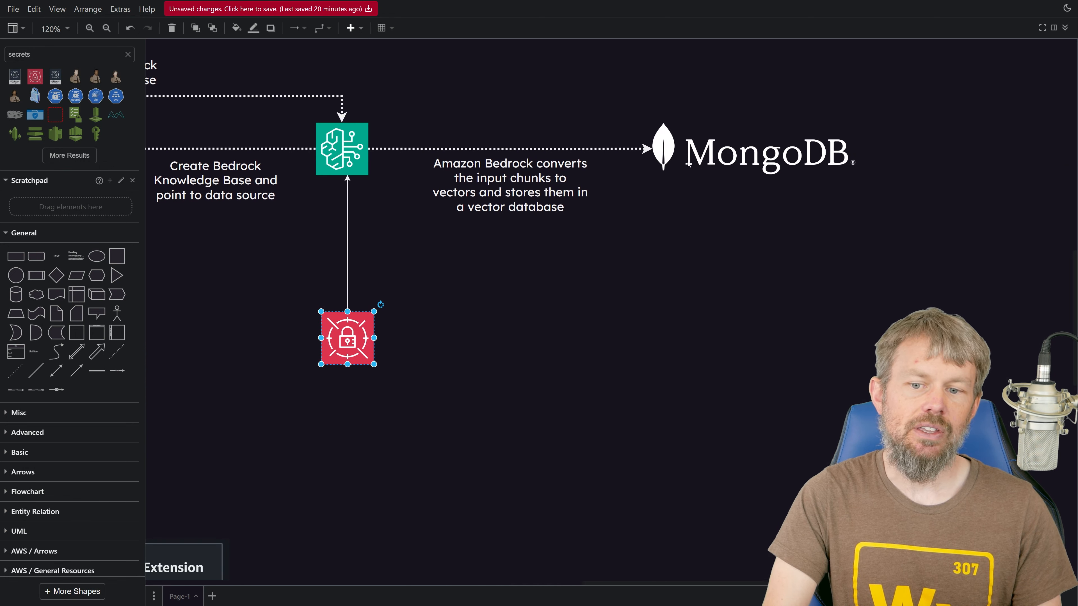
pyautogui.moveTo(614, 96); pyautogui.dragTo(876, 194)
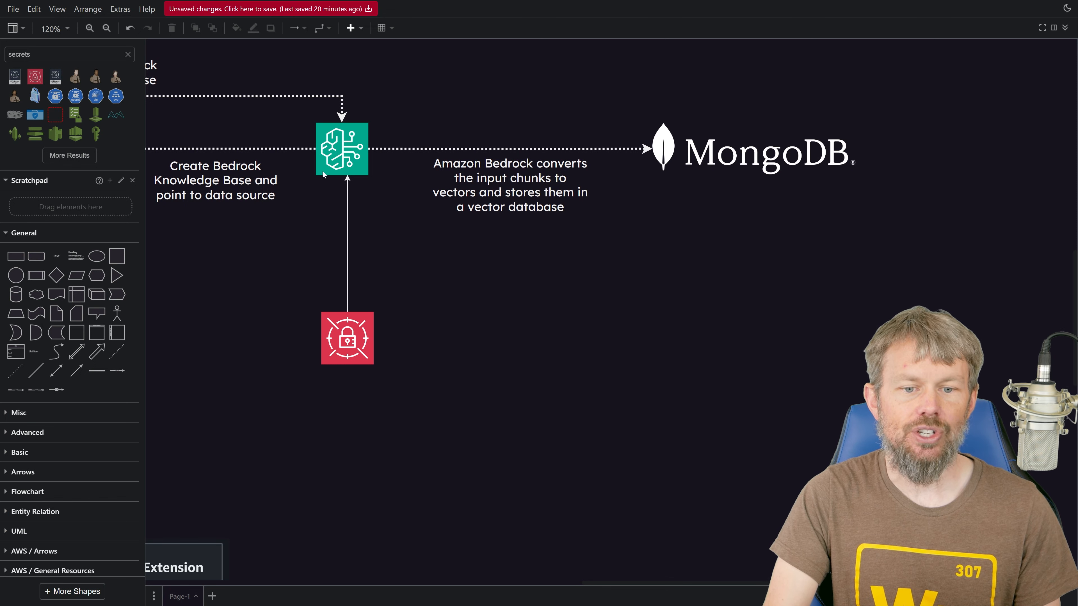
pyautogui.hscroll(-4, 309, 281)
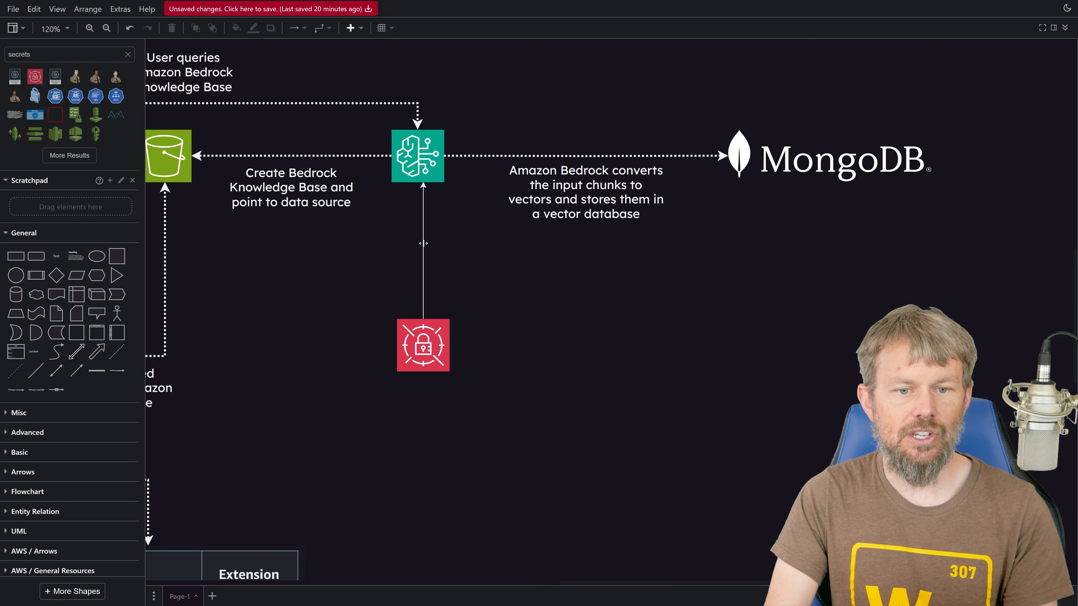
pyautogui.hotkey('alt', 'Tab')
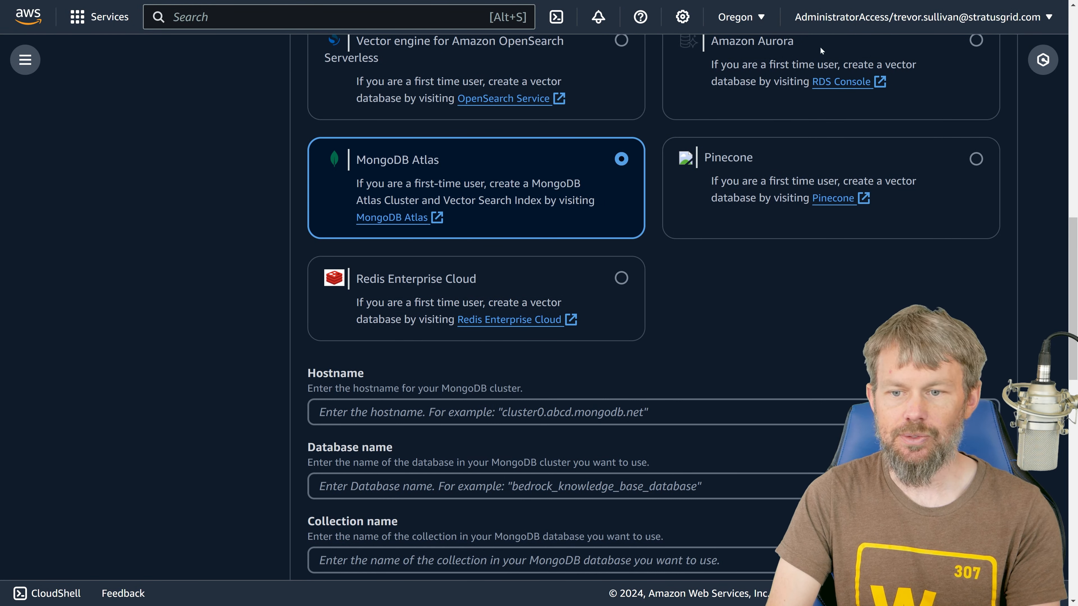
# Bring Atlas forward, go to the StratusGrid organization's projects and open the trevor project.
pyautogui.press('F11')
pyautogui.click(812, 12)
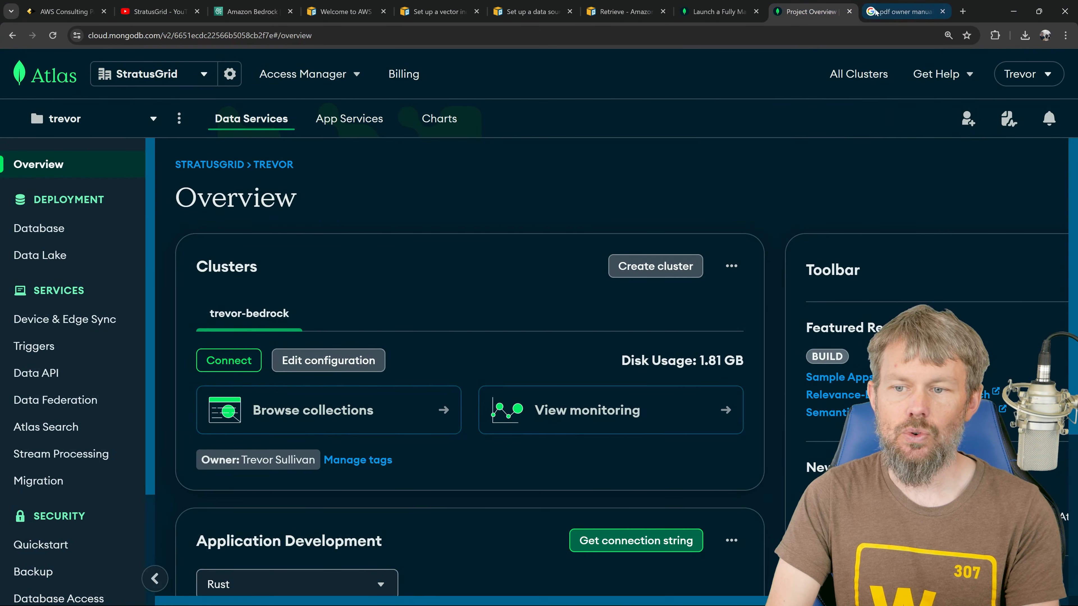
pyautogui.press('F11')
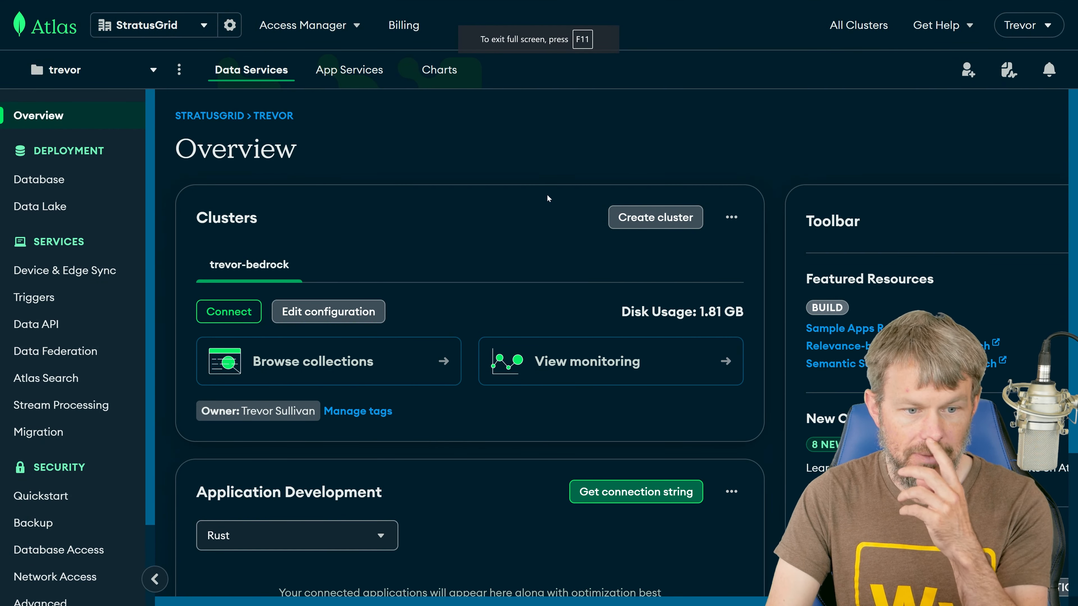
pyautogui.press('super+Tab')
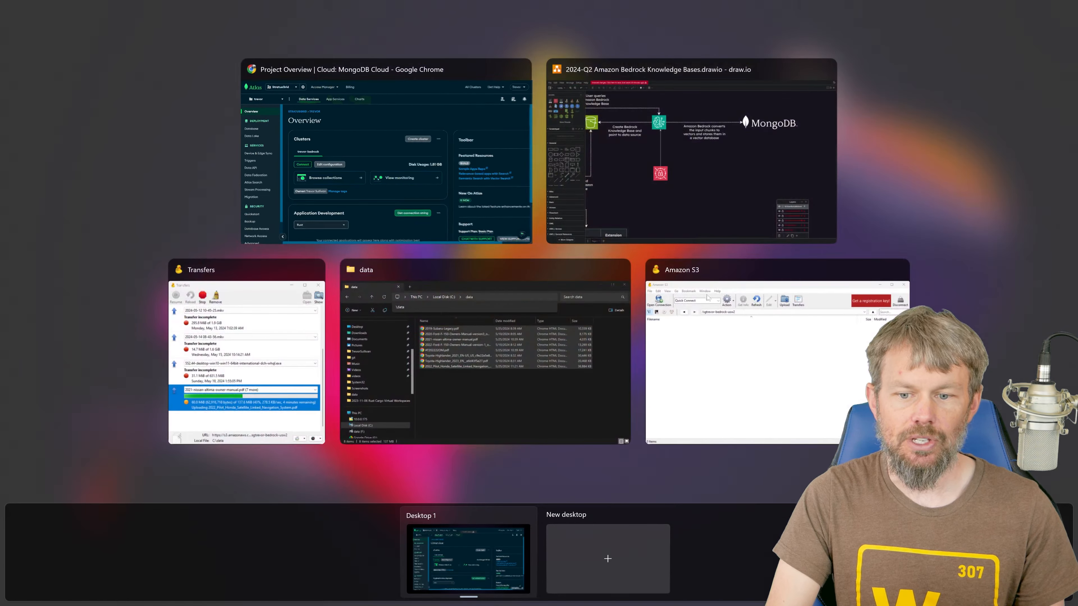
pyautogui.click(267, 355)
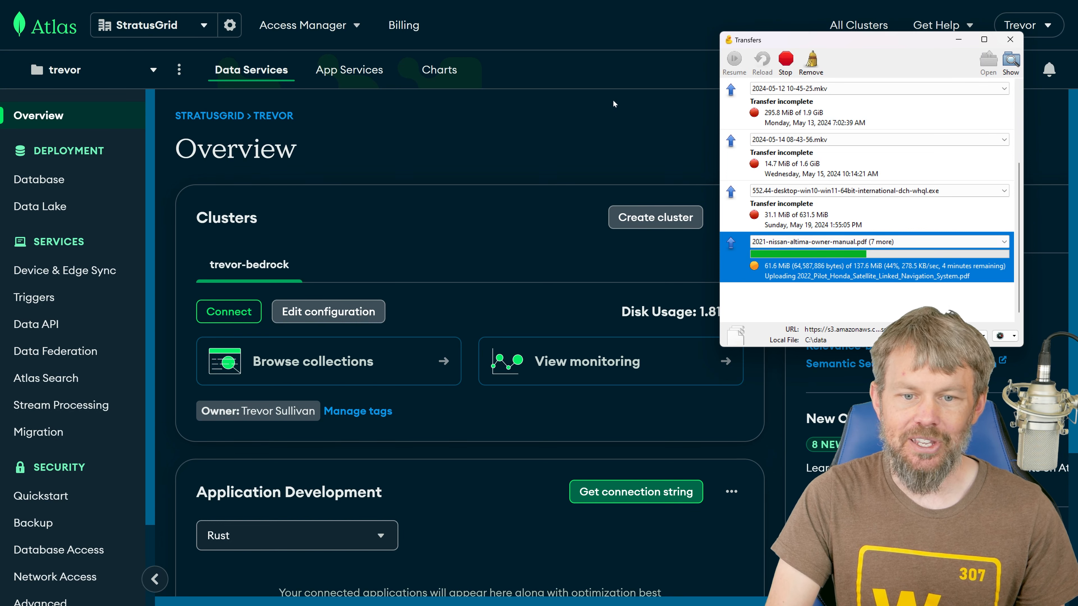
pyautogui.click(592, 100)
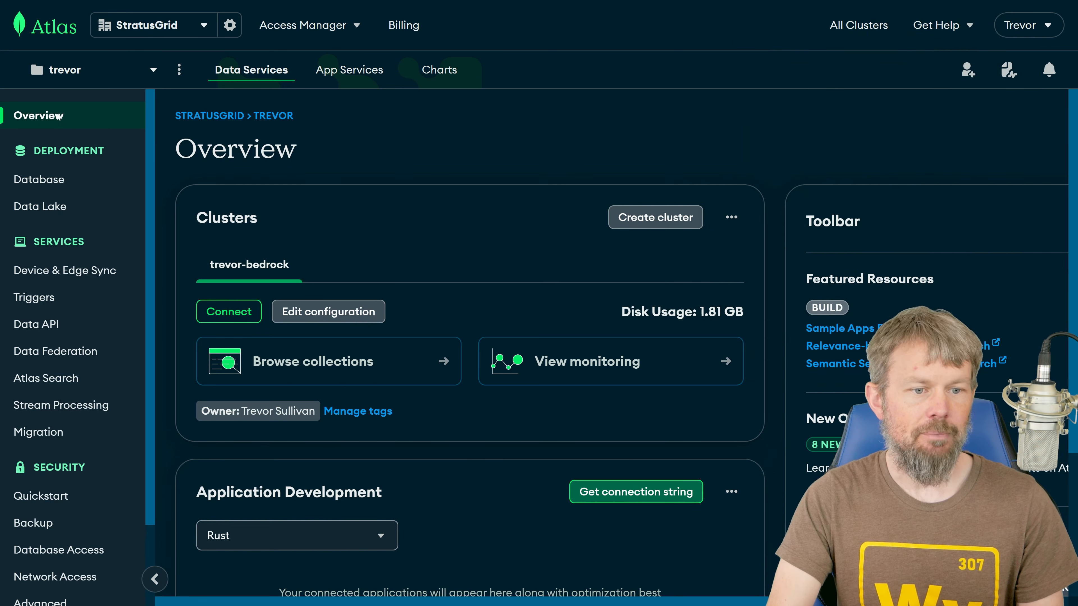
pyautogui.click(267, 116)
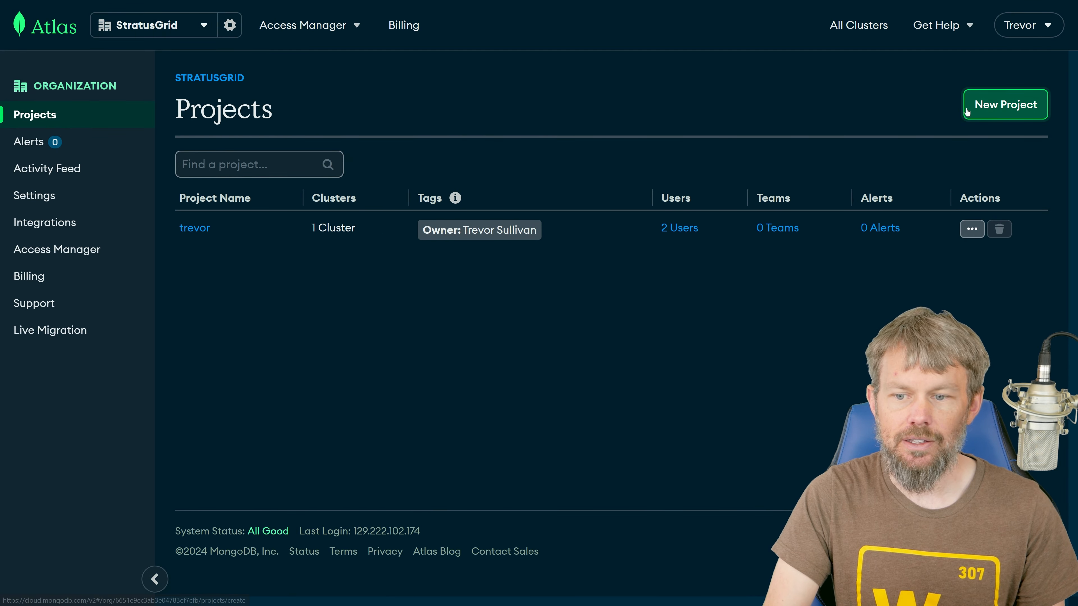
pyautogui.click(198, 228)
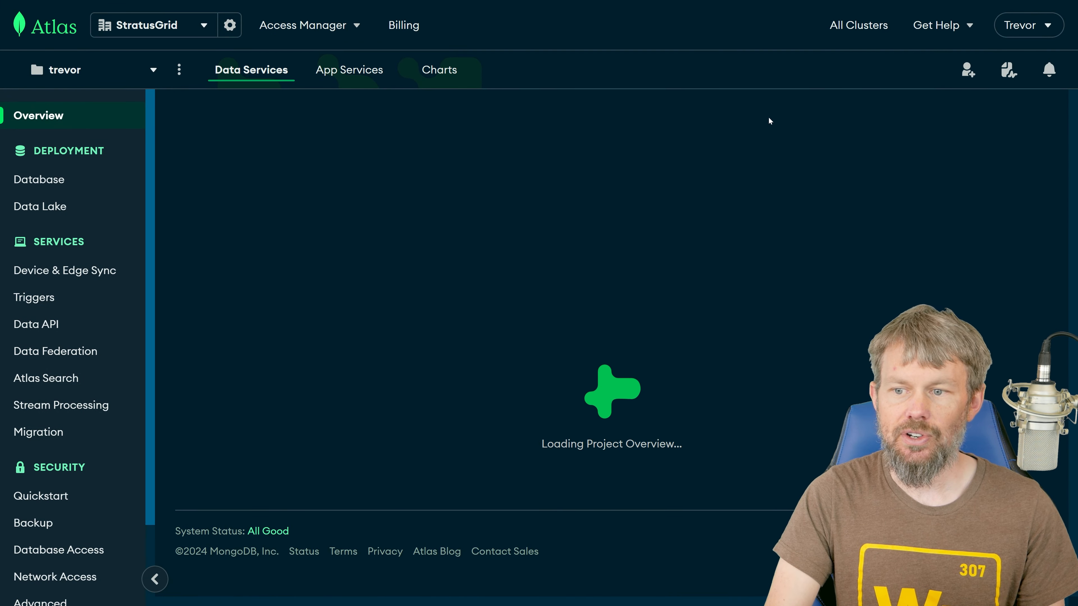
# Search the web for 'mongodb bedrock knowledge bases docs' and open the Get Started guide.
pyautogui.click(793, 11)
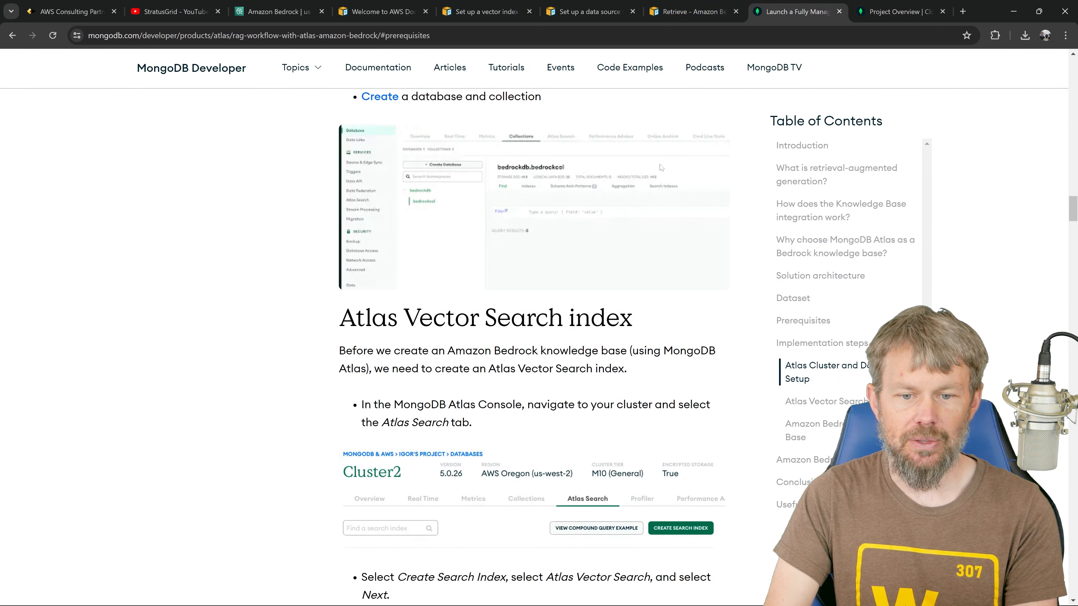
pyautogui.hotkey('ctrl', 't')
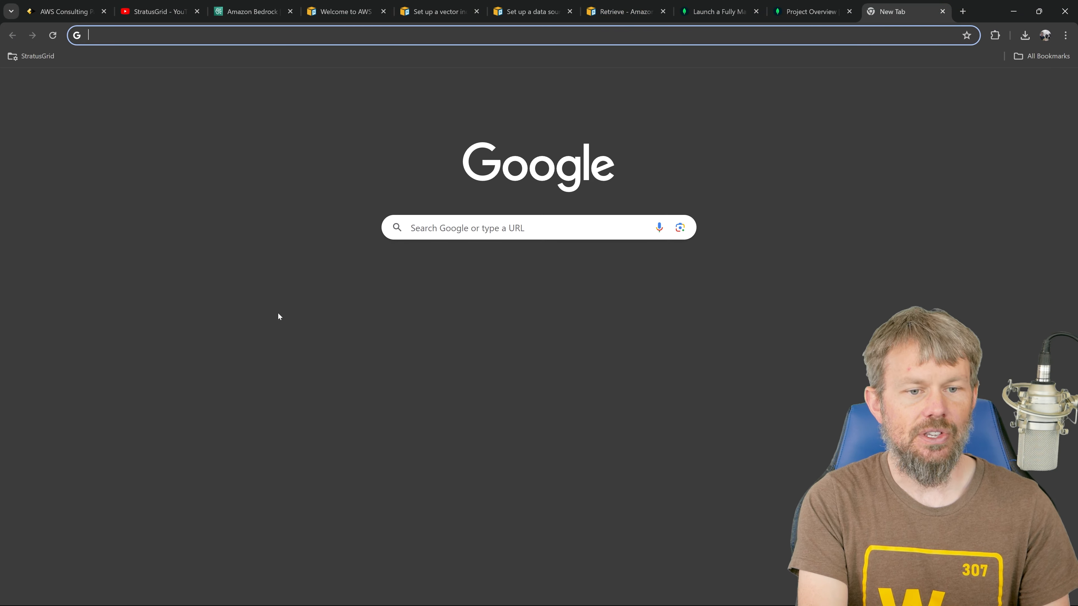
pyautogui.write('mongodb bedroc')
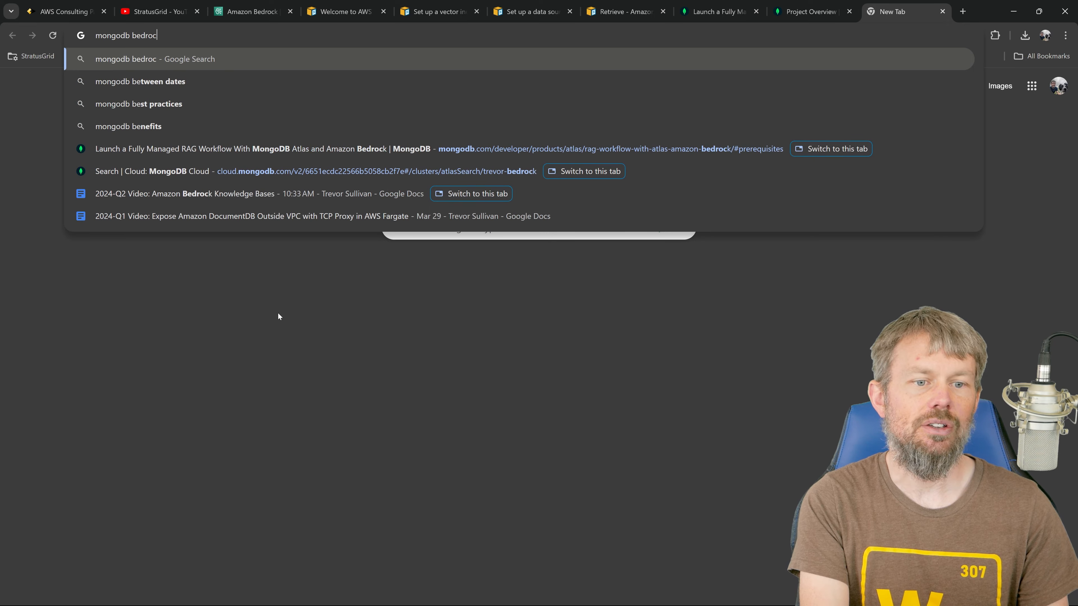
pyautogui.write('k knowledge bases docs')
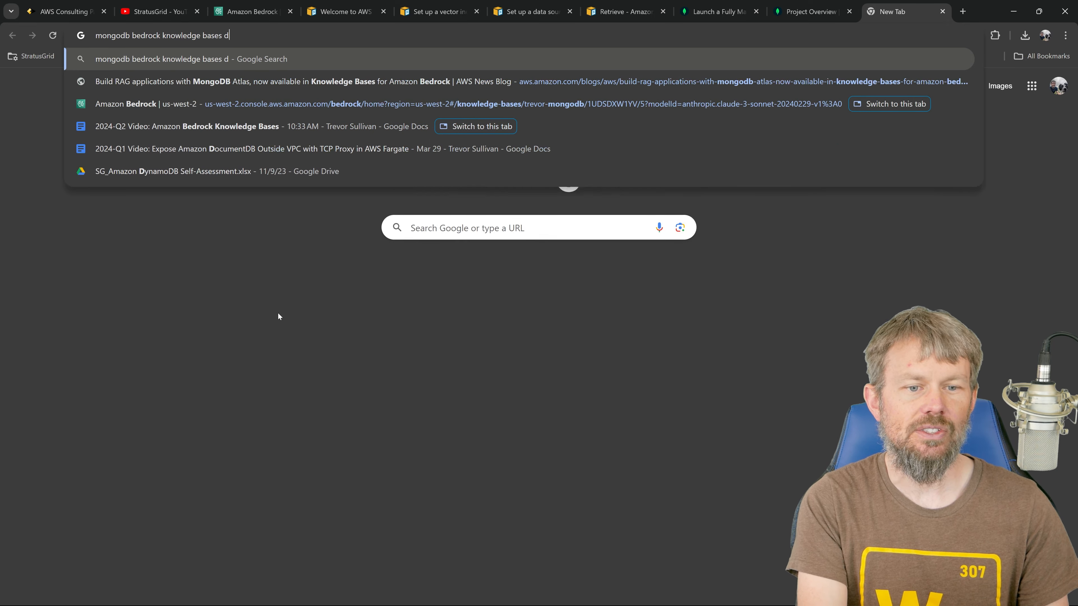
pyautogui.press('Return')
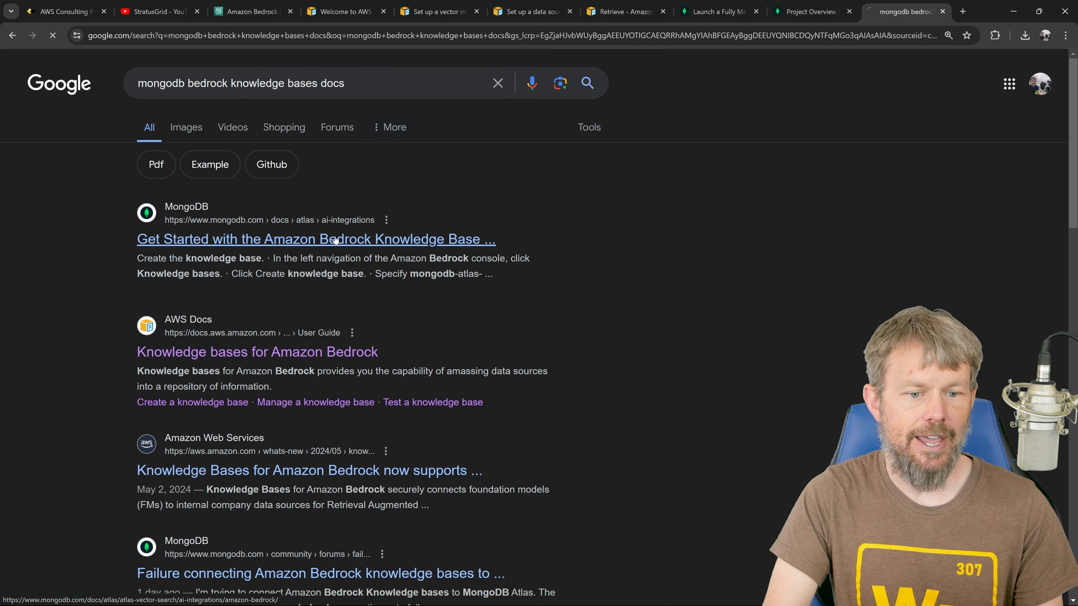
pyautogui.click(349, 245)
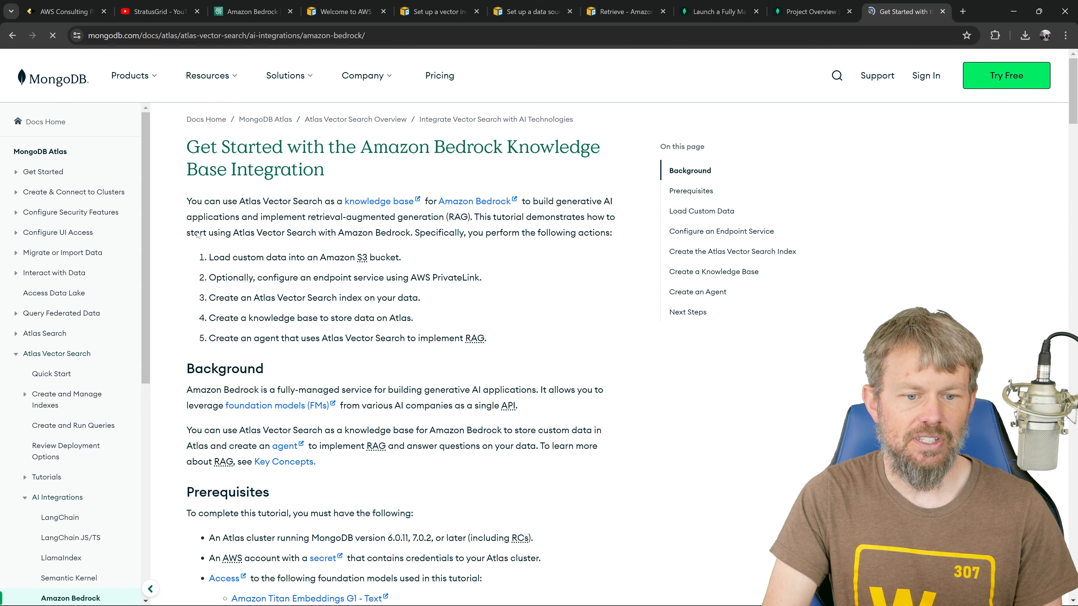
pyautogui.hotkey('ctrl', '+')
pyautogui.hotkey('ctrl', '+')
pyautogui.hotkey('ctrl', '+')
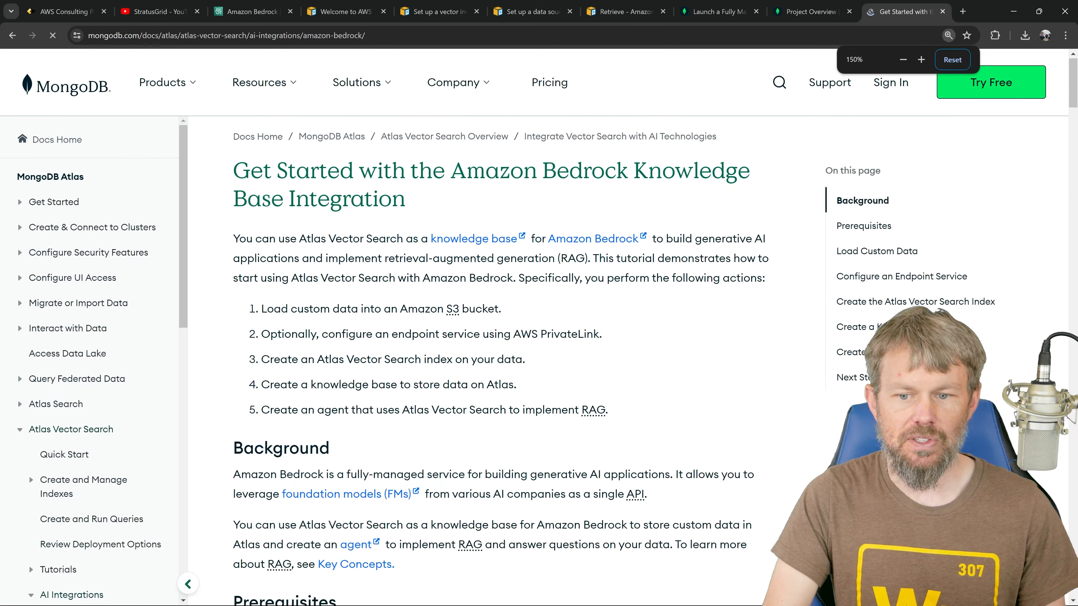
pyautogui.hotkey('ctrl', '-')
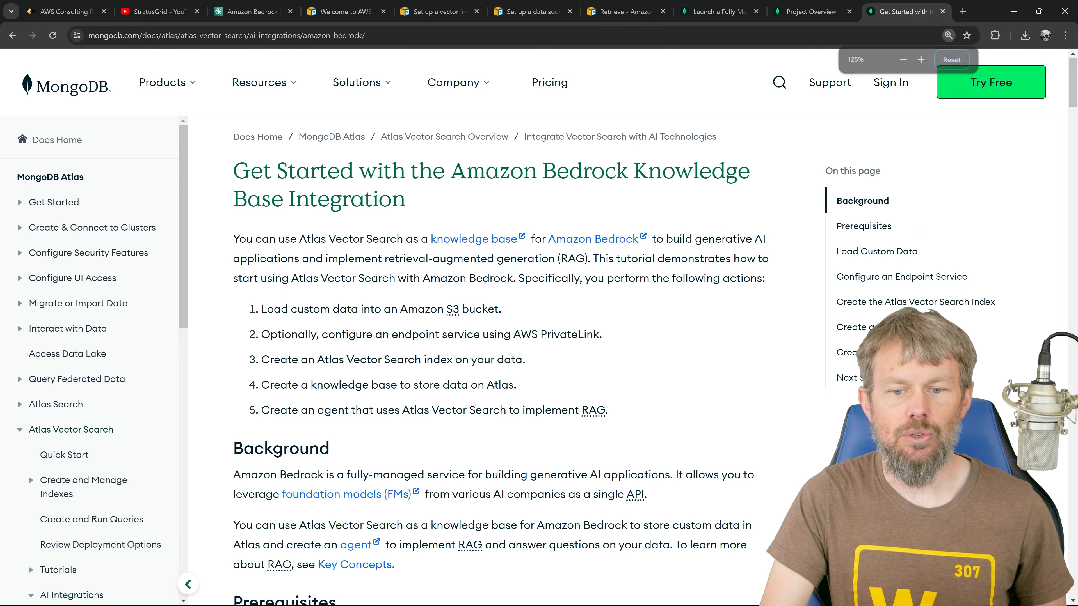
# Read the guide's steps about the Clusters page and creating the bedrock_db.test collection.
pyautogui.scroll(-6, 377, 250)
pyautogui.scroll(-12, 377, 251)
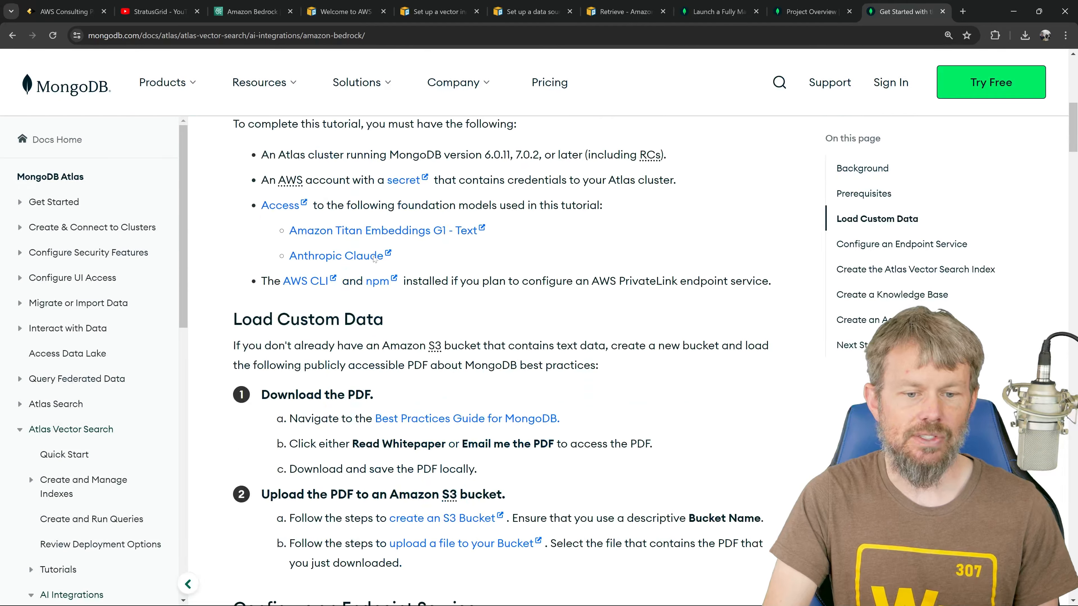
pyautogui.scroll(-20, 365, 267)
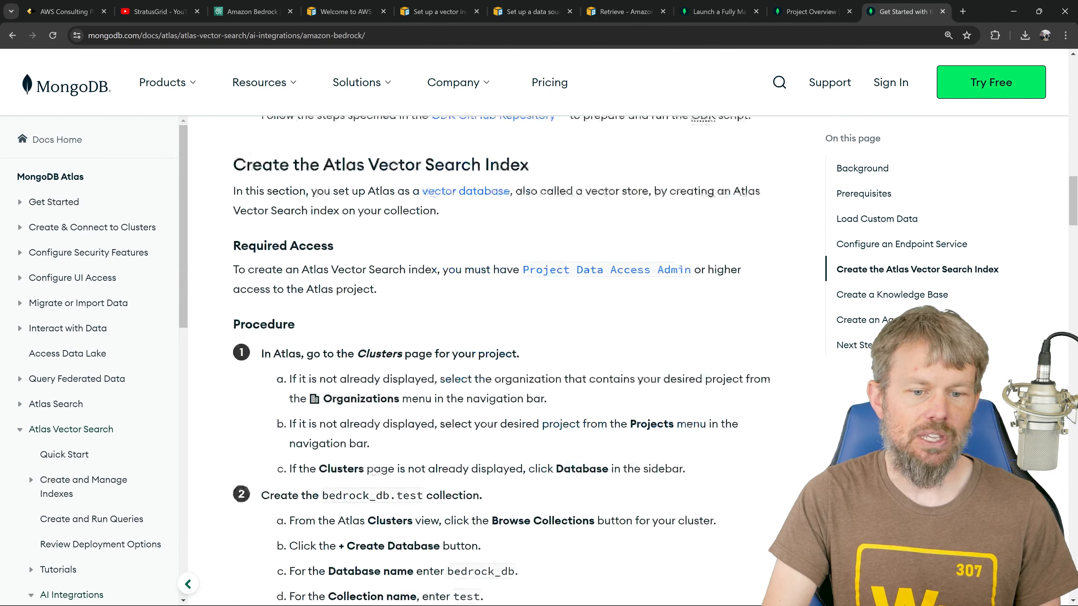
pyautogui.scroll(9, 391, 276)
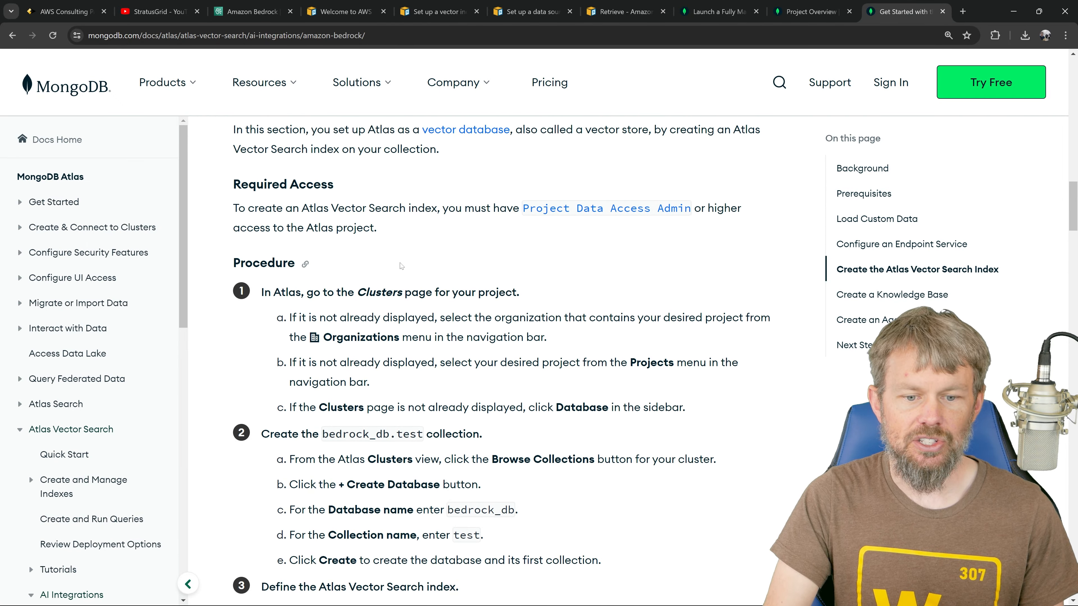
pyautogui.scroll(-2, 401, 266)
pyautogui.moveTo(327, 180); pyautogui.dragTo(417, 283)
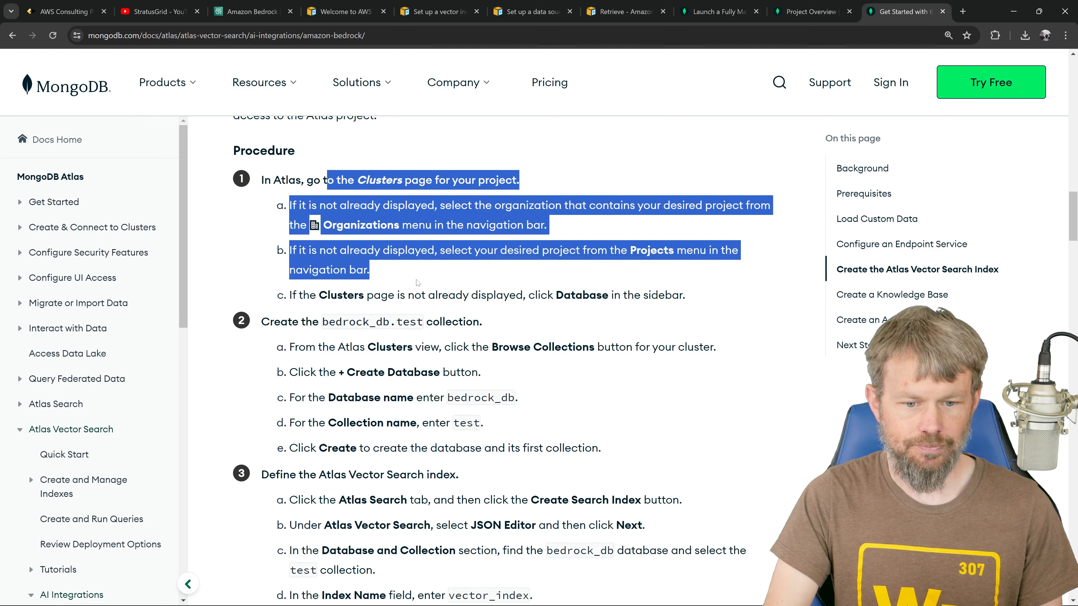
pyautogui.click(418, 283)
pyautogui.scroll(-2, 425, 280)
pyautogui.scroll(1, 493, 266)
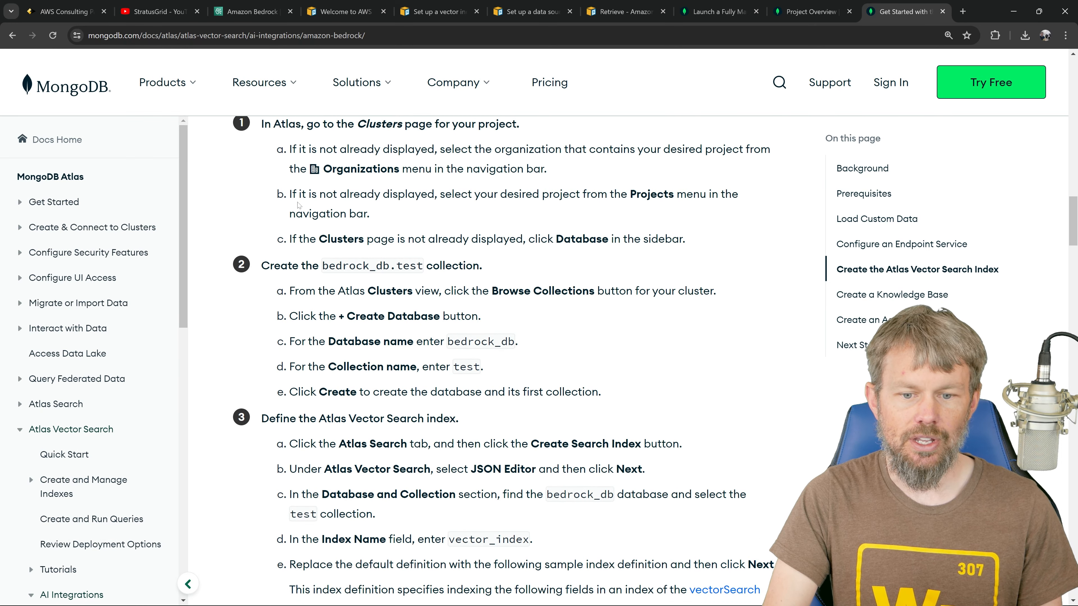
pyautogui.moveTo(298, 205); pyautogui.dragTo(482, 268)
pyautogui.moveTo(309, 239); pyautogui.dragTo(451, 291)
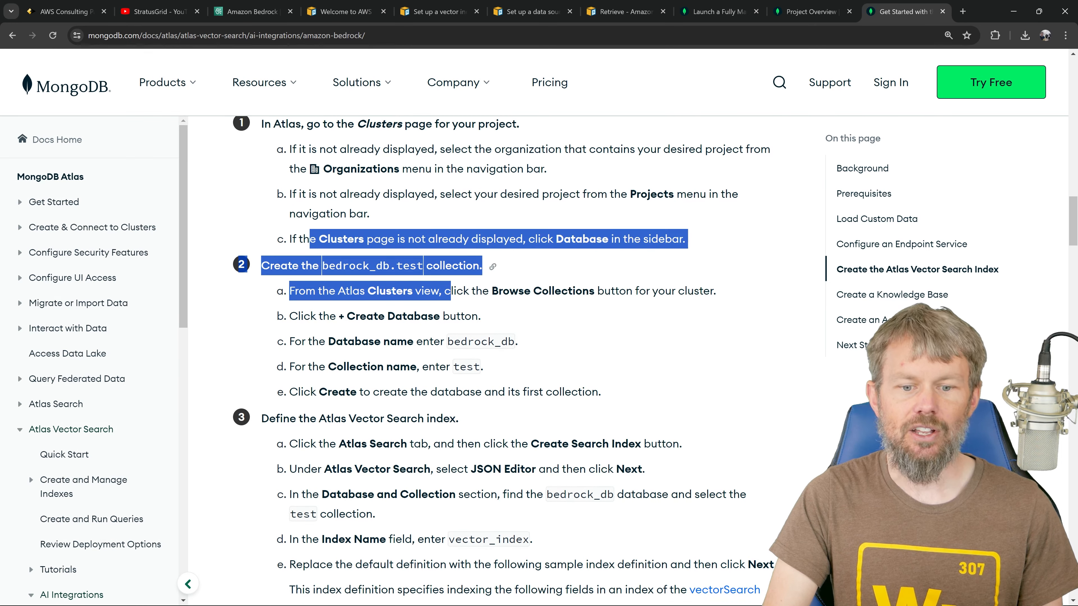
pyautogui.click(450, 291)
# Review the Create Atlas Vector Search Index step and its embedding field definition.
pyautogui.scroll(-2, 377, 330)
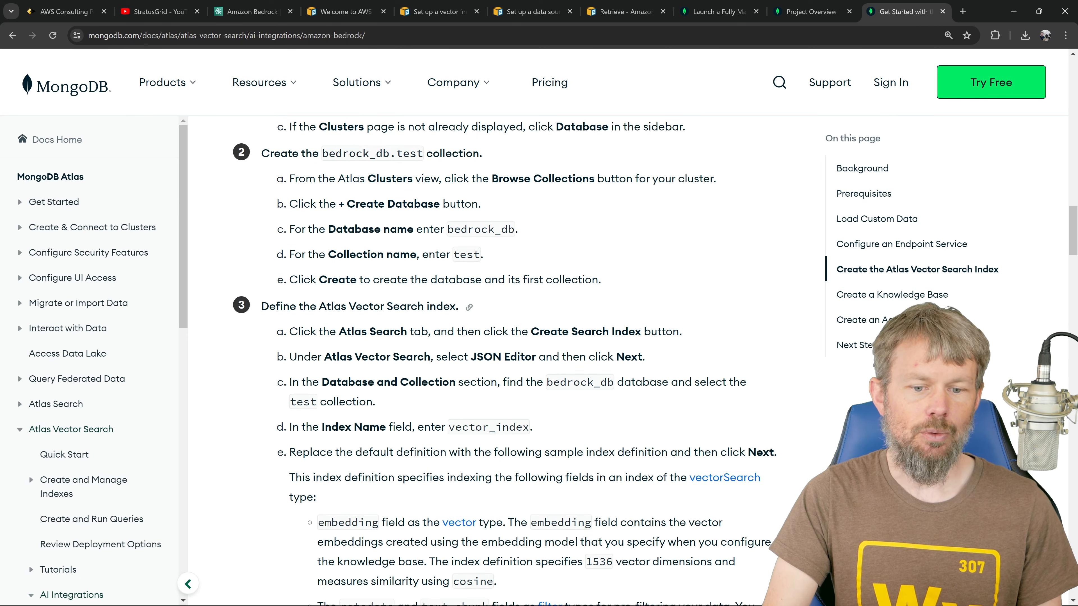
pyautogui.moveTo(299, 279); pyautogui.dragTo(409, 356)
pyautogui.click(389, 333)
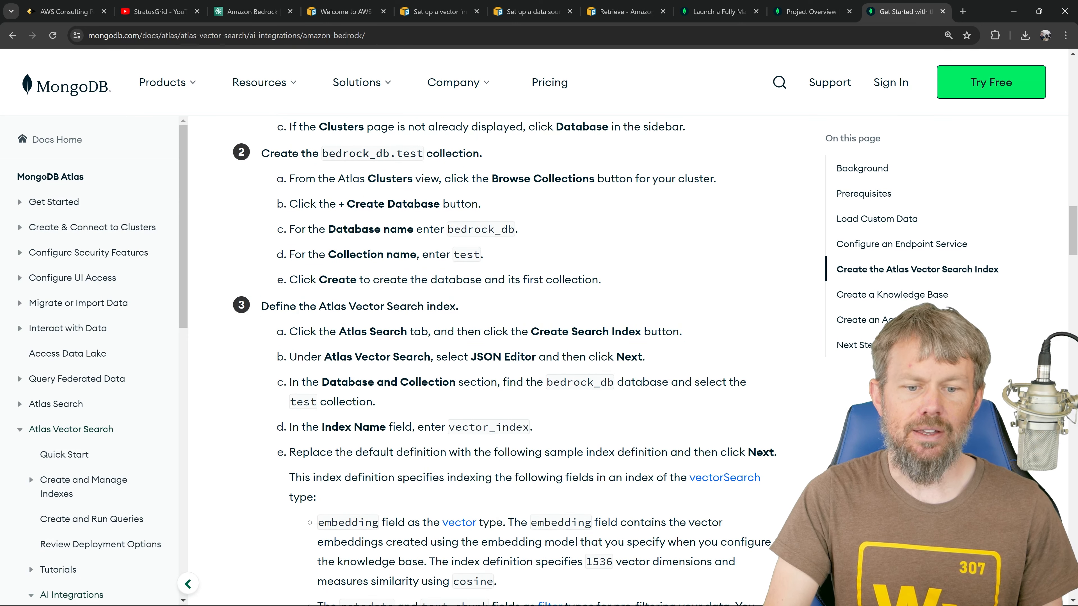
pyautogui.scroll(-1, 389, 333)
pyautogui.scroll(-9, 388, 332)
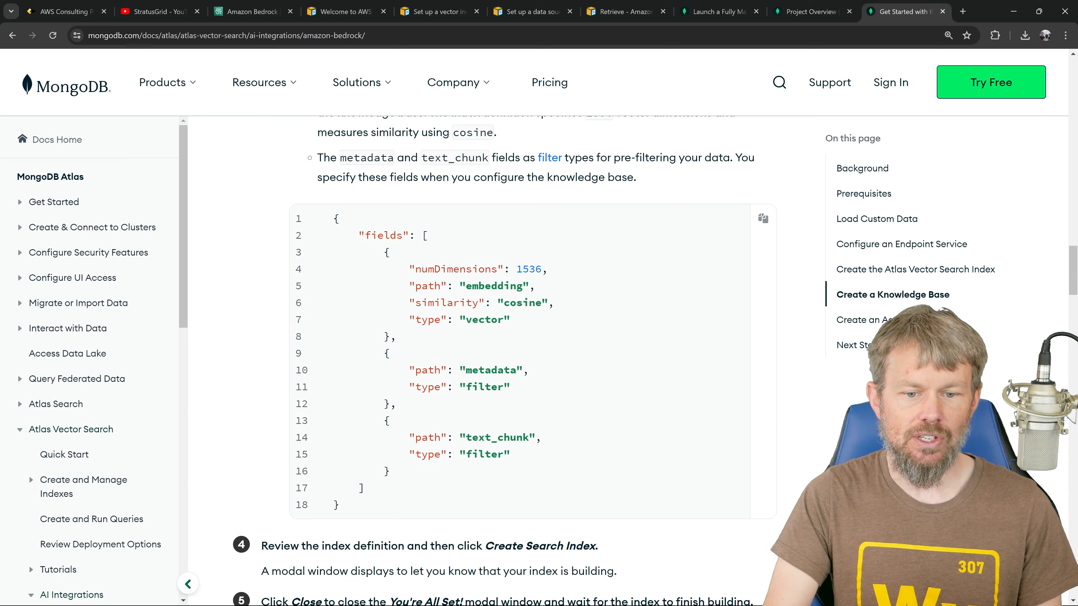
pyautogui.moveTo(334, 234); pyautogui.dragTo(388, 422)
pyautogui.click(387, 423)
pyautogui.scroll(13, 423, 312)
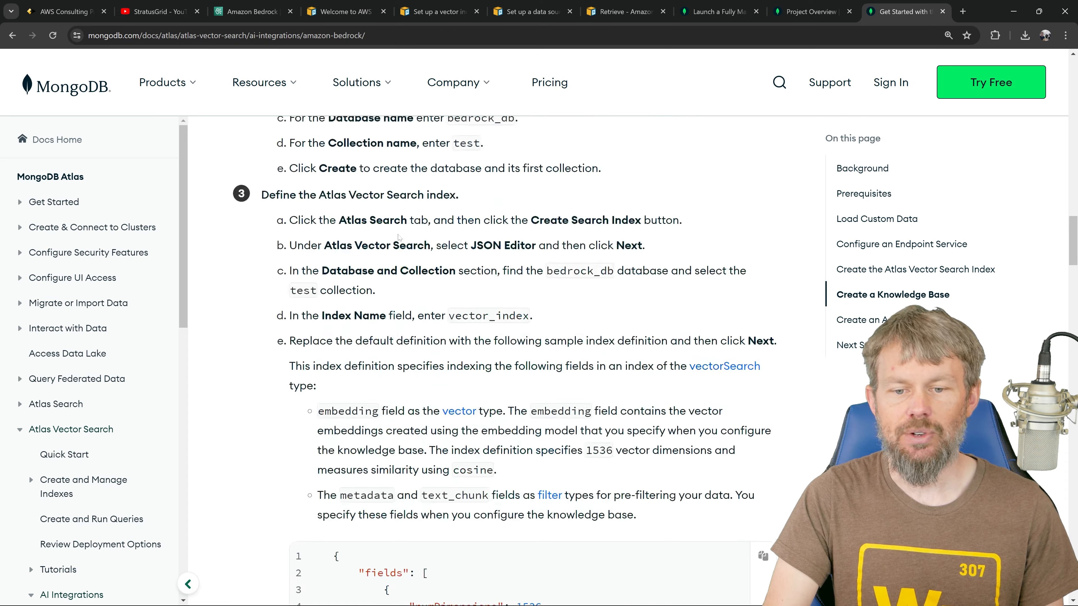
# Switch back to the Atlas Project Overview tab.
pyautogui.hotkey('ctrl', 'Tab')
pyautogui.hotkey('ctrl', 'shift', 'Tab')
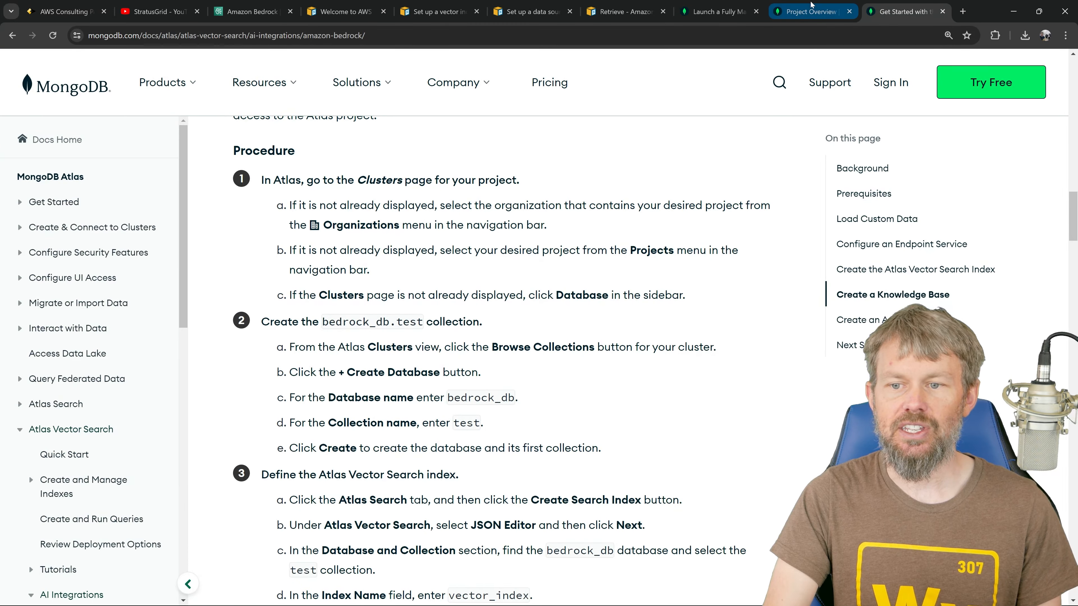
pyautogui.hotkey('ctrl', 'shift', 'Tab')
# Start configuring the cluster and choose the M10 tier.
pyautogui.scroll(-2, 480, 273)
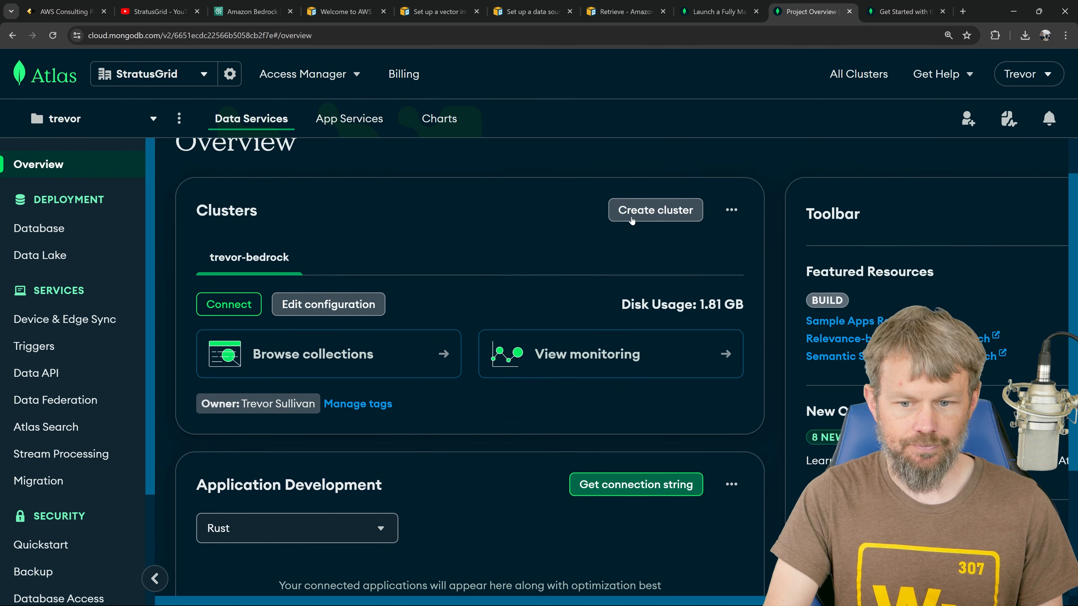
pyautogui.click(628, 211)
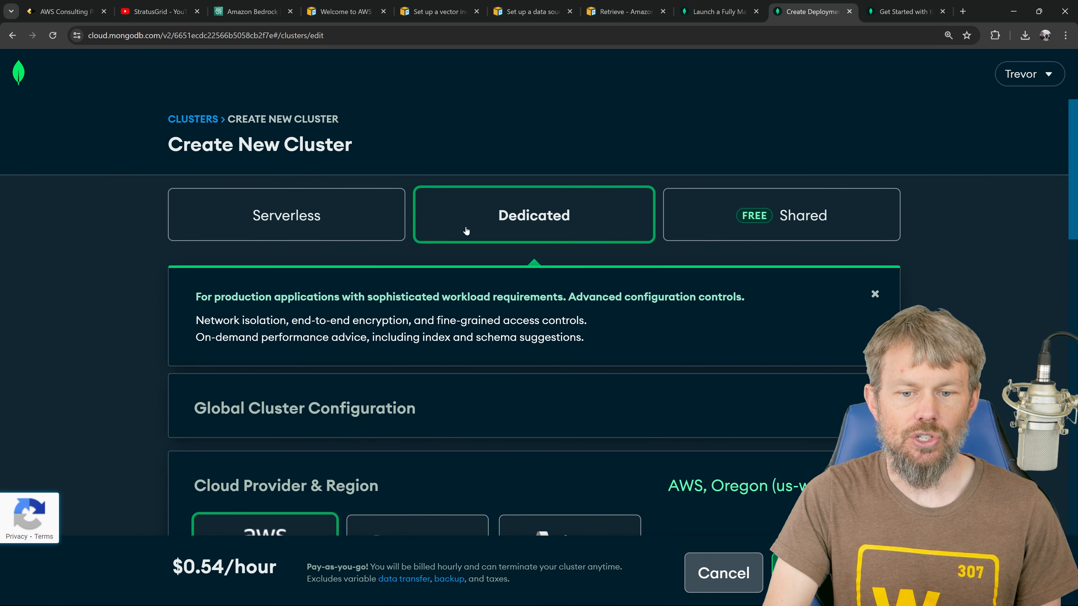
pyautogui.scroll(-5, 467, 232)
pyautogui.scroll(-3, 391, 310)
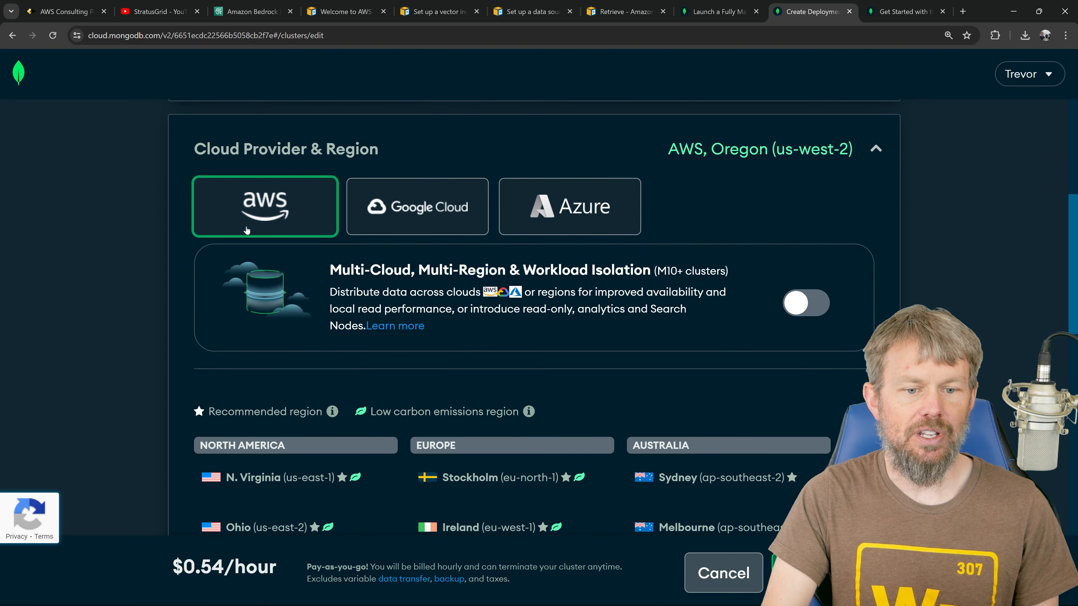
pyautogui.scroll(-5, 361, 284)
pyautogui.scroll(5, 331, 256)
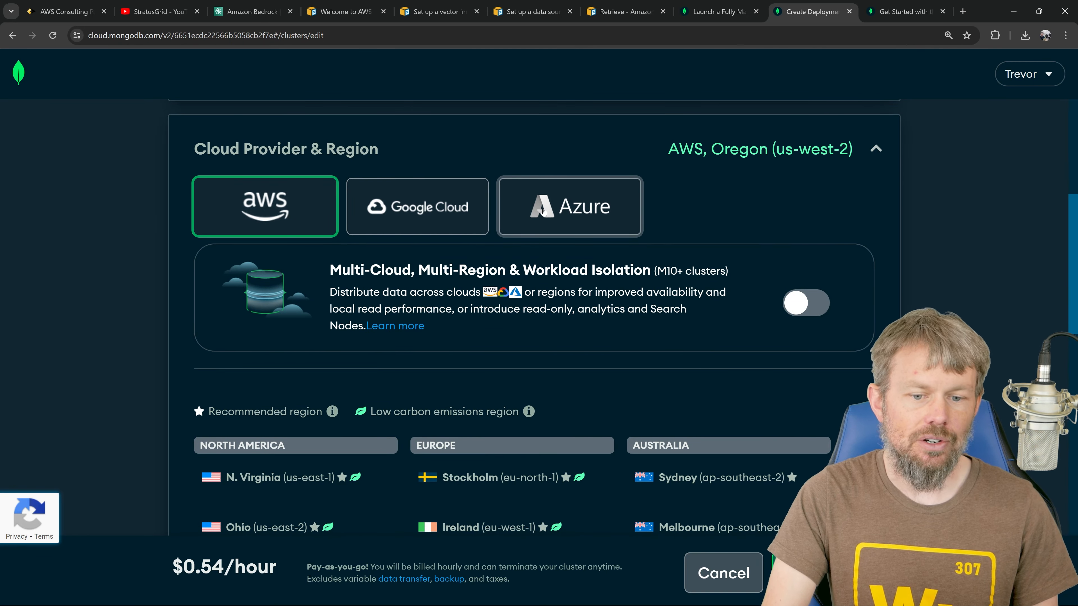
pyautogui.scroll(-8, 544, 212)
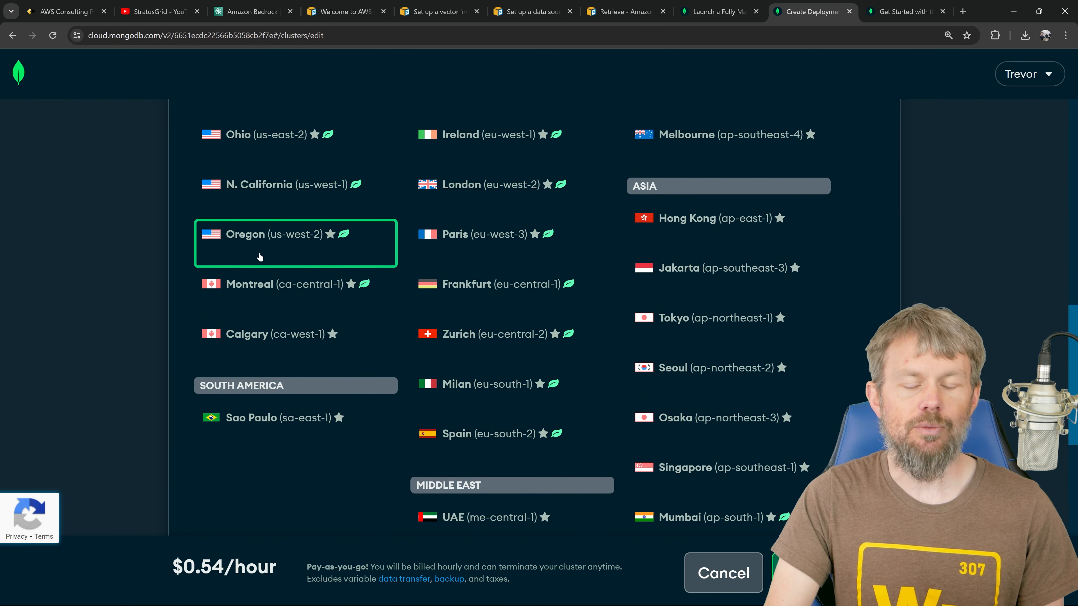
pyautogui.scroll(-11, 171, 255)
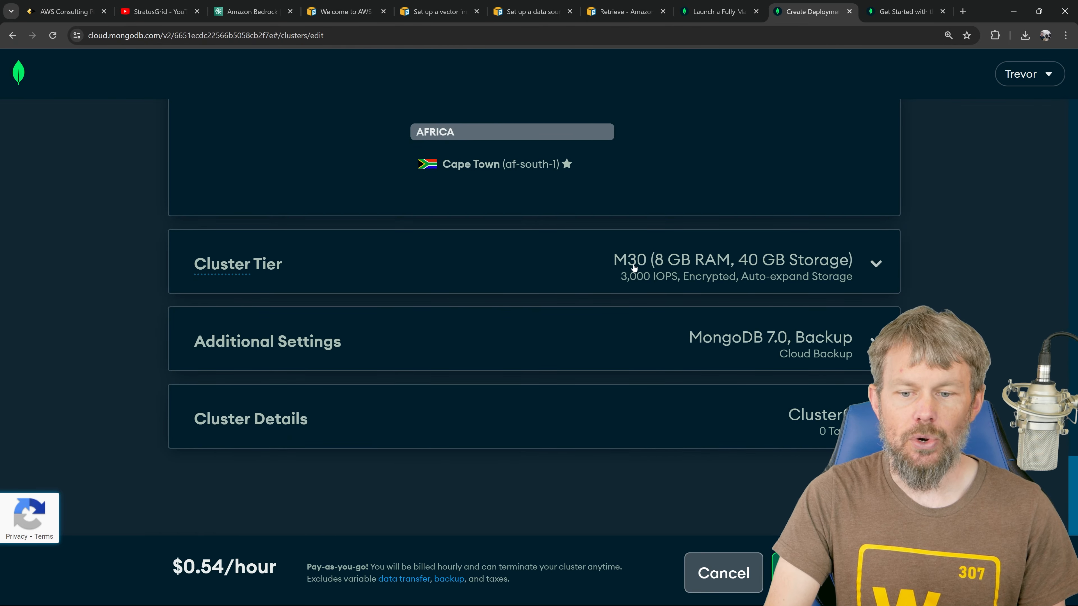
pyautogui.click(634, 267)
pyautogui.scroll(-3, 356, 286)
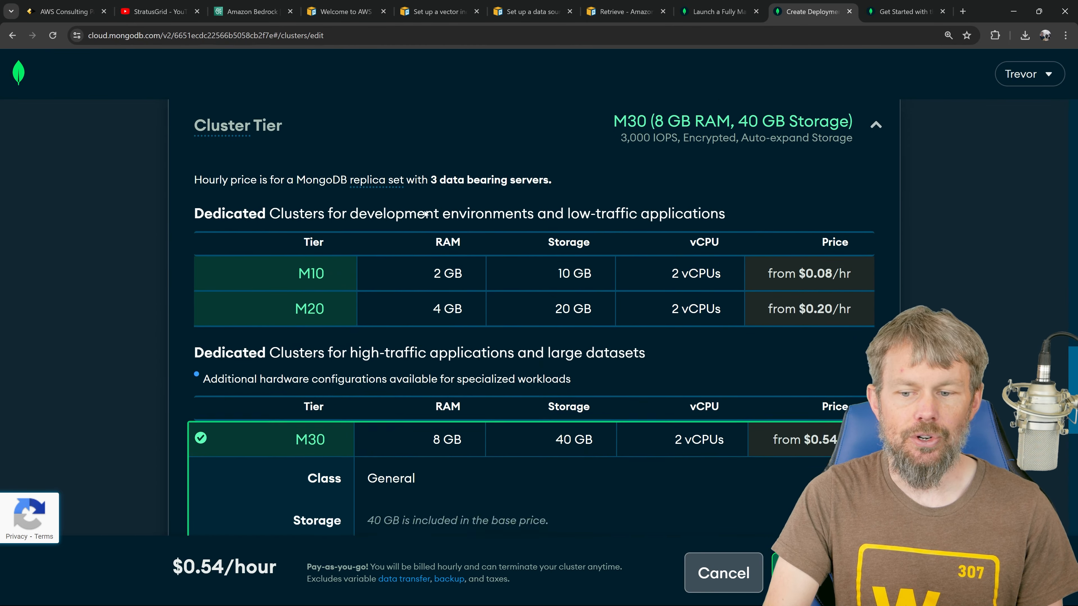
pyautogui.scroll(-4, 426, 215)
pyautogui.scroll(4, 518, 308)
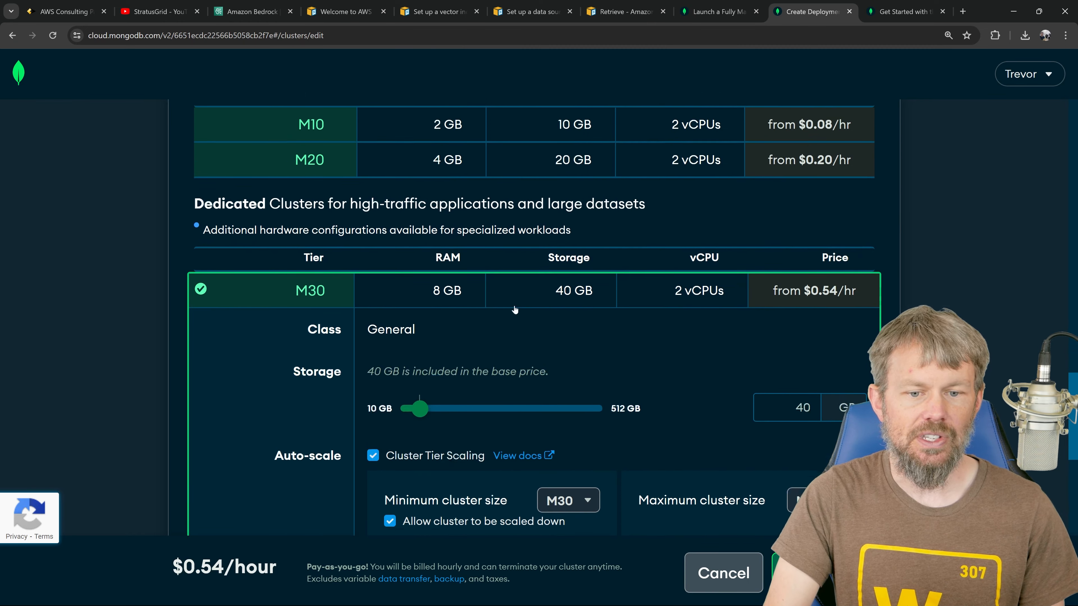
pyautogui.click(310, 251)
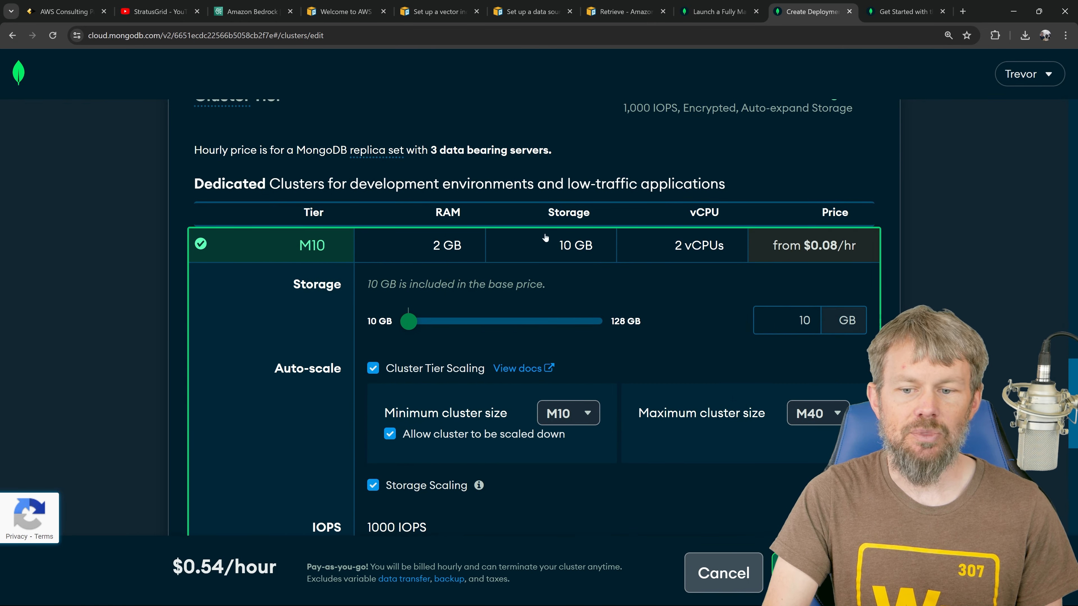
# Keep MongoDB 7.0, turn off Cloud Backup, and apply the cluster configuration.
pyautogui.scroll(-12, 545, 237)
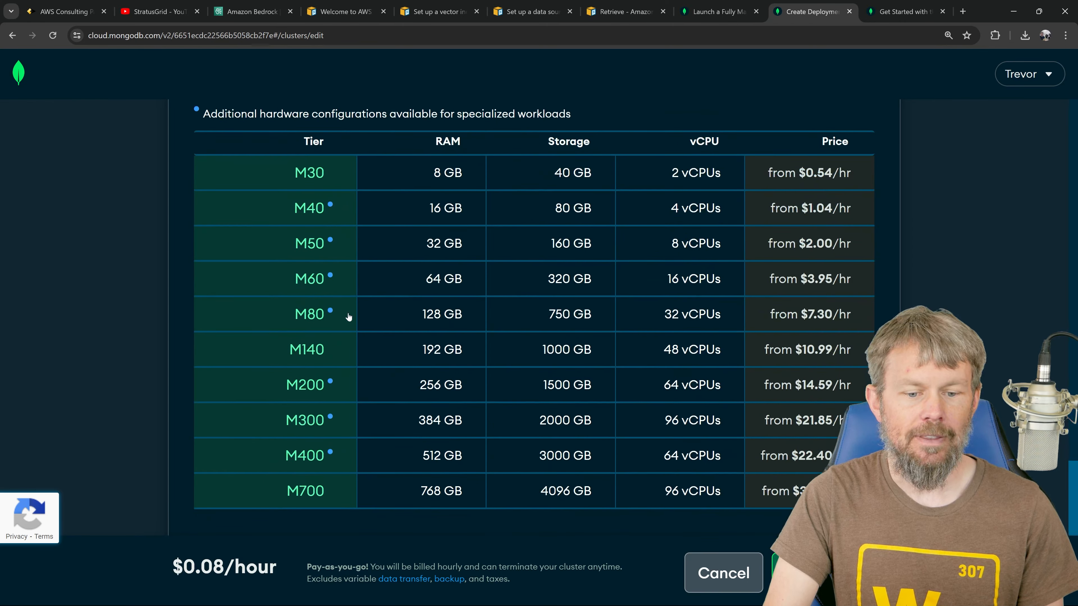
pyautogui.scroll(-5, 349, 316)
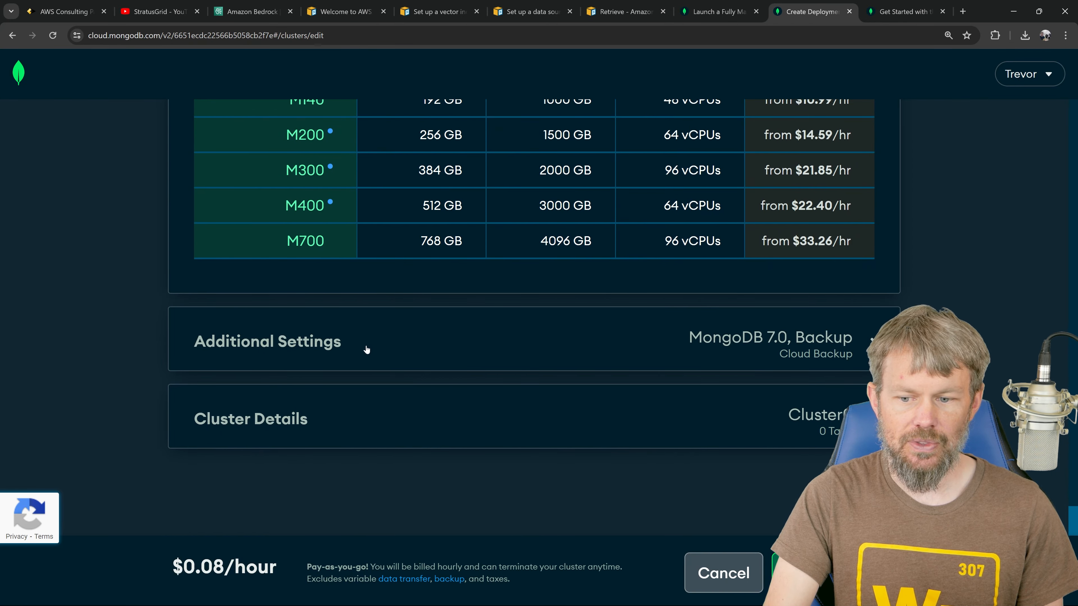
pyautogui.click(327, 349)
pyautogui.scroll(-2, 322, 352)
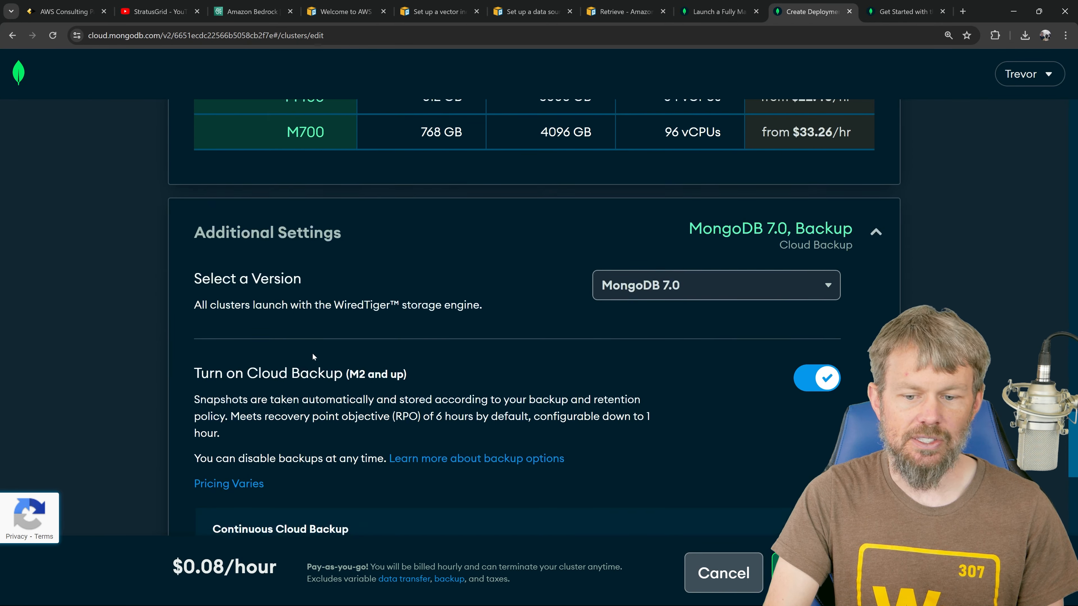
pyautogui.click(655, 282)
pyautogui.scroll(-2, 544, 302)
pyautogui.click(645, 260)
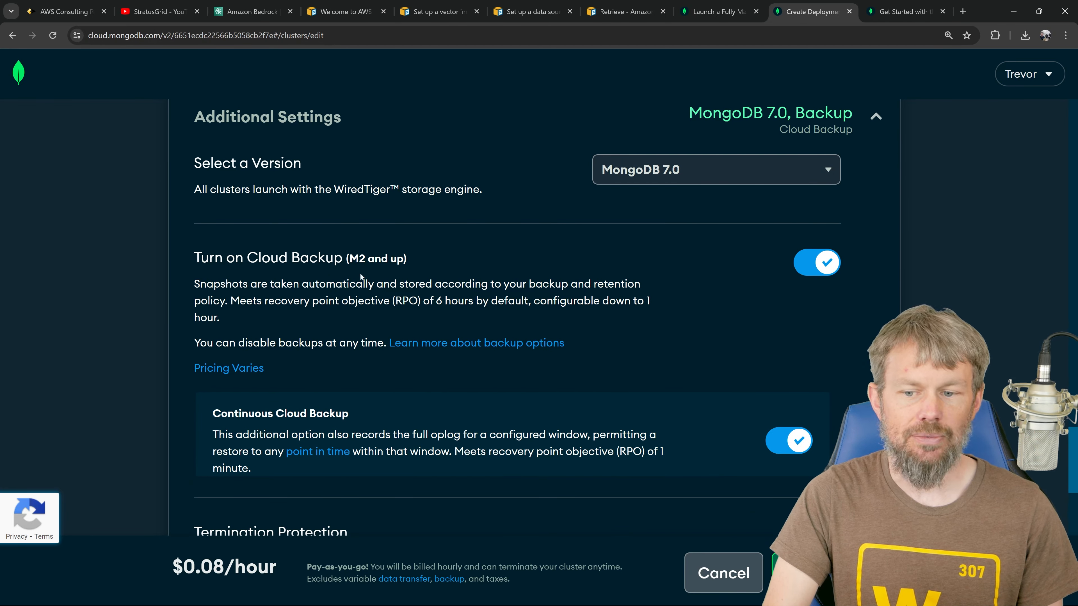
pyautogui.scroll(-1, 488, 341)
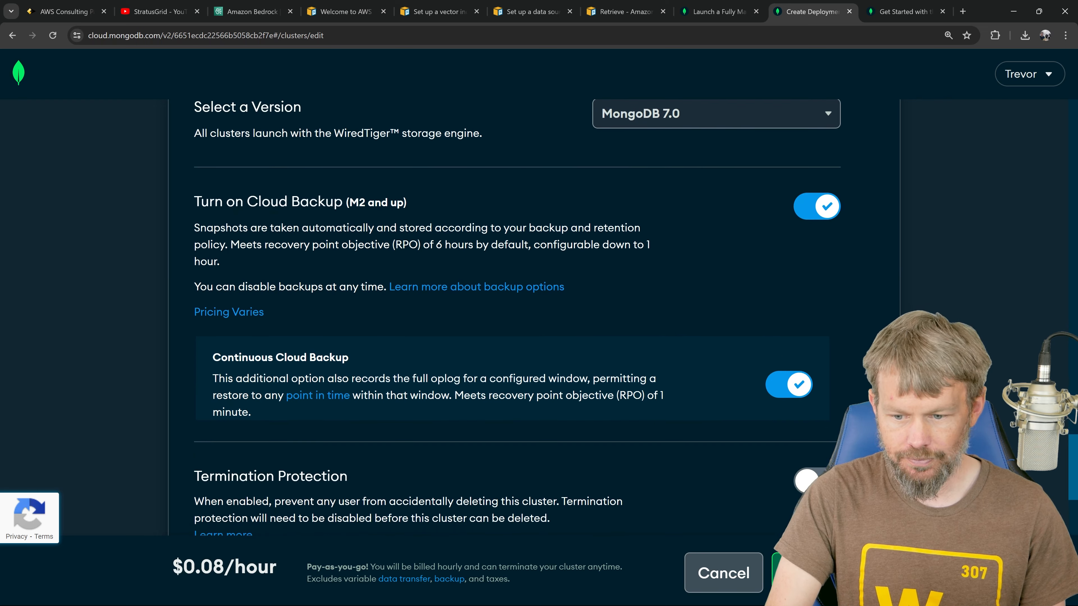
pyautogui.click(815, 207)
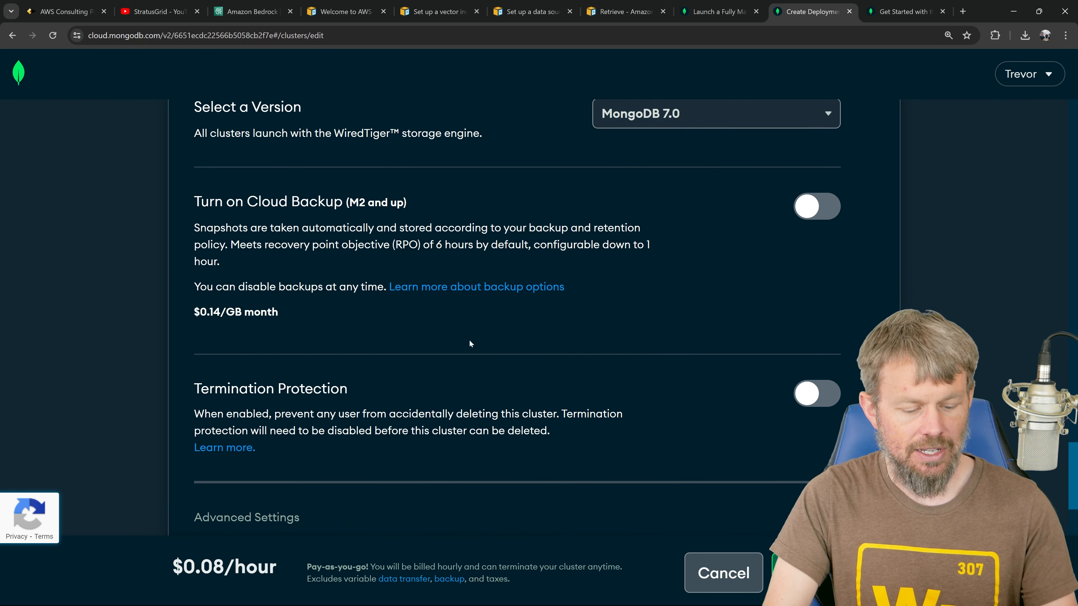
pyautogui.click(796, 571)
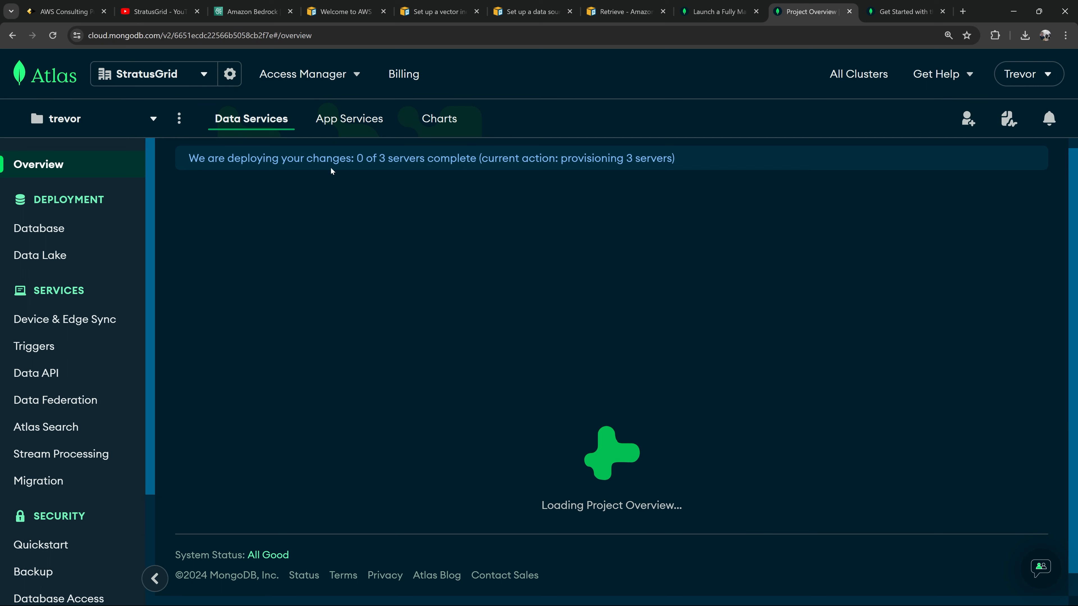
# Read the cluster deployment progress message.
pyautogui.moveTo(188, 159); pyautogui.dragTo(523, 159)
pyautogui.click(523, 160)
pyautogui.moveTo(357, 159); pyautogui.dragTo(675, 169)
pyautogui.click(675, 170)
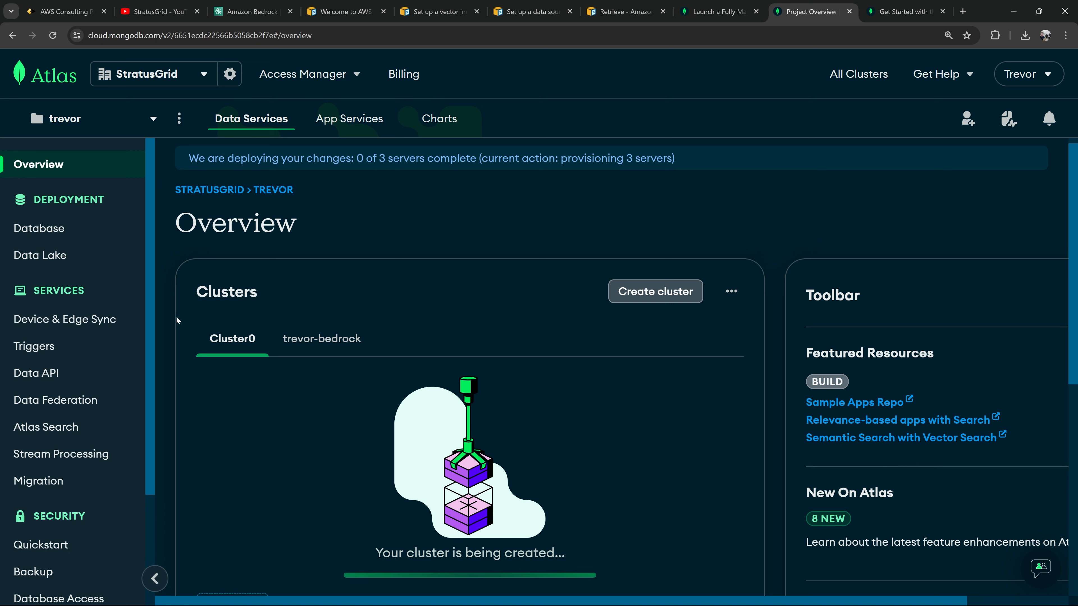
# Open Network Access and check the 0.0.0.0/0 entry in the IP access list.
pyautogui.scroll(-3, 85, 480)
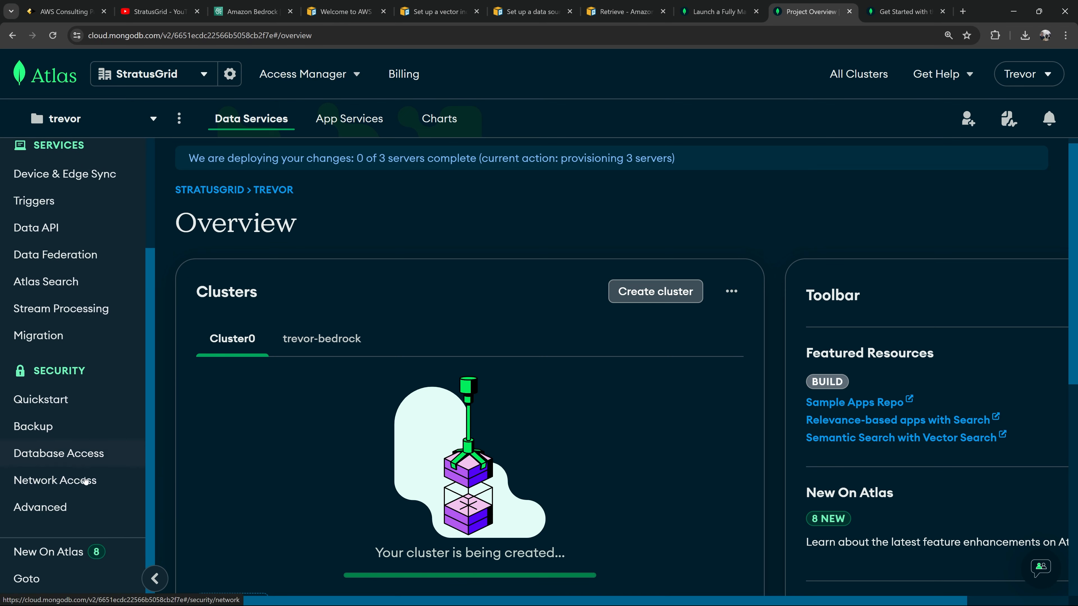
pyautogui.click(84, 481)
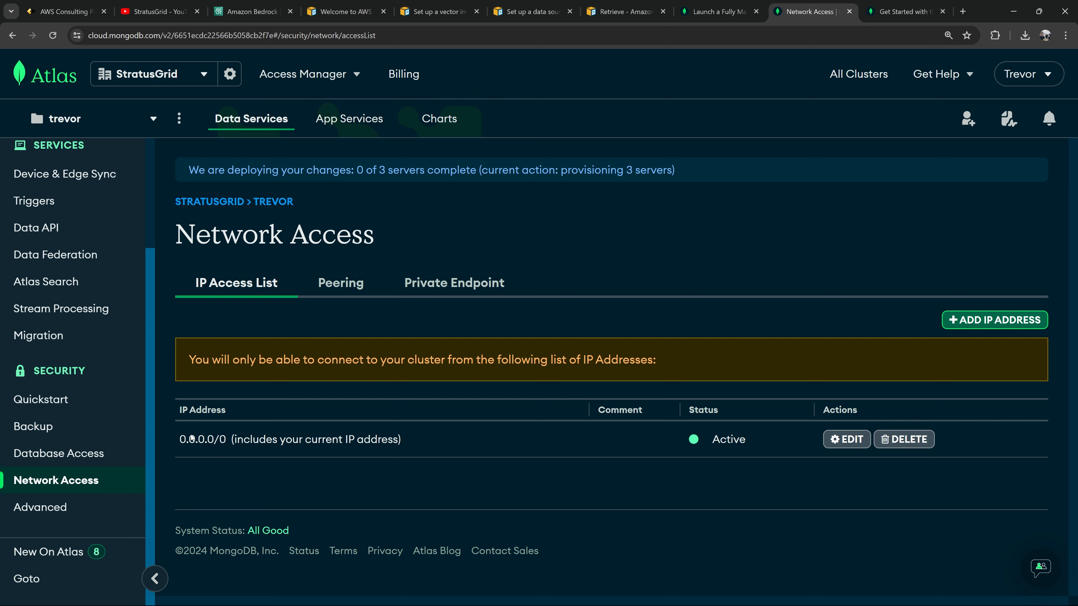
pyautogui.moveTo(186, 439); pyautogui.dragTo(225, 439)
pyautogui.click(227, 442)
pyautogui.moveTo(165, 438); pyautogui.dragTo(312, 441)
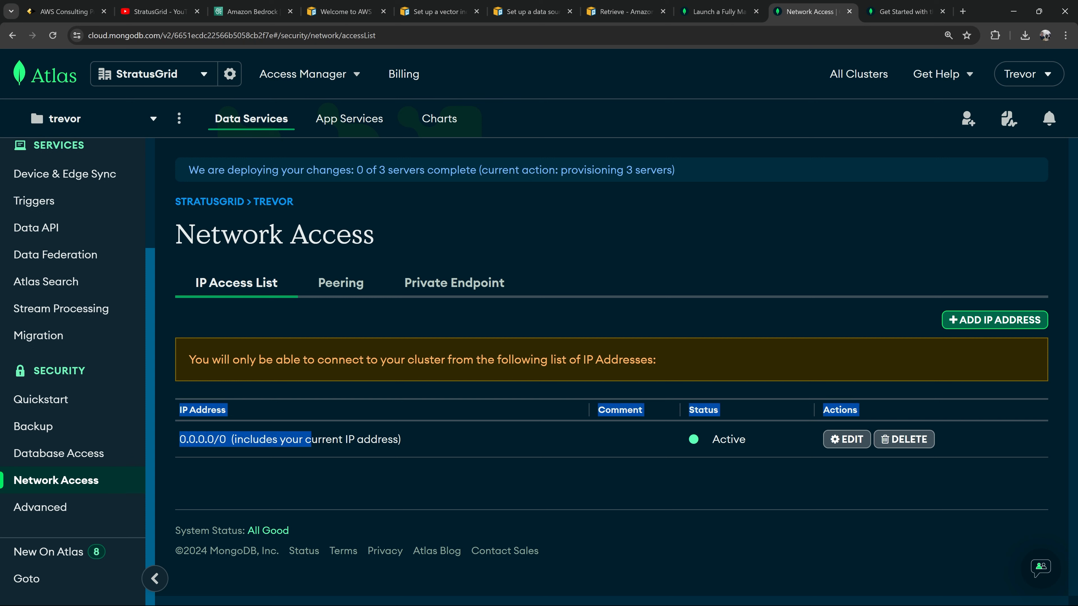
pyautogui.click(311, 441)
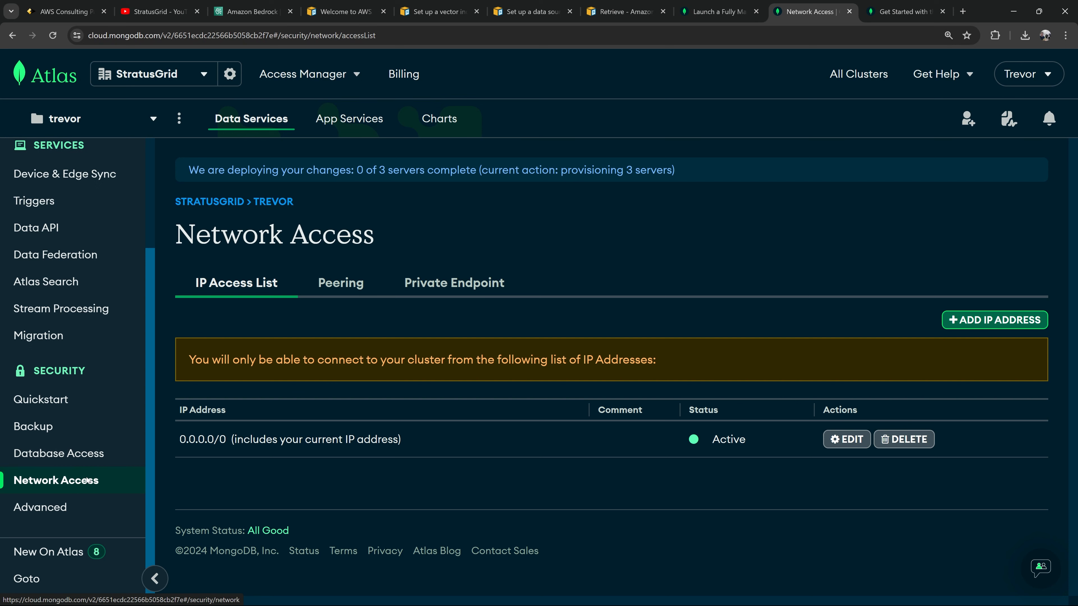
# Start a new database user in Database Access, entering its username and password.
pyautogui.click(84, 455)
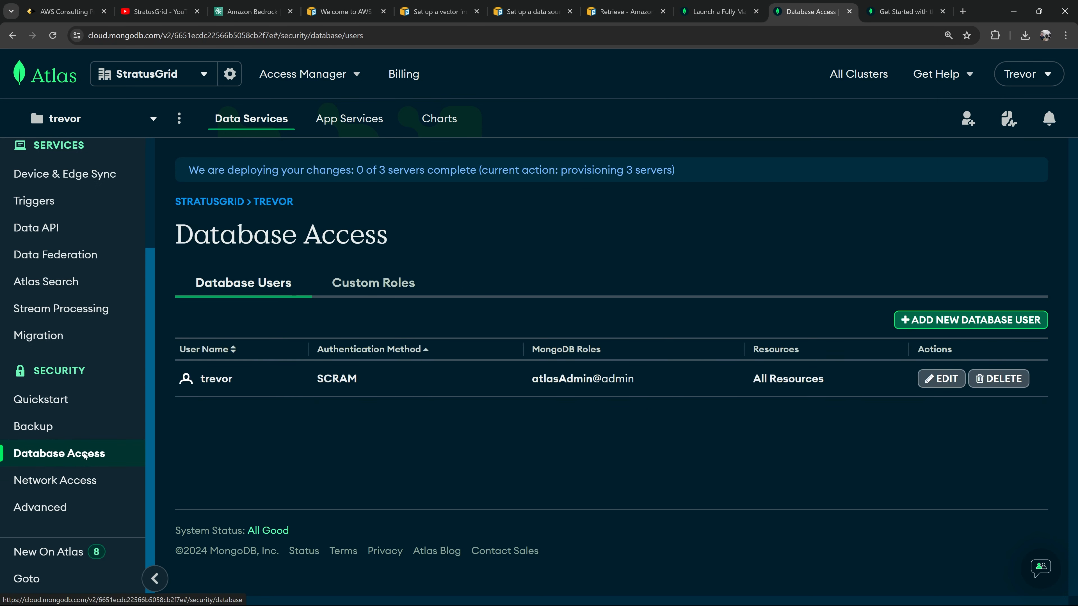
pyautogui.click(932, 322)
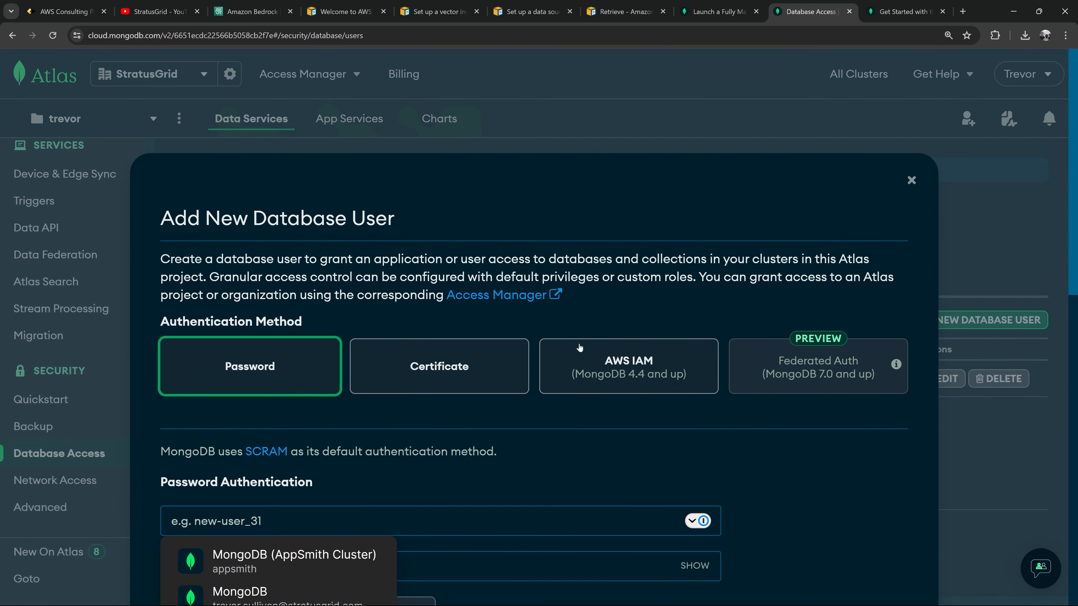
pyautogui.scroll(-3, 348, 376)
pyautogui.click(290, 358)
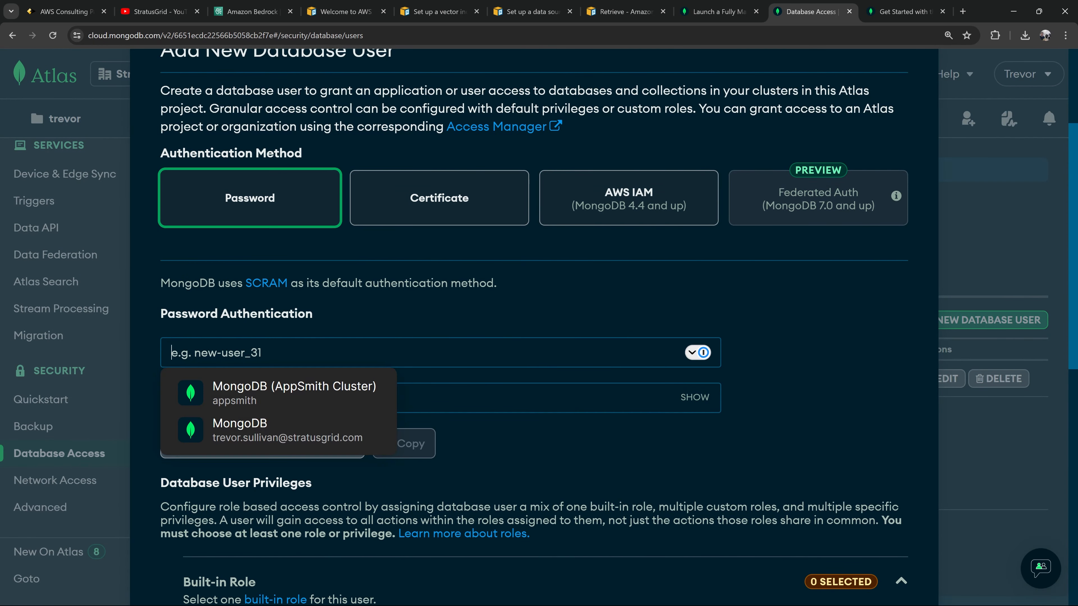
pyautogui.write('trevor-bedrock')
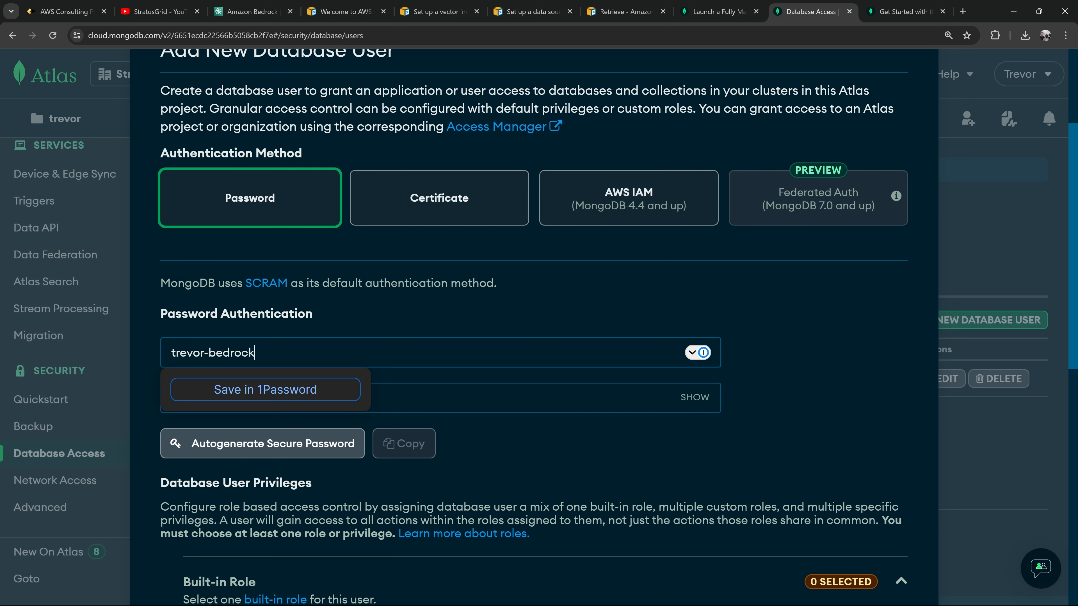
pyautogui.press('Tab')
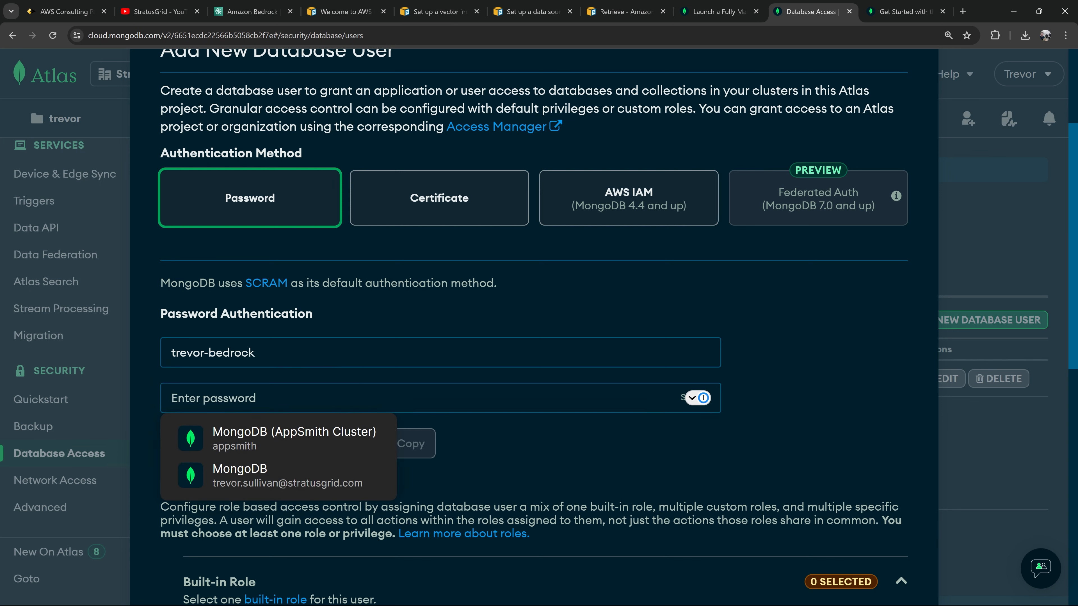
pyautogui.write('•••••••')
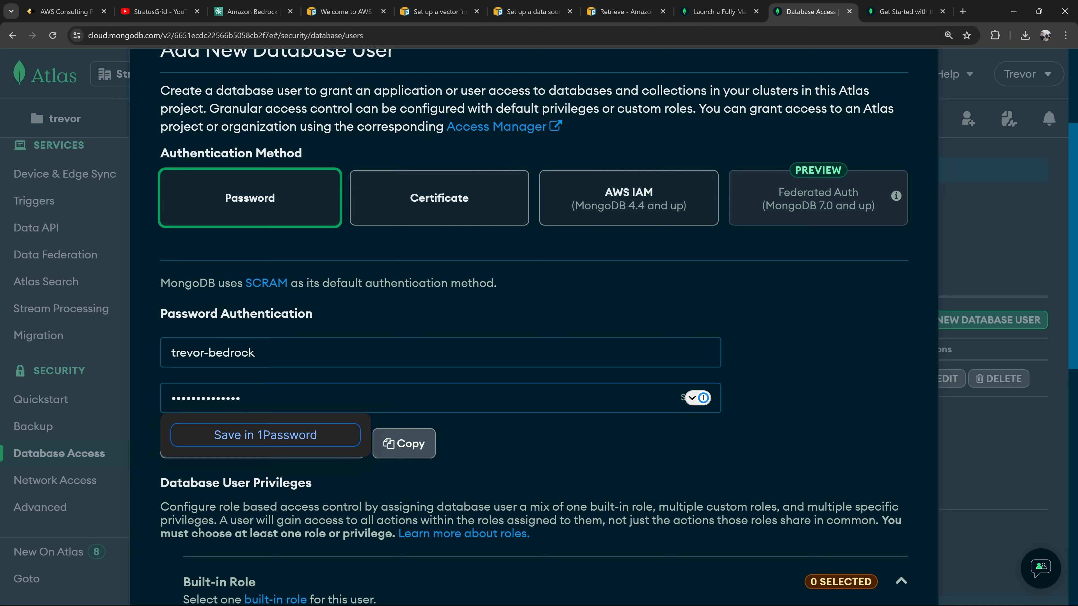
# Give the user the 'Read and write to any database' built-in role and add it.
pyautogui.scroll(-4, 534, 327)
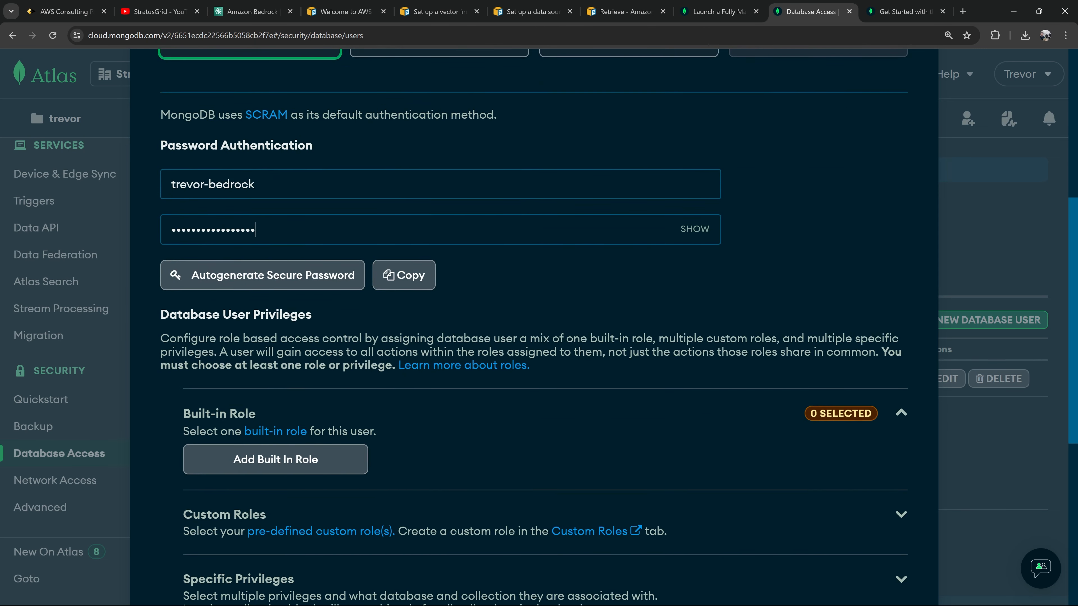
pyautogui.scroll(-9, 534, 327)
pyautogui.scroll(6, 534, 327)
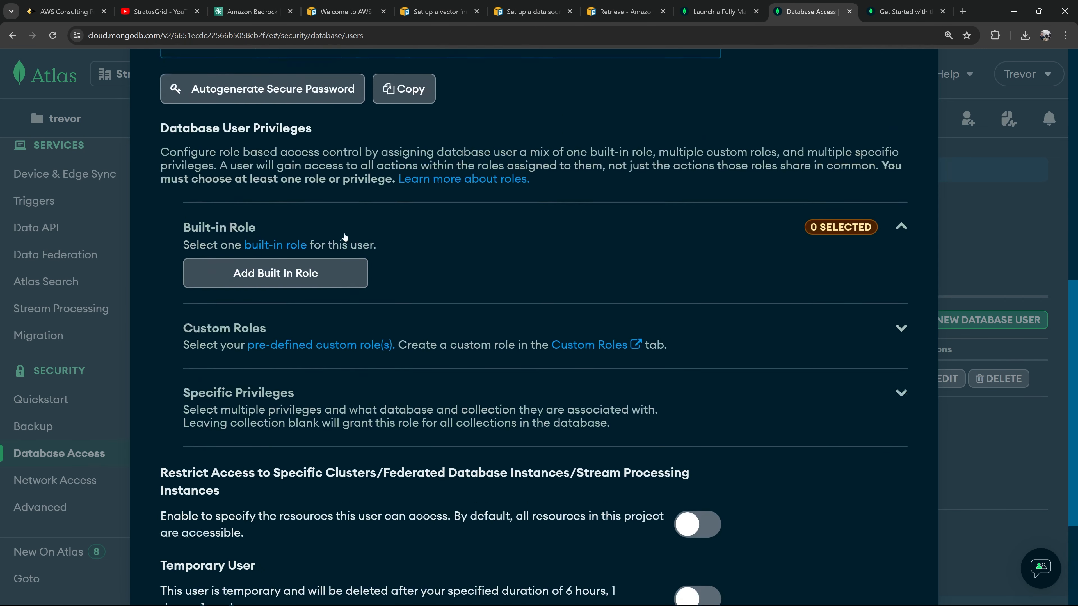
pyautogui.scroll(-4, 394, 289)
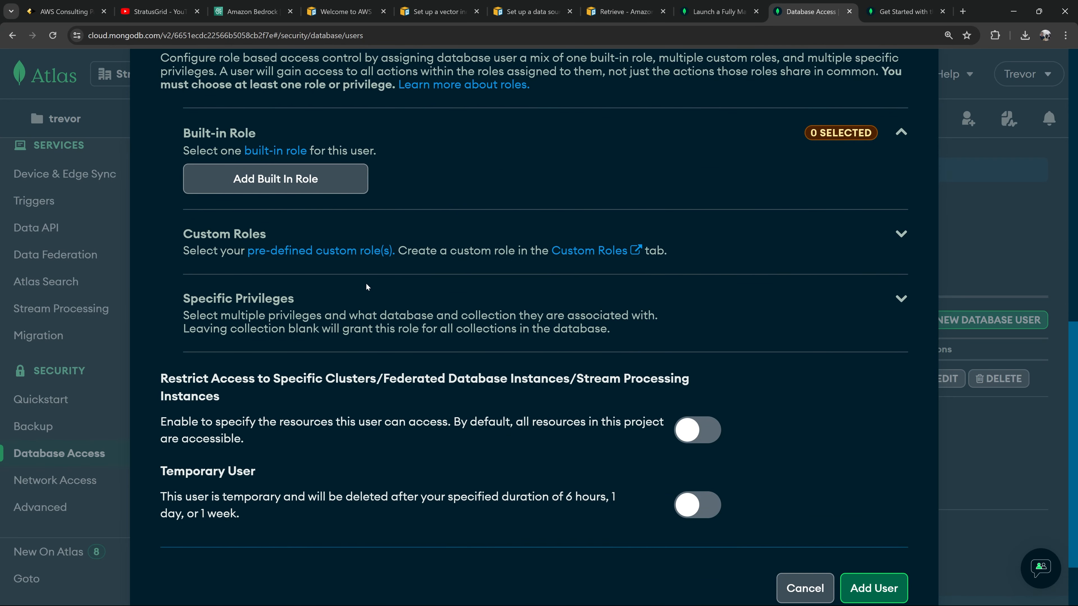
pyautogui.scroll(7, 366, 284)
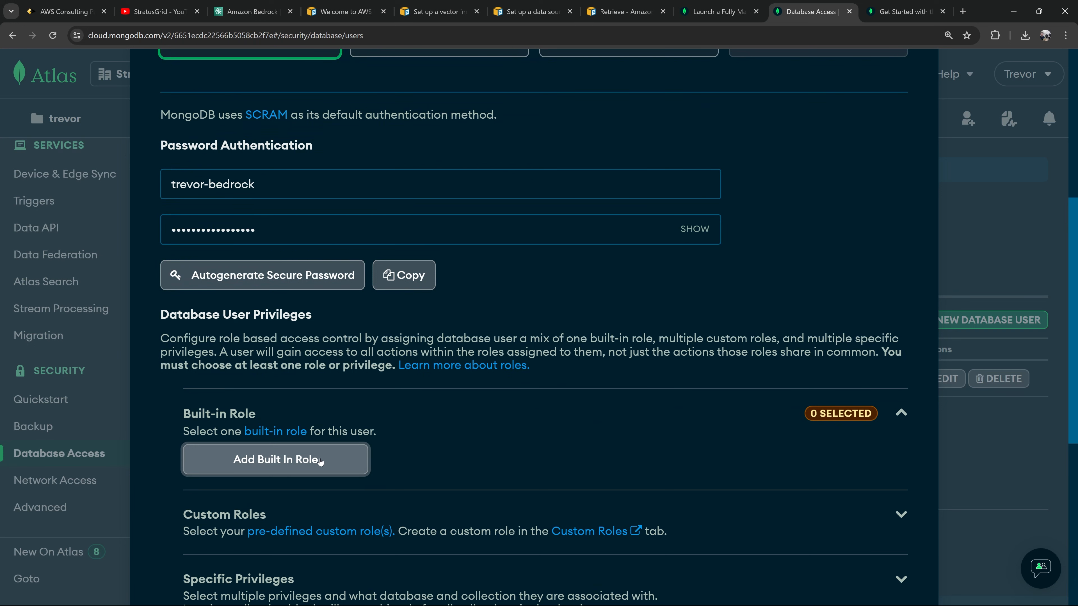
pyautogui.scroll(-1, 311, 462)
pyautogui.click(311, 406)
pyautogui.click(312, 410)
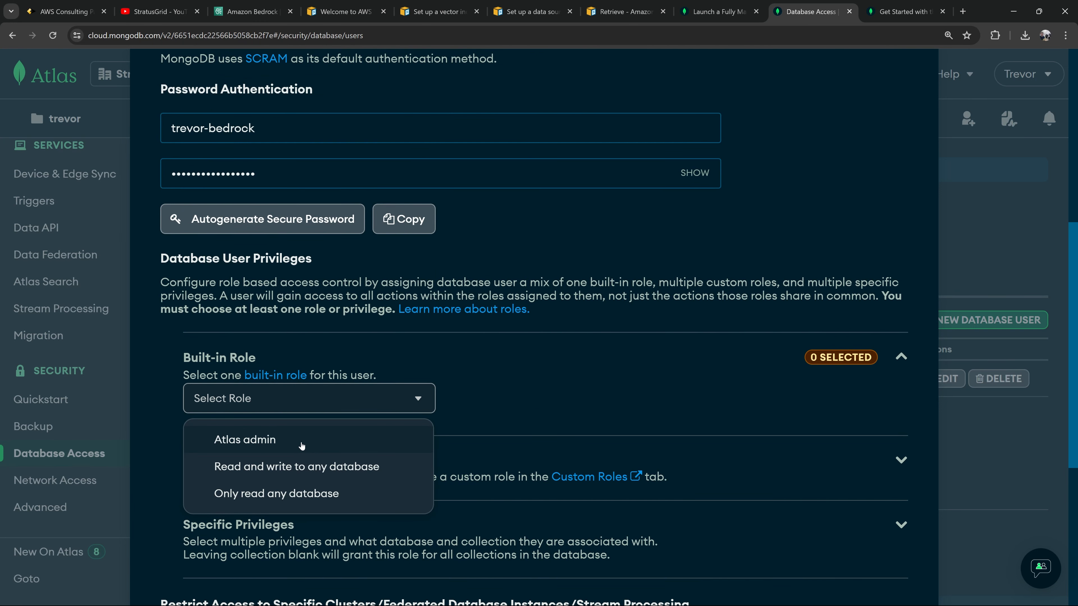
pyautogui.click(302, 467)
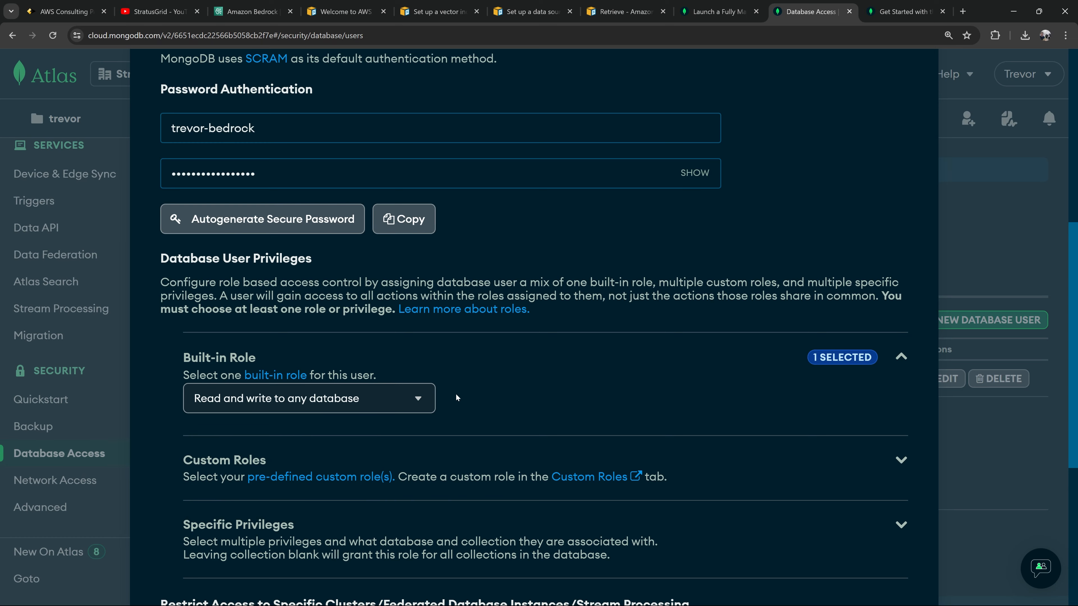
pyautogui.scroll(-6, 530, 399)
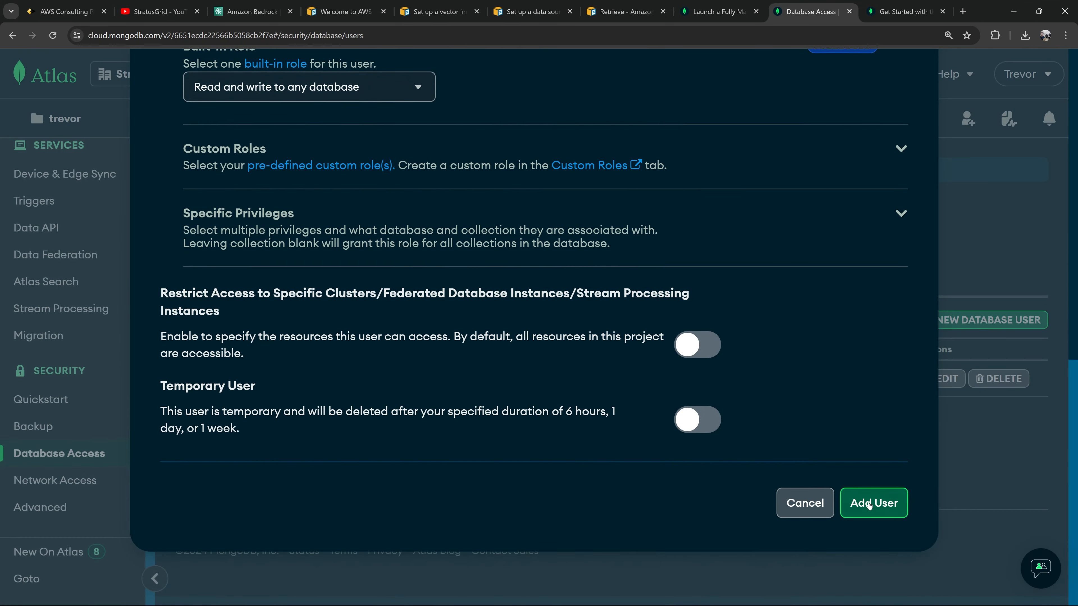
pyautogui.click(868, 503)
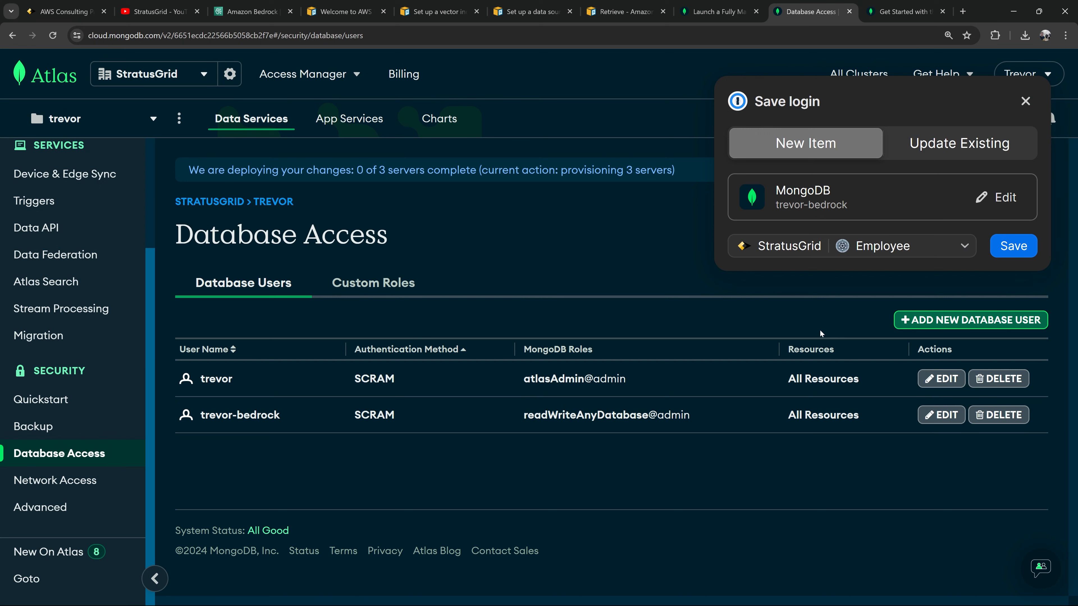
# Return to the Atlas project overview, then switch to the Amazon Bedrock knowledge-base tab.
pyautogui.scroll(3, 53, 254)
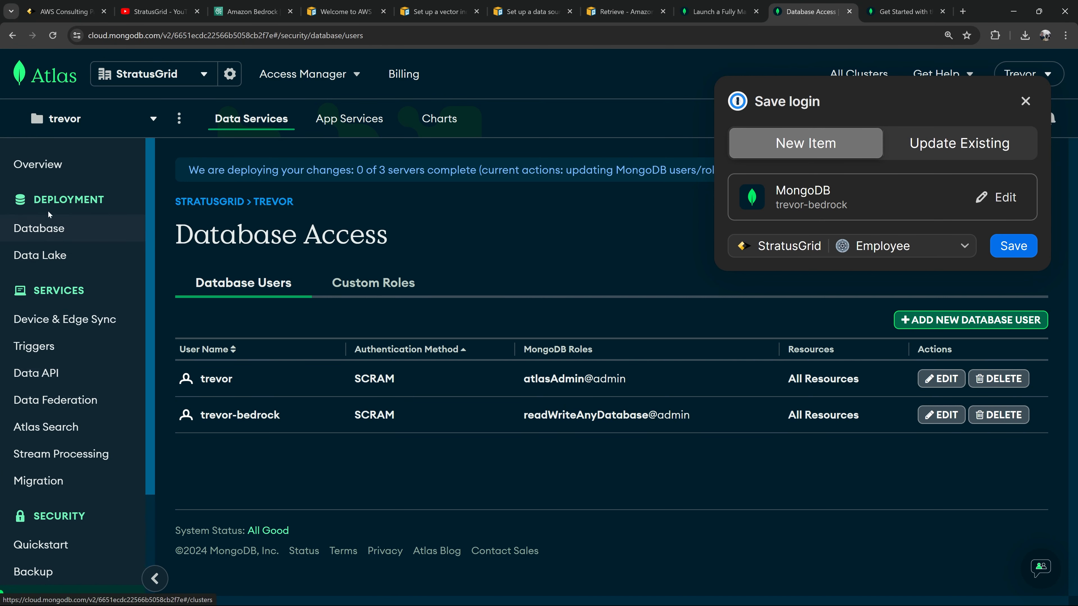
pyautogui.click(58, 166)
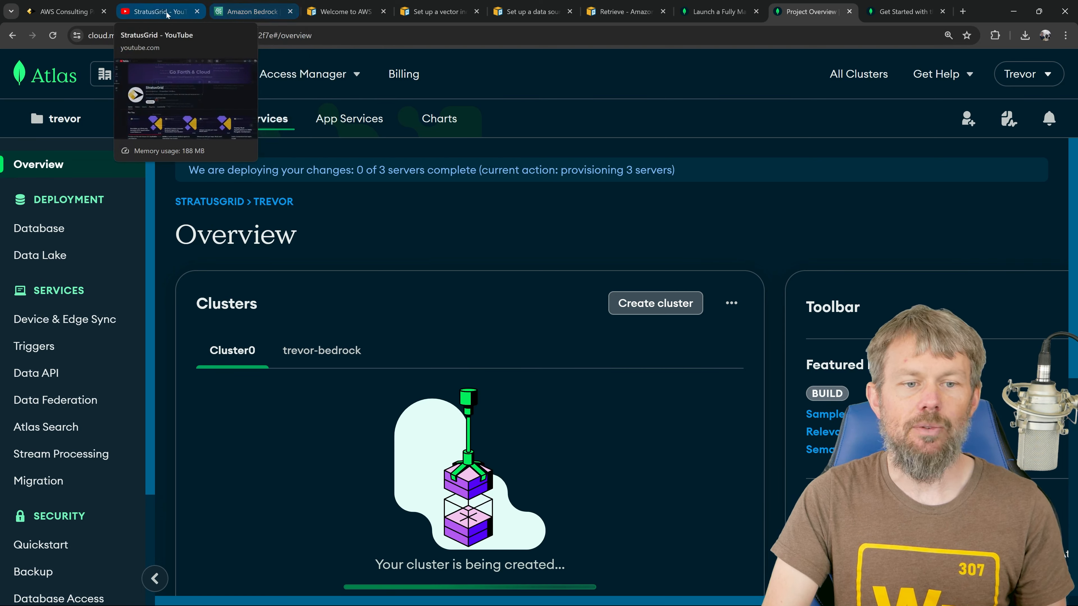
pyautogui.click(238, 12)
# Open Secrets Manager and start storing a new secret of the Other type.
pyautogui.press('F11')
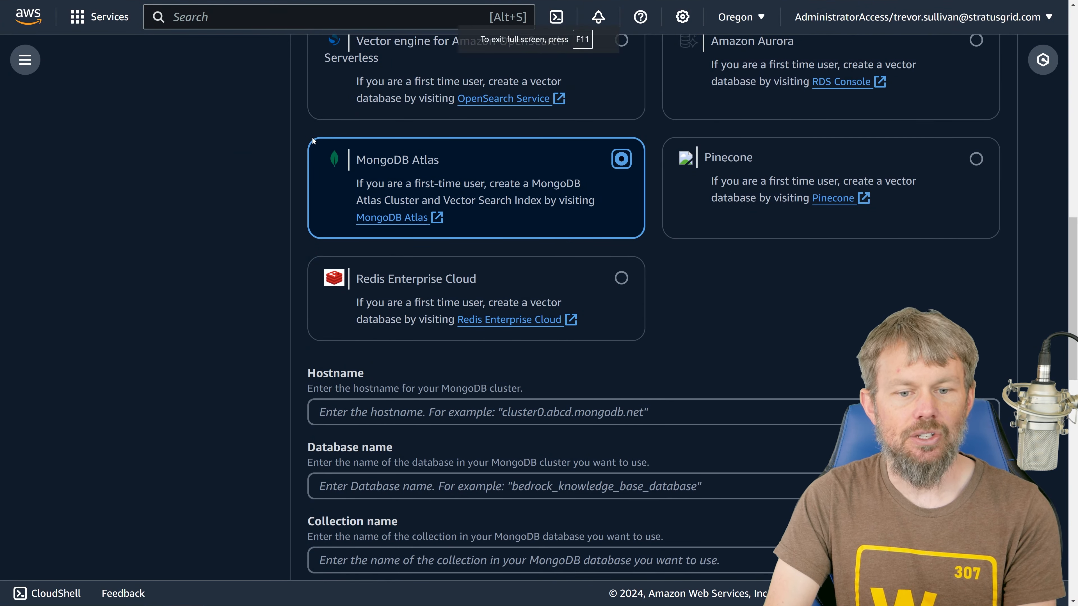
pyautogui.press('F12')
pyautogui.click(824, 32)
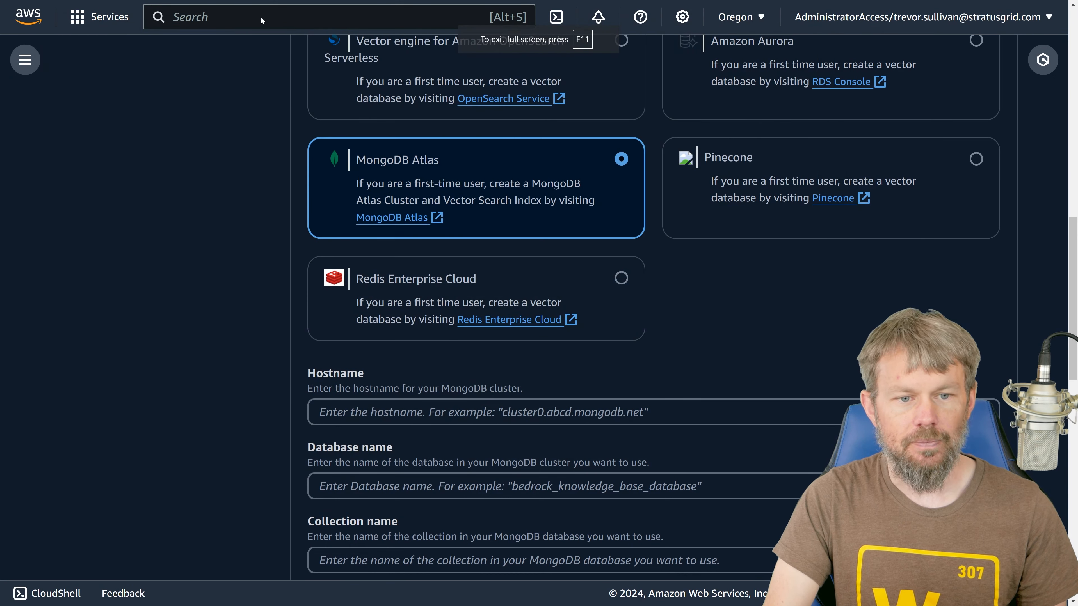
pyautogui.write('secrets')
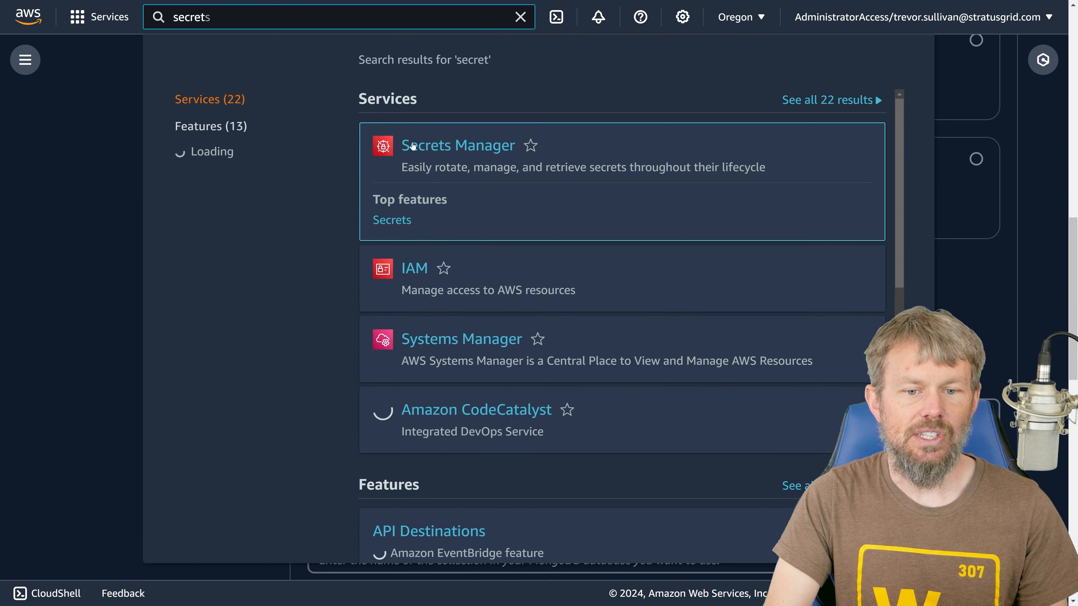
pyautogui.click(426, 148)
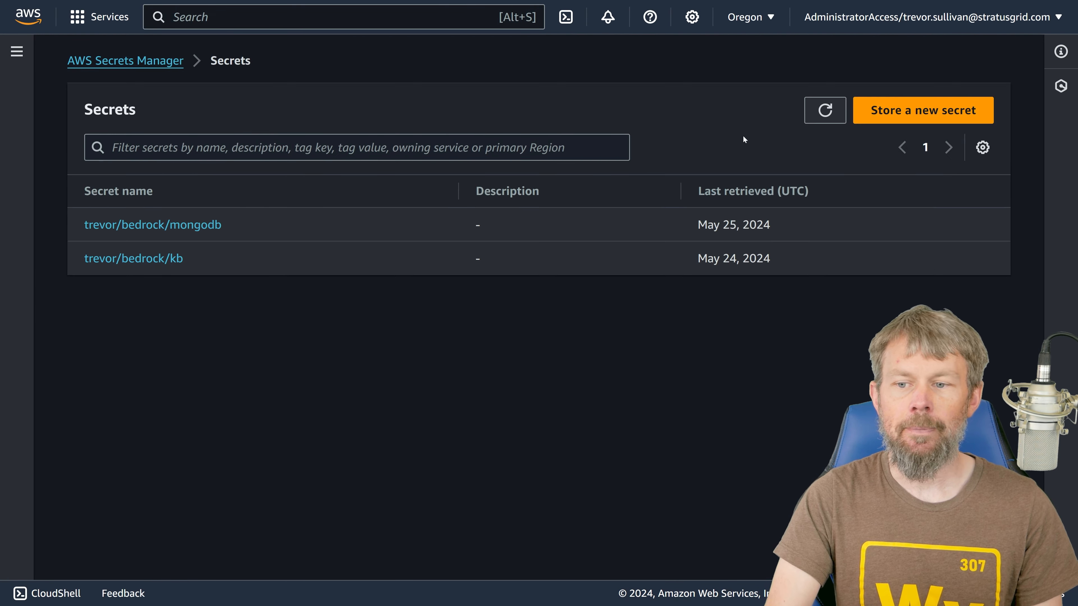
pyautogui.click(923, 112)
pyautogui.scroll(-4, 467, 259)
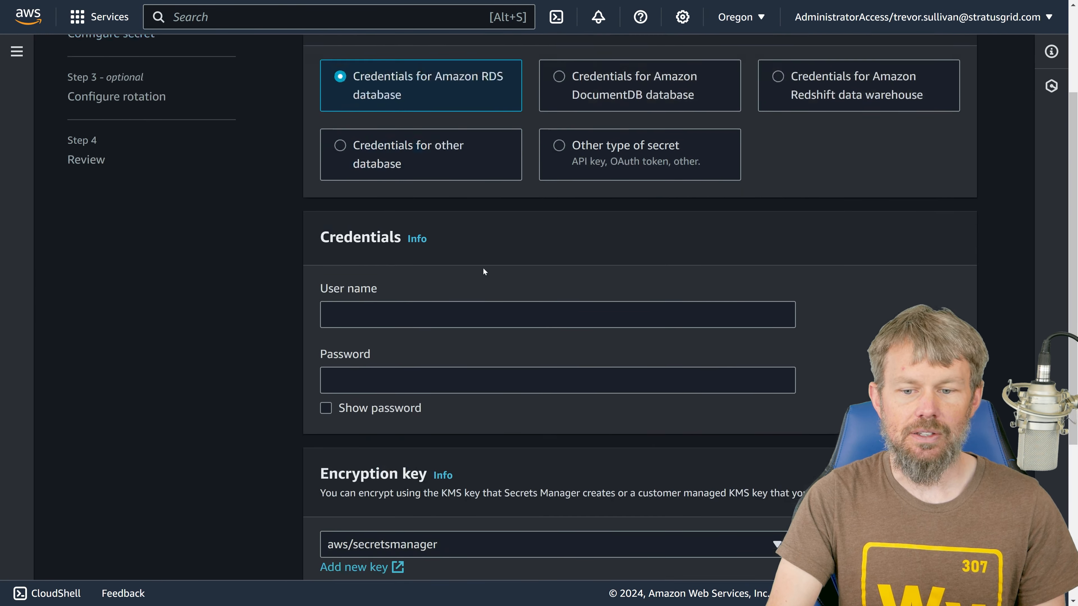
pyautogui.click(590, 121)
# Add 'username' and 'password' key/value rows with the MongoDB account credentials, then continue.
pyautogui.scroll(-1, 376, 285)
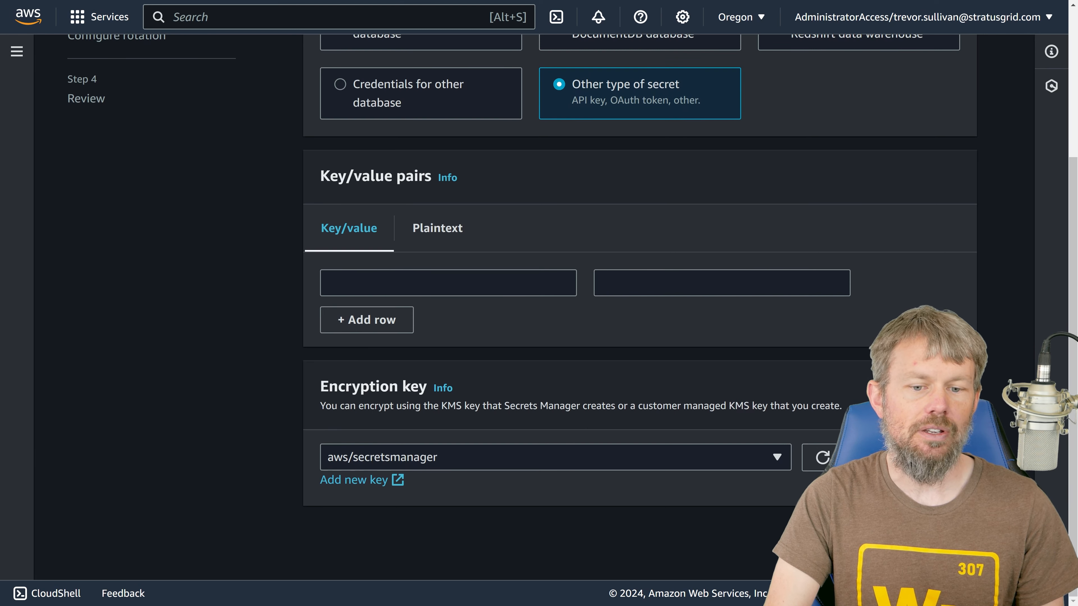
pyautogui.click(375, 284)
pyautogui.click(345, 322)
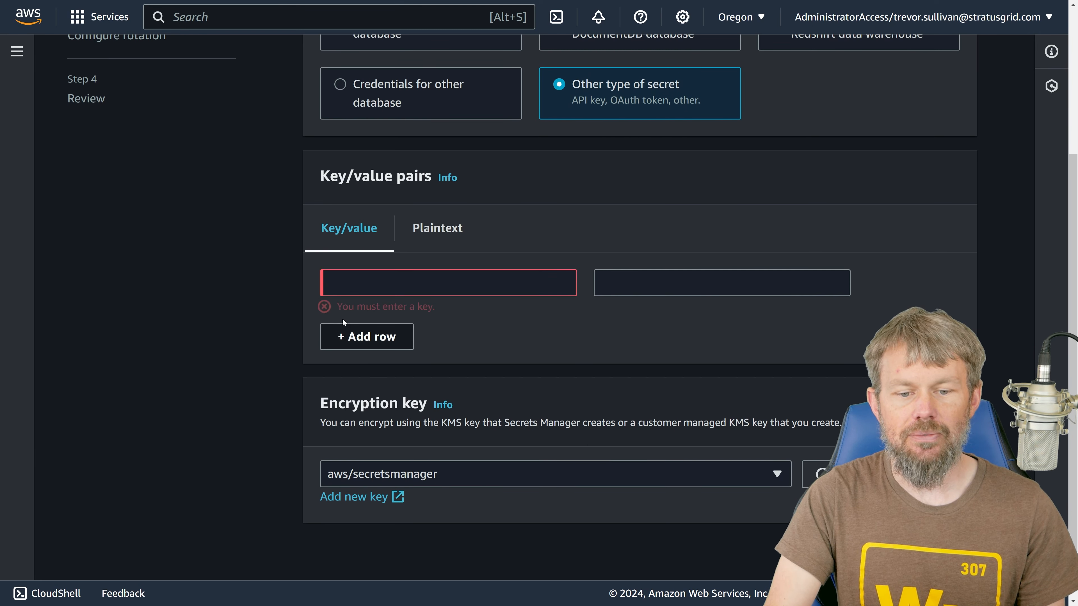
pyautogui.click(361, 284)
pyautogui.write('userna')
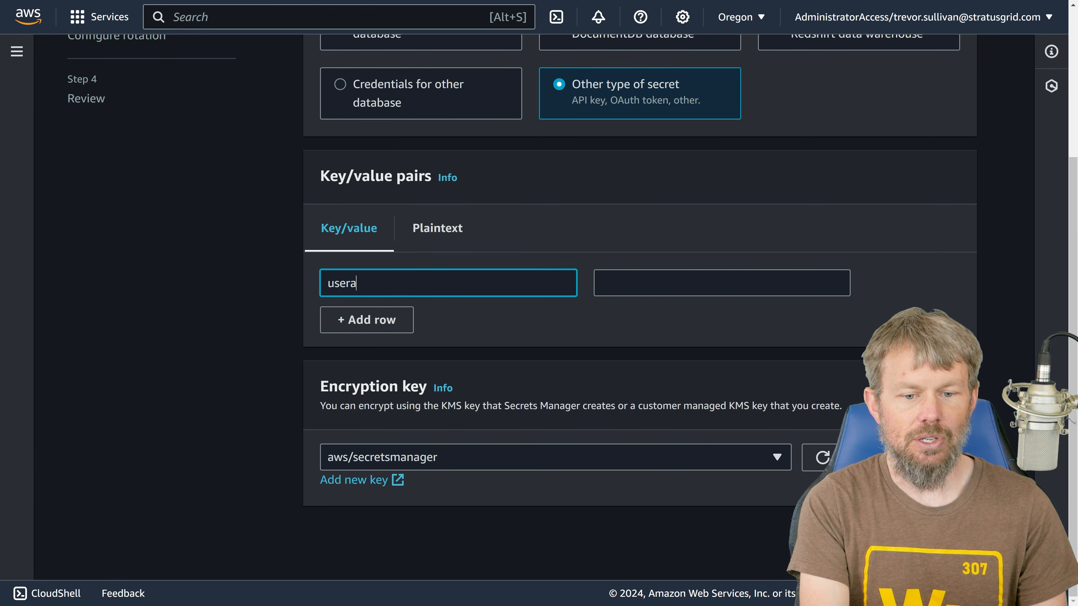
pyautogui.write('me')
pyautogui.press('Tab')
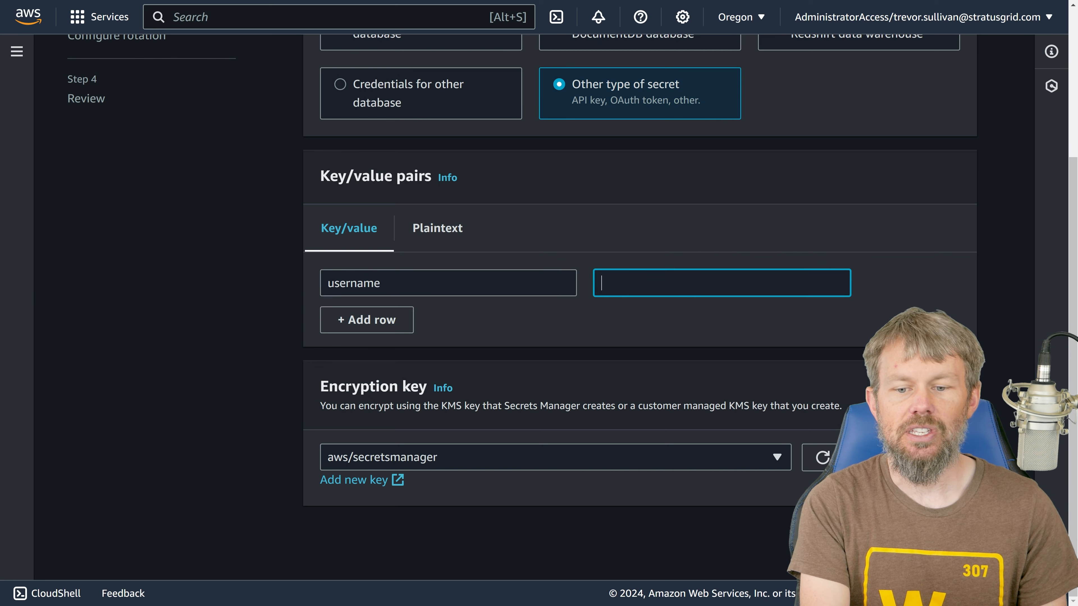
pyautogui.write('trevor-bedrock')
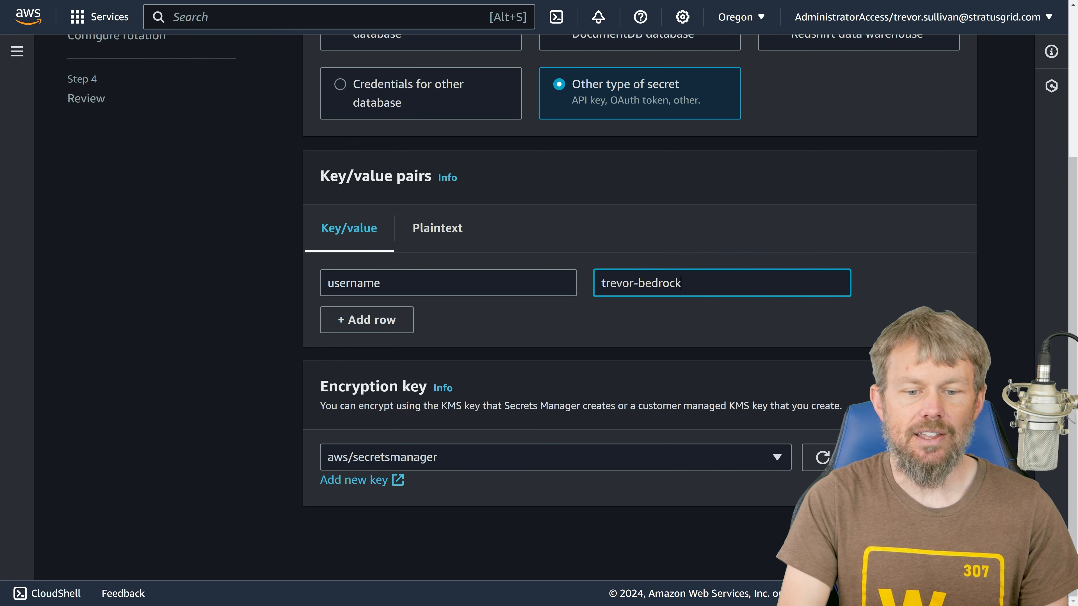
pyautogui.click(352, 320)
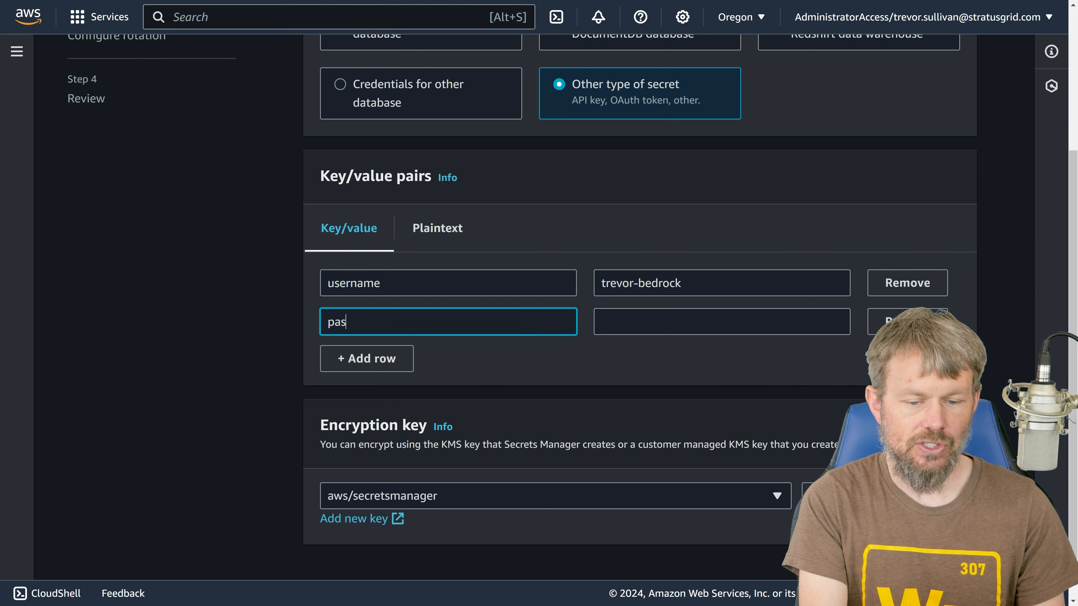
pyautogui.press('Tab')
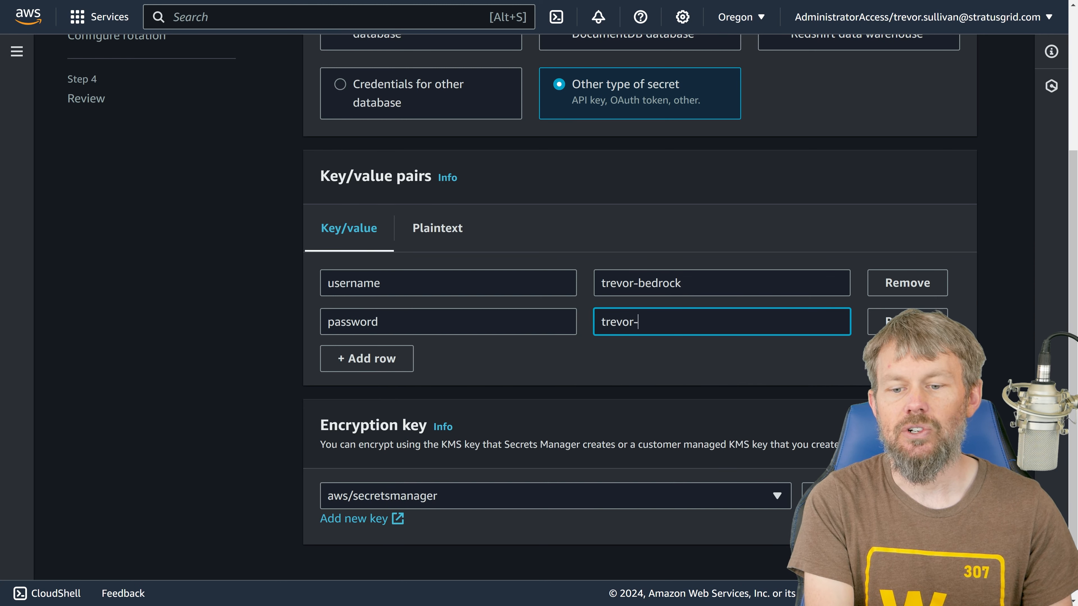
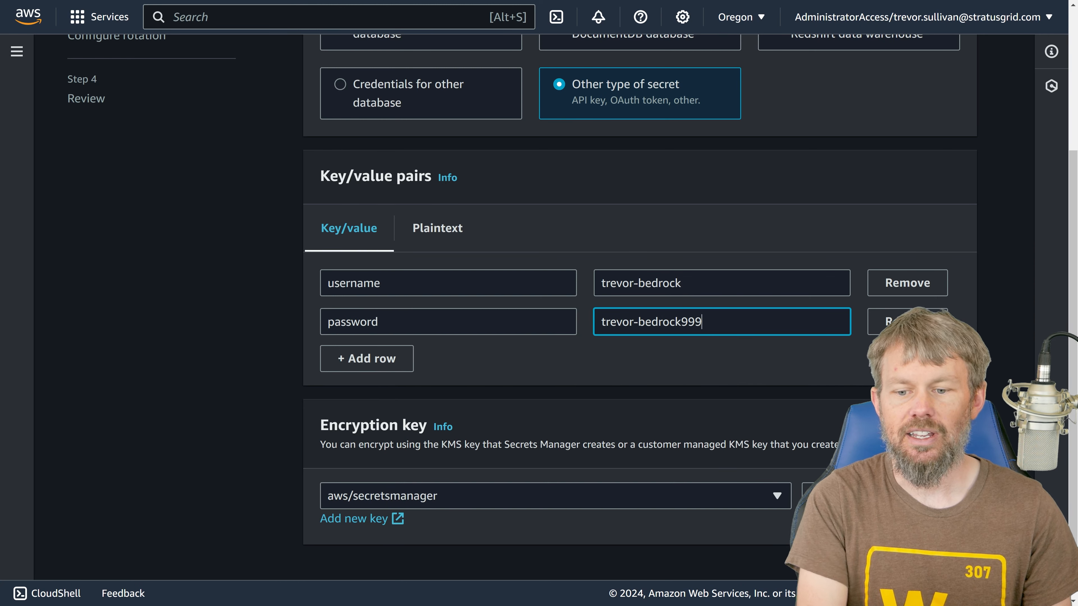
pyautogui.scroll(-1, 467, 346)
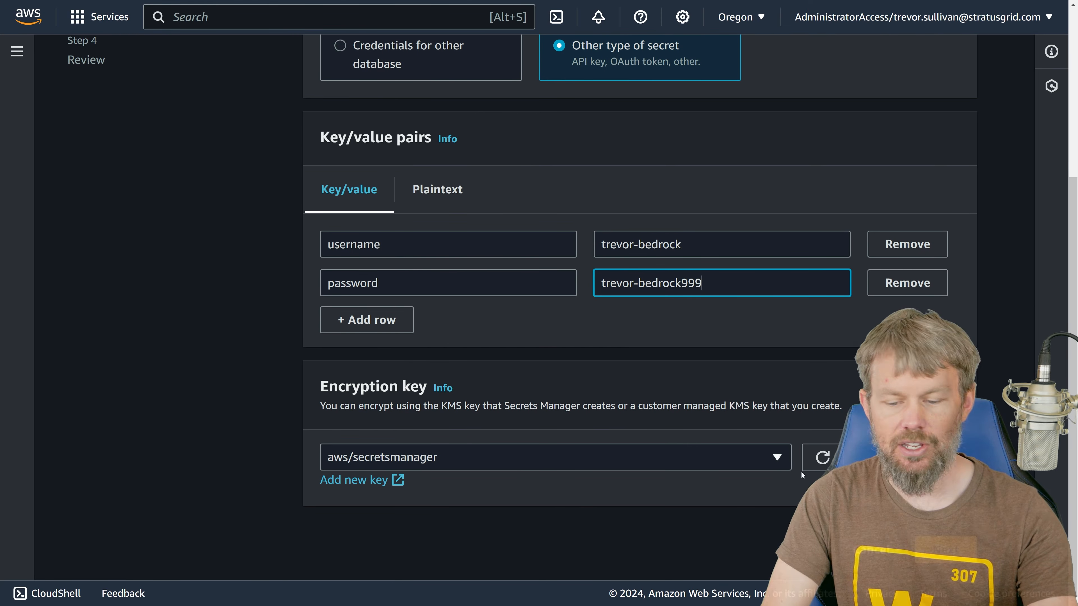
pyautogui.click(916, 545)
# Name the secret with a bedrock/youtube path and add an Owner tag with the owner's name.
pyautogui.click(414, 252)
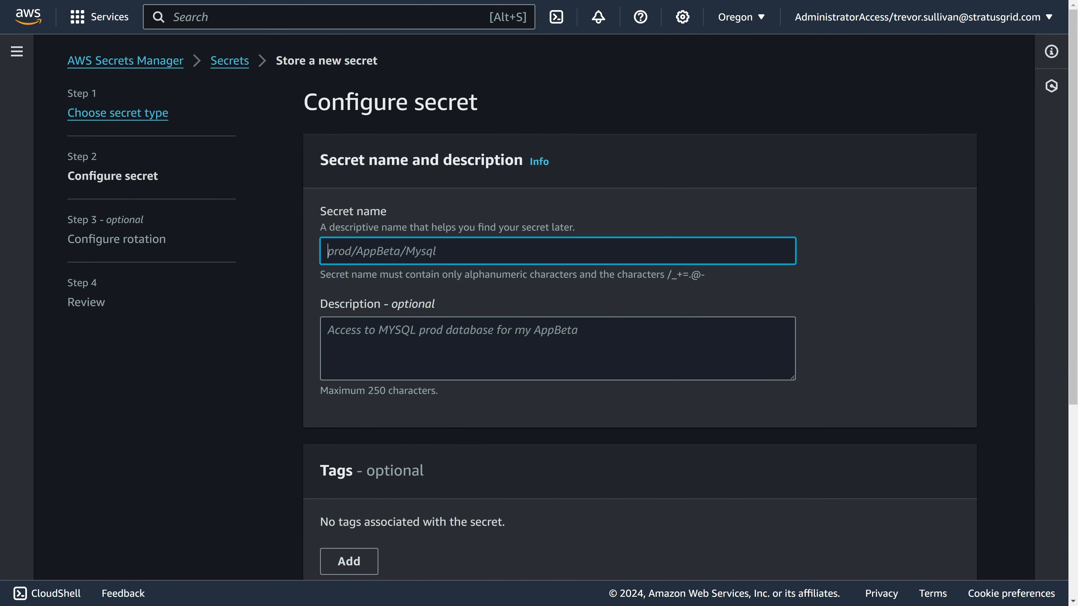
pyautogui.write('trev')
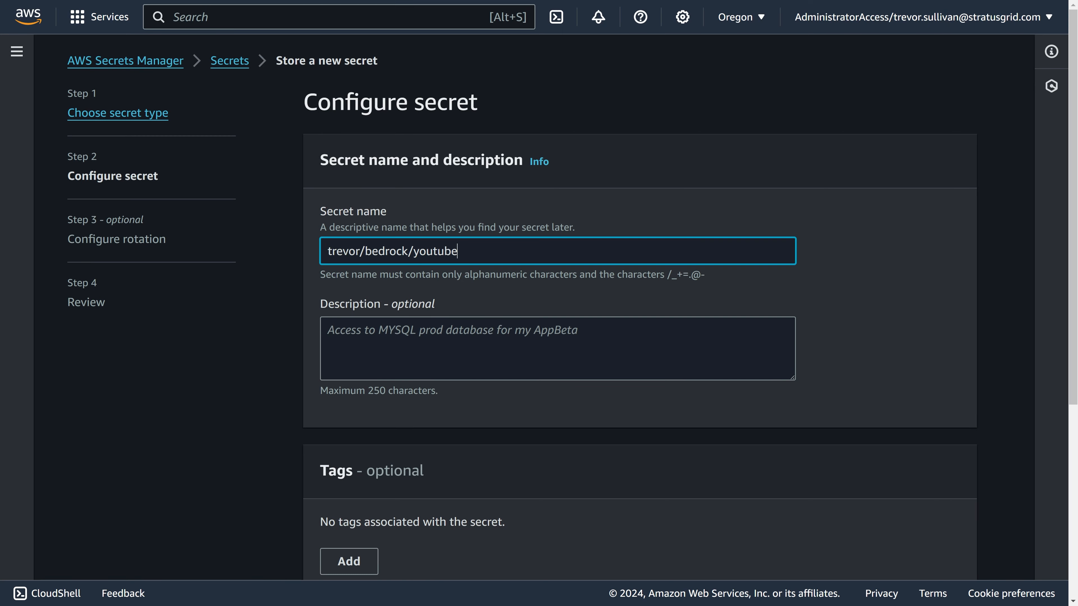
pyautogui.write('or/bedrock/youtube')
pyautogui.scroll(-7, 397, 243)
pyautogui.click(354, 269)
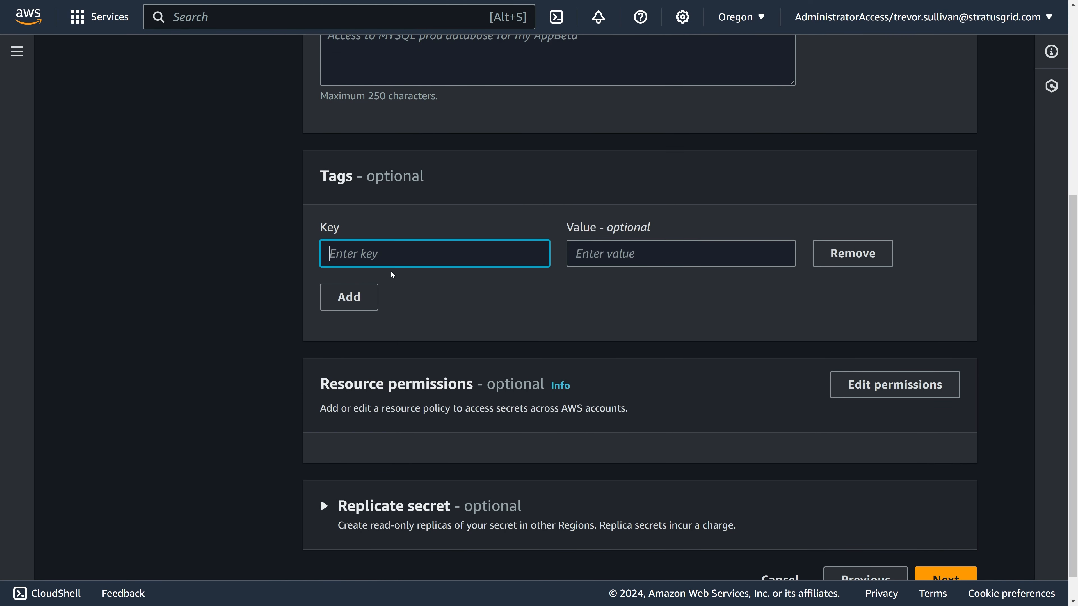
pyautogui.write('Owner')
pyautogui.press('Tab')
pyautogui.press('Tab')
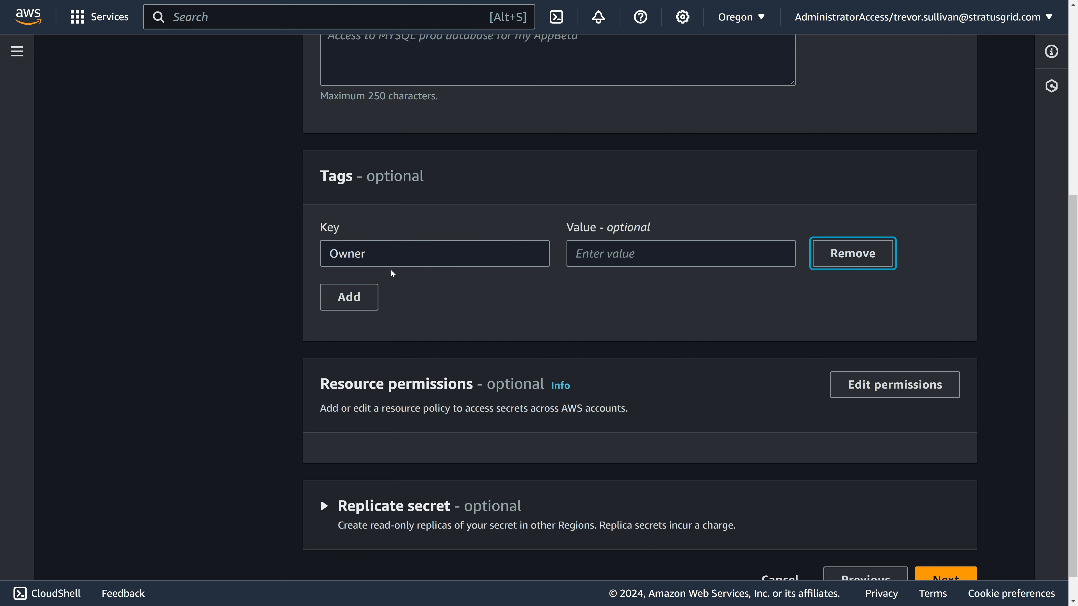
pyautogui.hotkey('shift', 'Tab')
pyautogui.write('T')
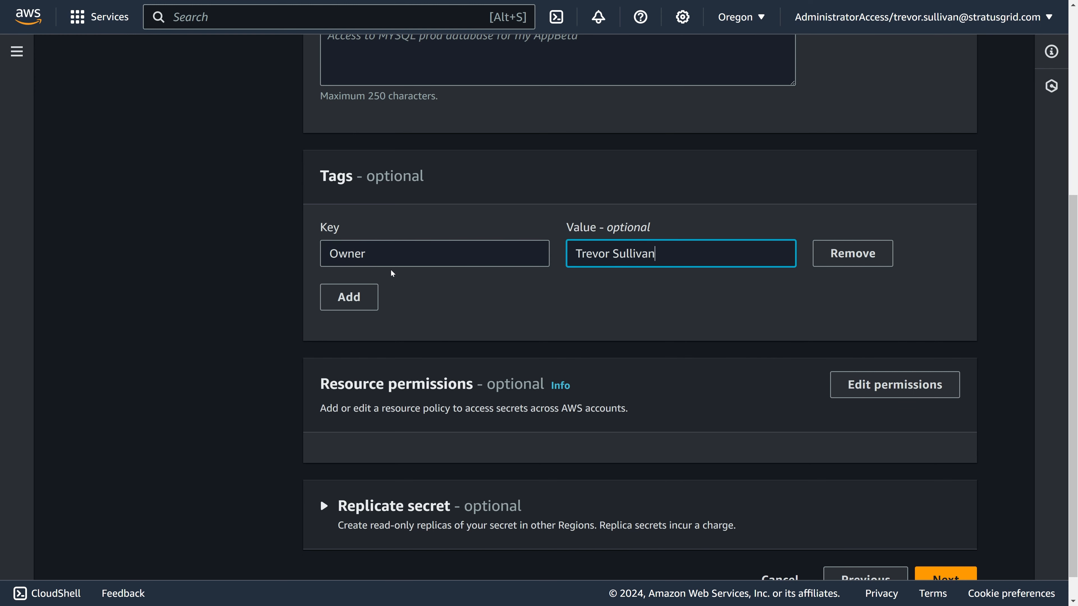
pyautogui.write('revor Sullivan')
# Skip rotation and store the secret after reviewing it.
pyautogui.scroll(-1, 614, 524)
pyautogui.click(940, 554)
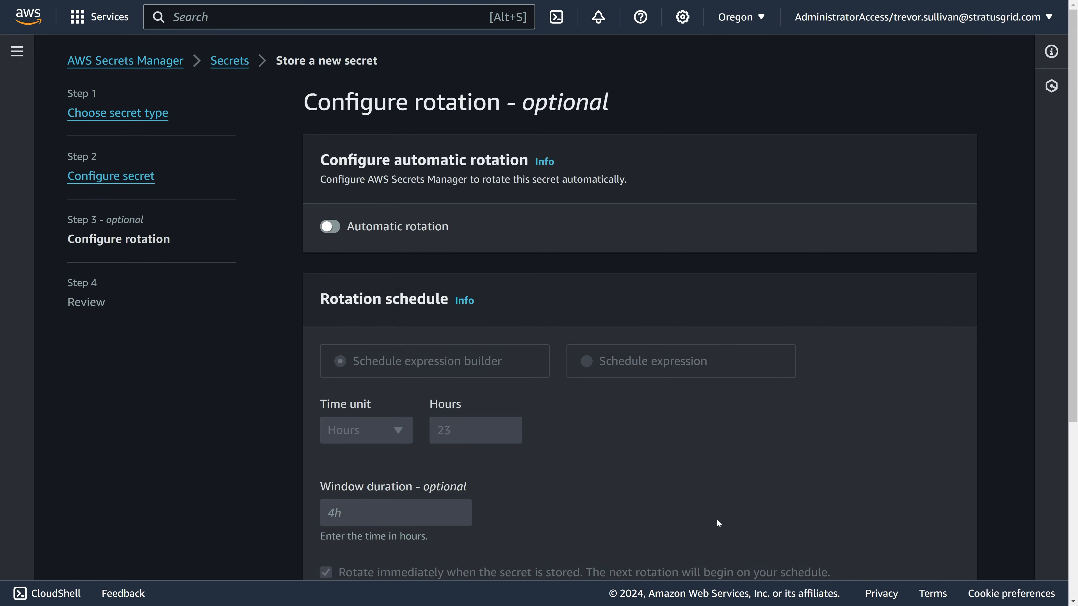
pyautogui.scroll(-5, 679, 501)
pyautogui.click(922, 547)
pyautogui.scroll(-6, 913, 531)
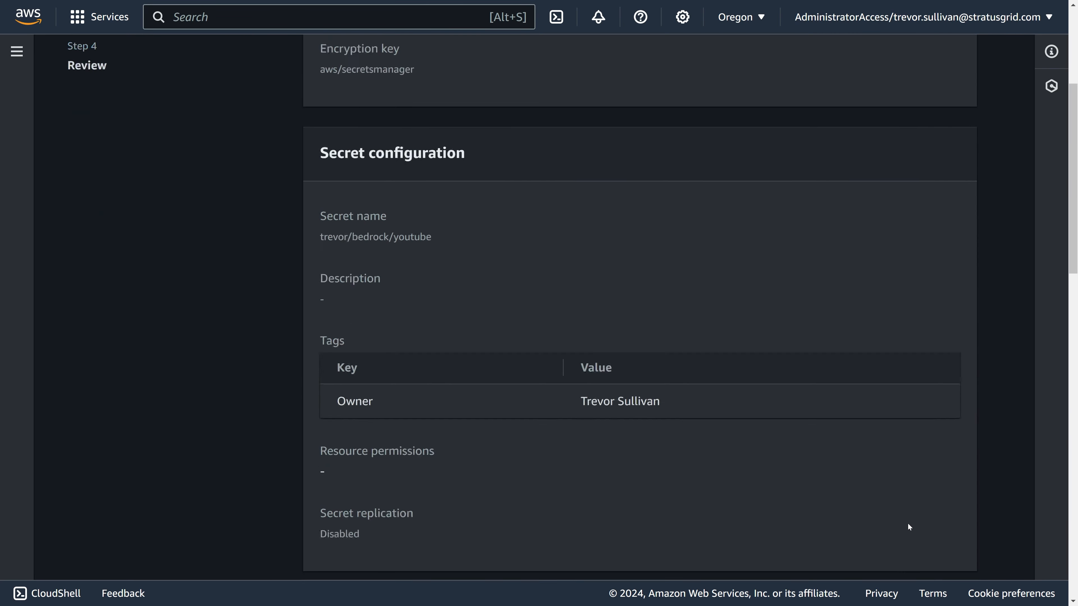
pyautogui.scroll(-12, 936, 527)
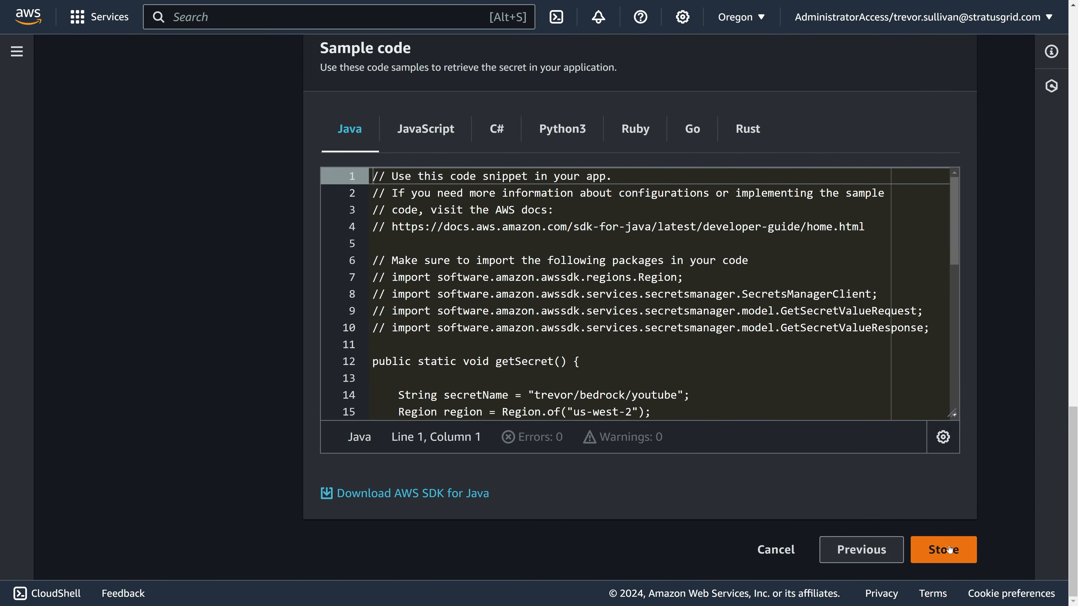
pyautogui.click(918, 548)
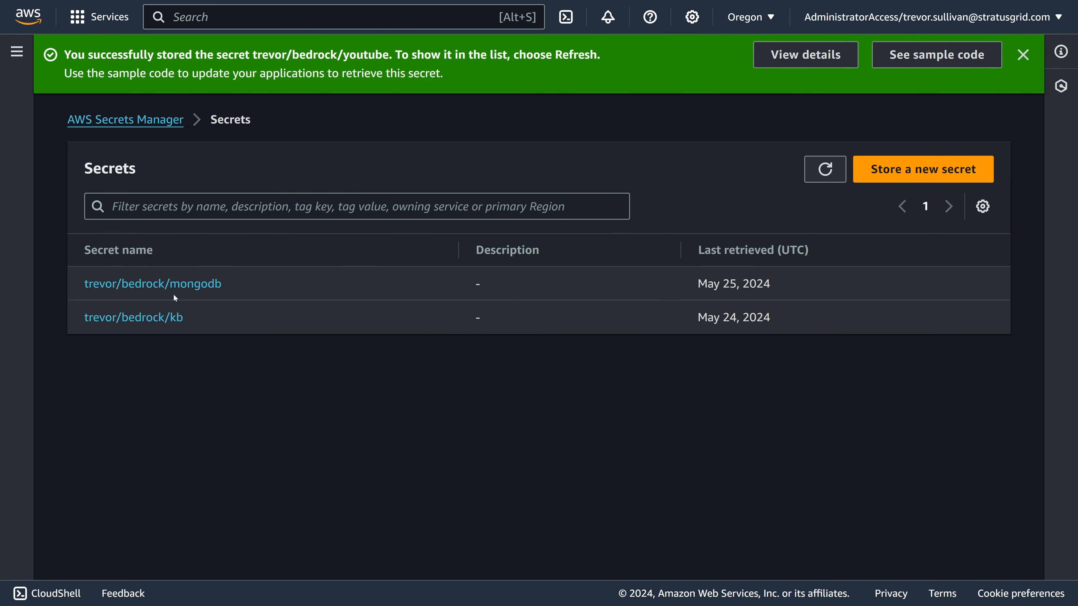
# Refresh the secrets list, open the new secret and copy its ARN.
pyautogui.click(825, 169)
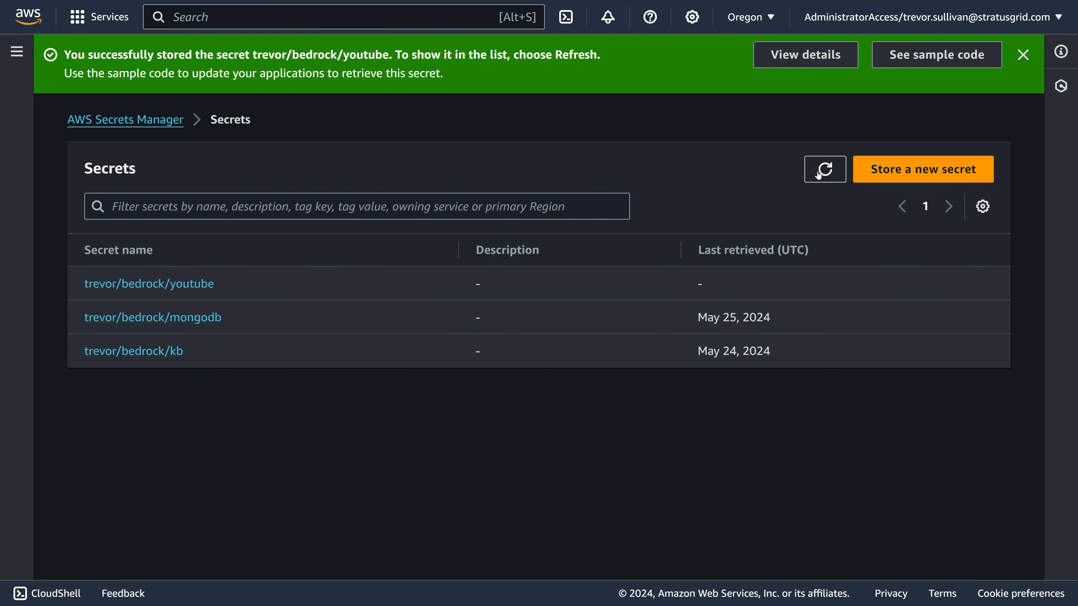
pyautogui.click(165, 284)
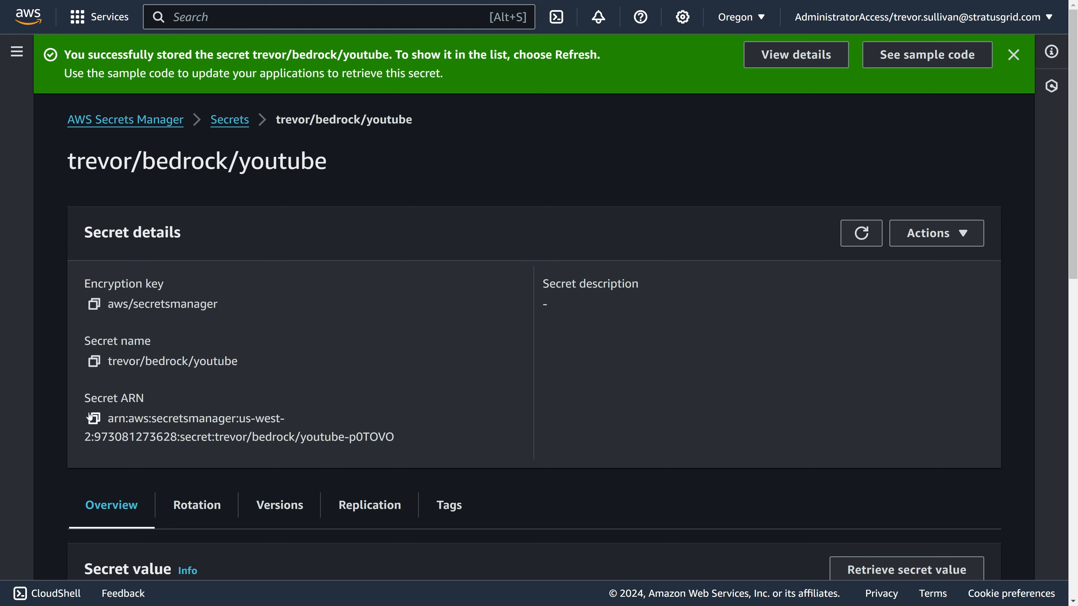
pyautogui.click(95, 420)
pyautogui.tripleClick(168, 400)
pyautogui.click(164, 400)
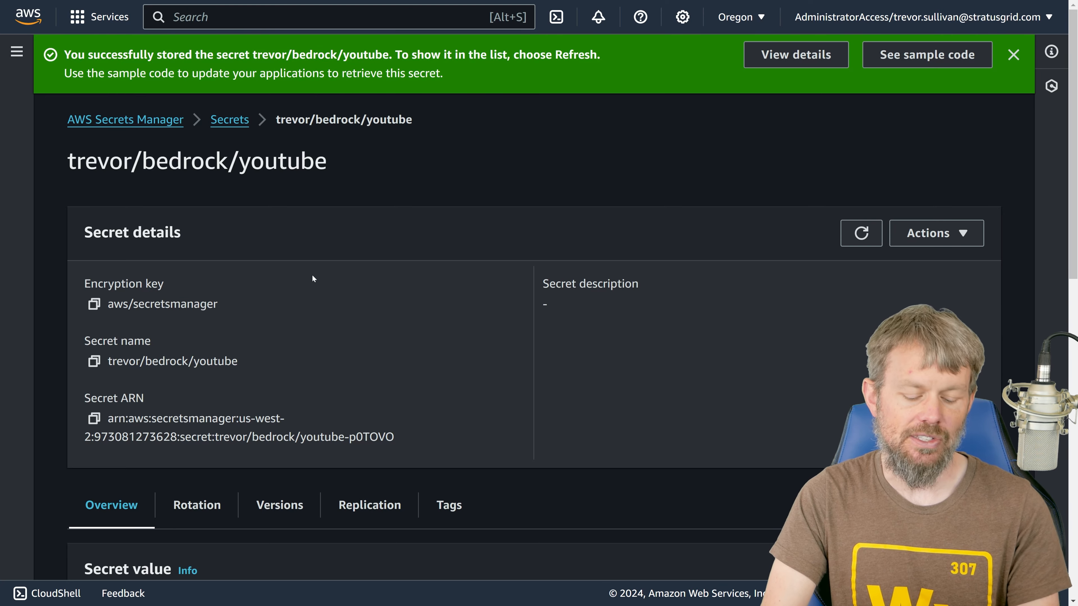
pyautogui.press('F11')
# Paste the Secrets Manager ARN into the Credentials secret ARN field of the vector store form.
pyautogui.hotkey('ctrl', 'shift', 'Tab')
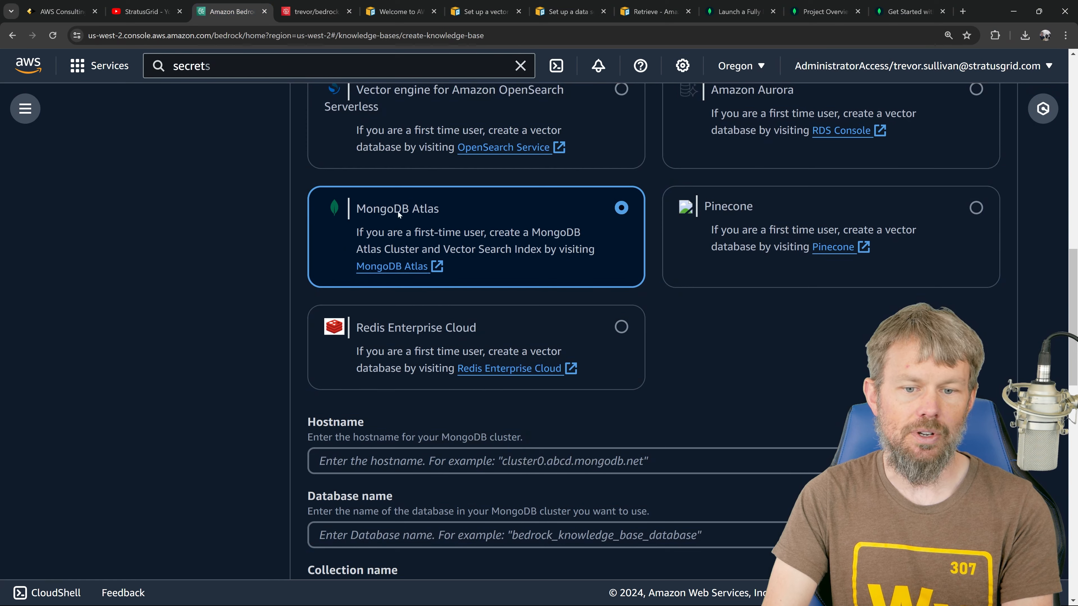
pyautogui.press('F11')
pyautogui.scroll(-8, 399, 214)
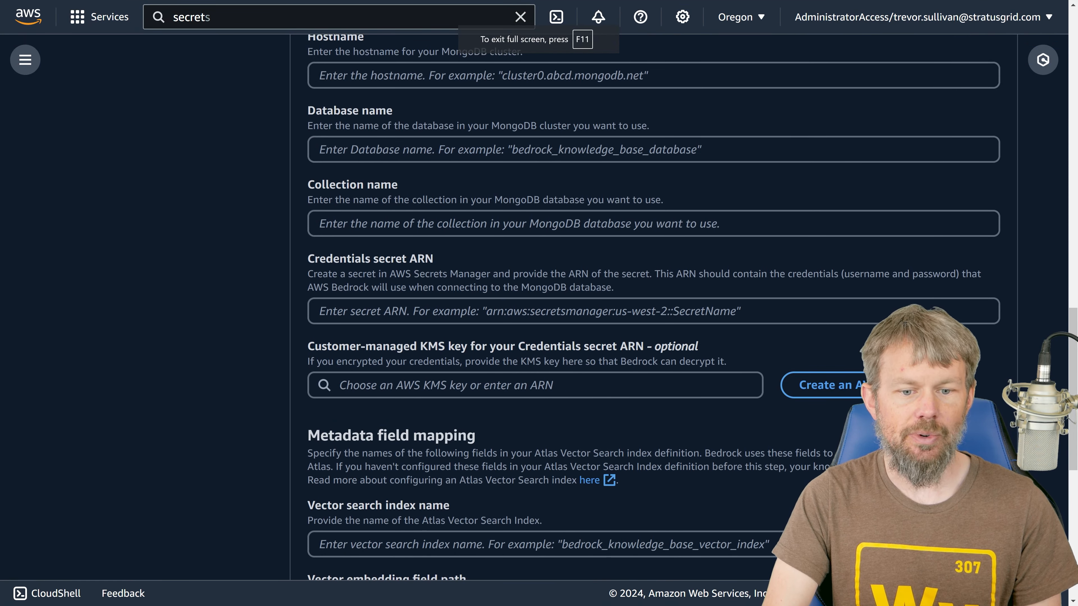
pyautogui.moveTo(308, 259); pyautogui.dragTo(433, 259)
pyautogui.click(433, 312)
pyautogui.hotkey('ctrl', 'v')
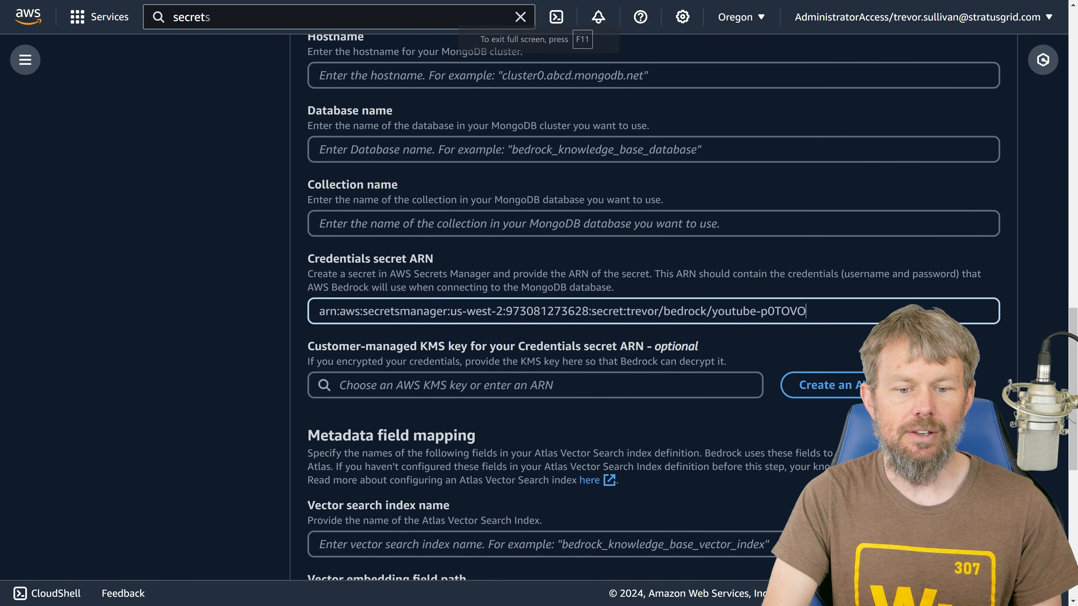
# Look over the empty hostname and vector search index name fields, then switch to the MongoDB setup docs.
pyautogui.scroll(3, 379, 296)
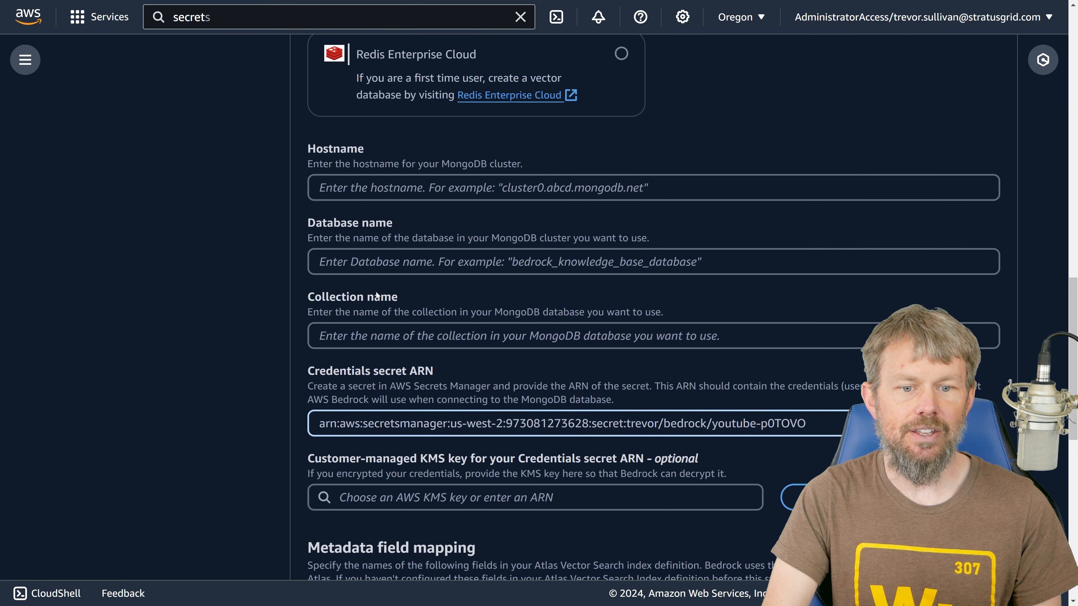
pyautogui.click(379, 244)
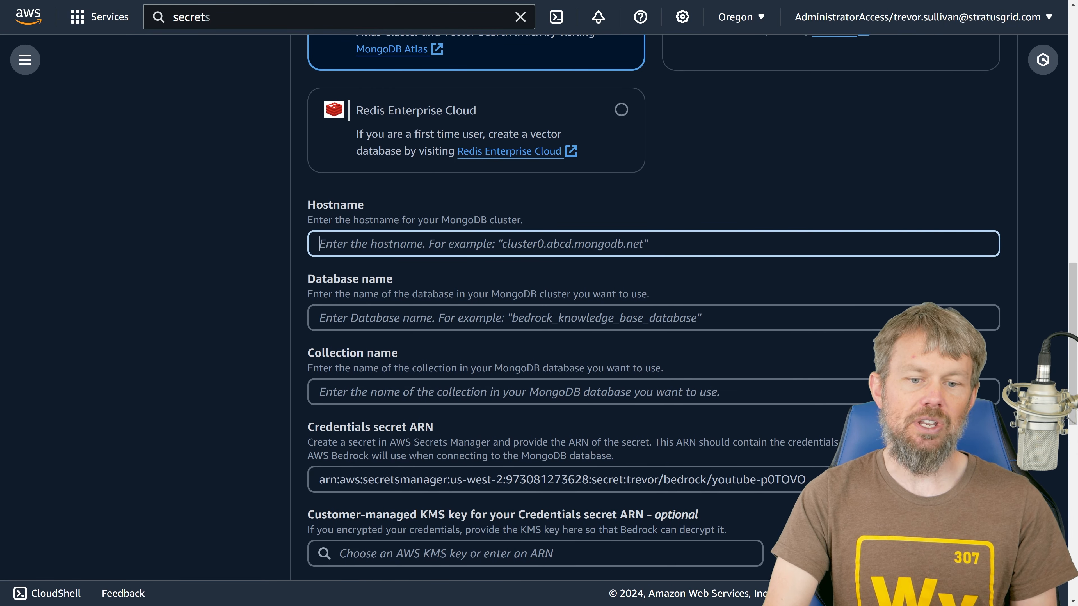
pyautogui.press('Tab')
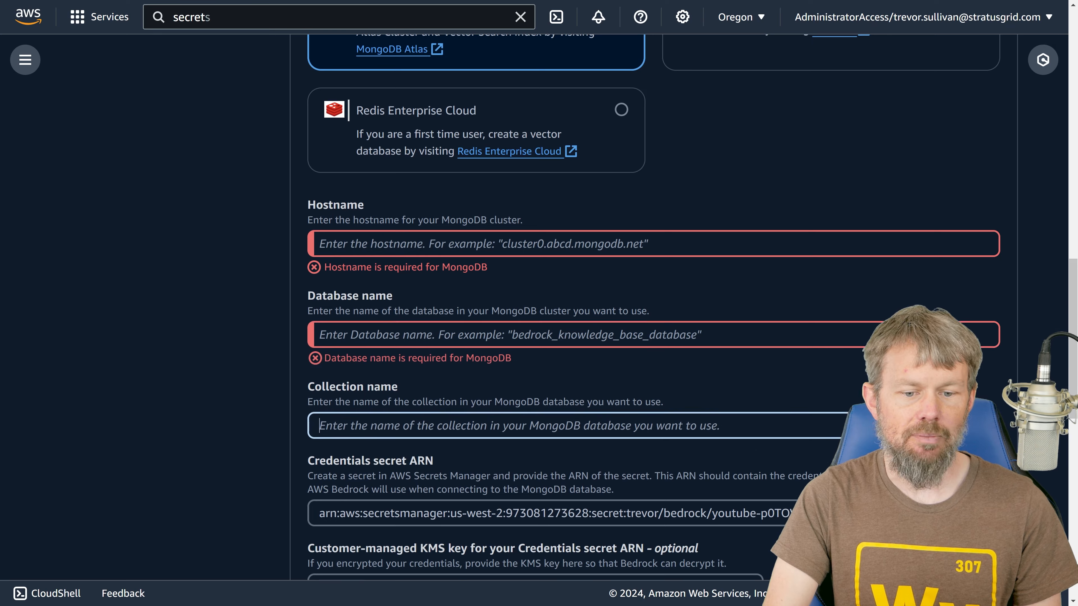
pyautogui.scroll(-5, 653, 305)
pyautogui.scroll(-5, 654, 305)
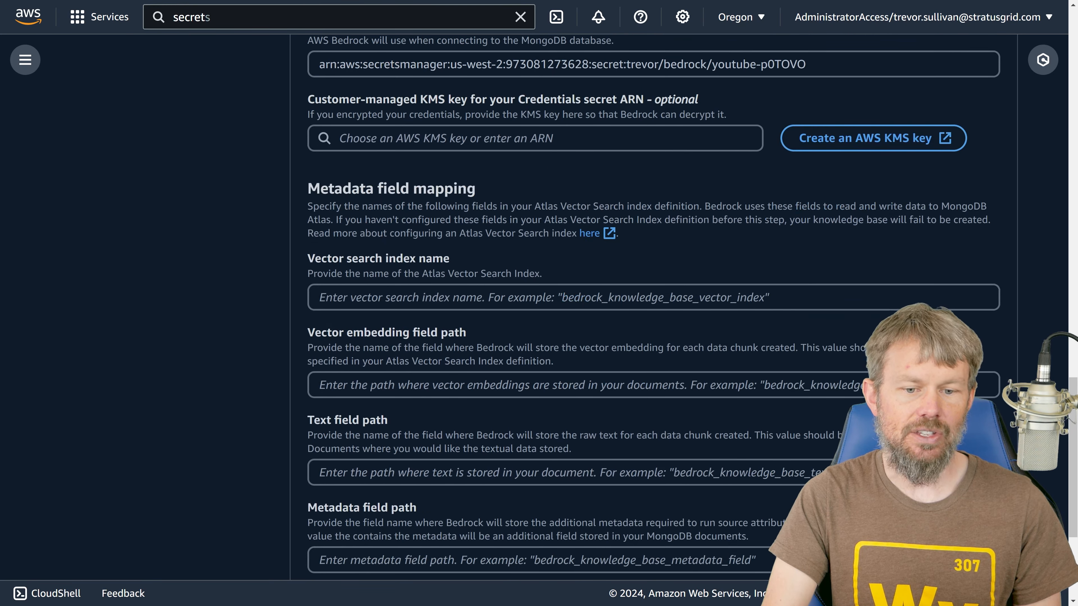
pyautogui.click(377, 303)
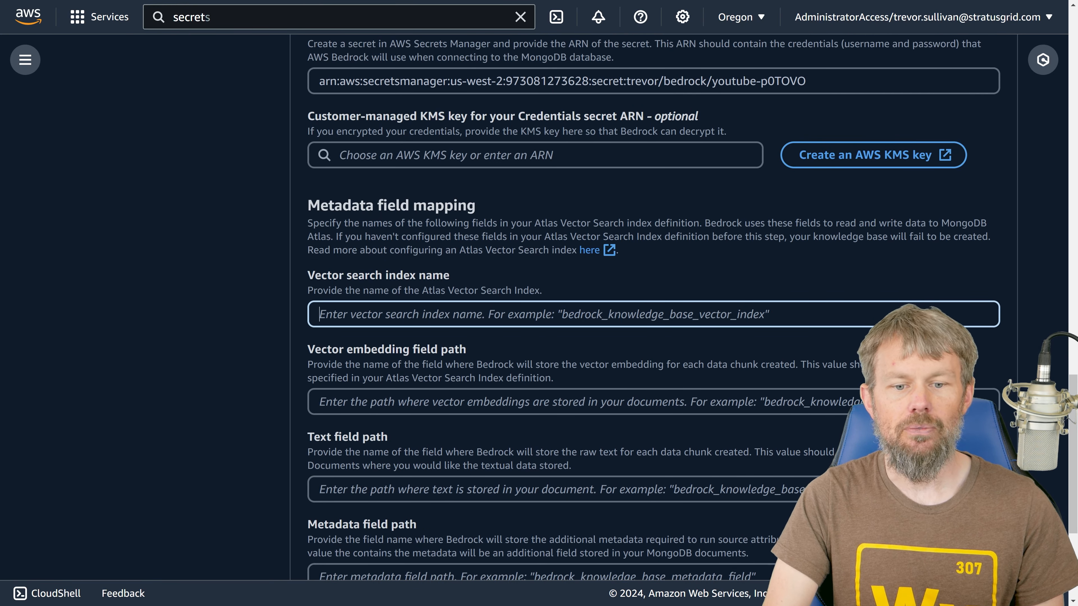
pyautogui.scroll(9, 461, 225)
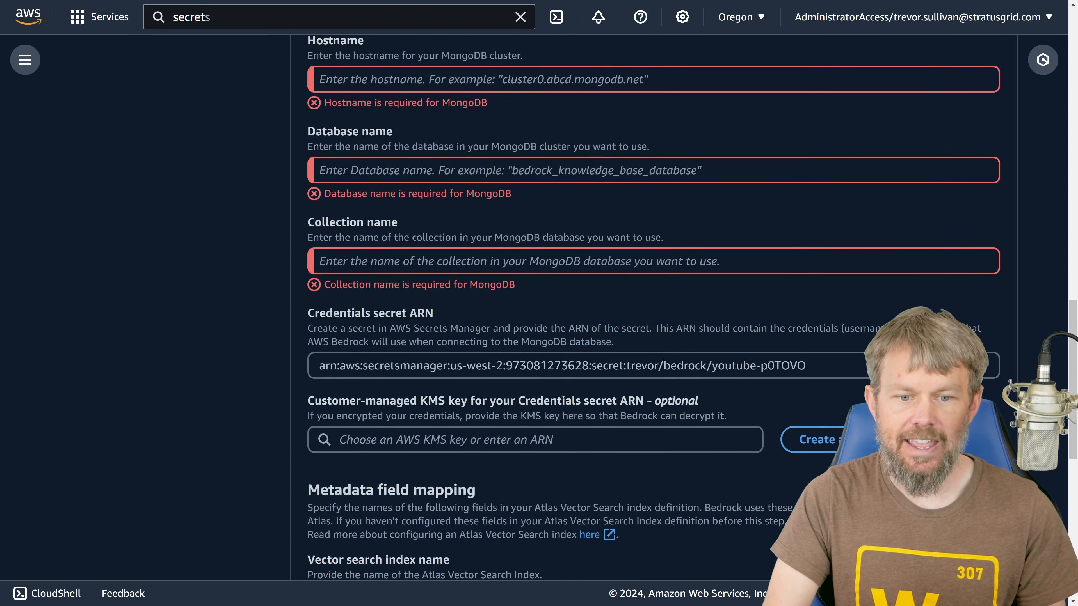
pyautogui.click(461, 188)
pyautogui.press('F11')
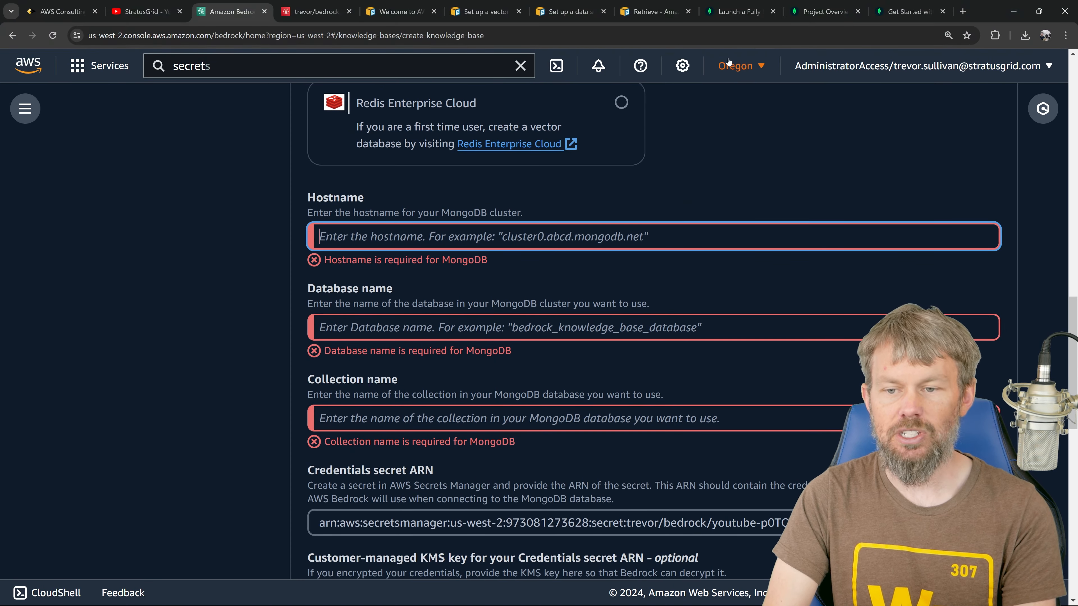
pyautogui.click(900, 11)
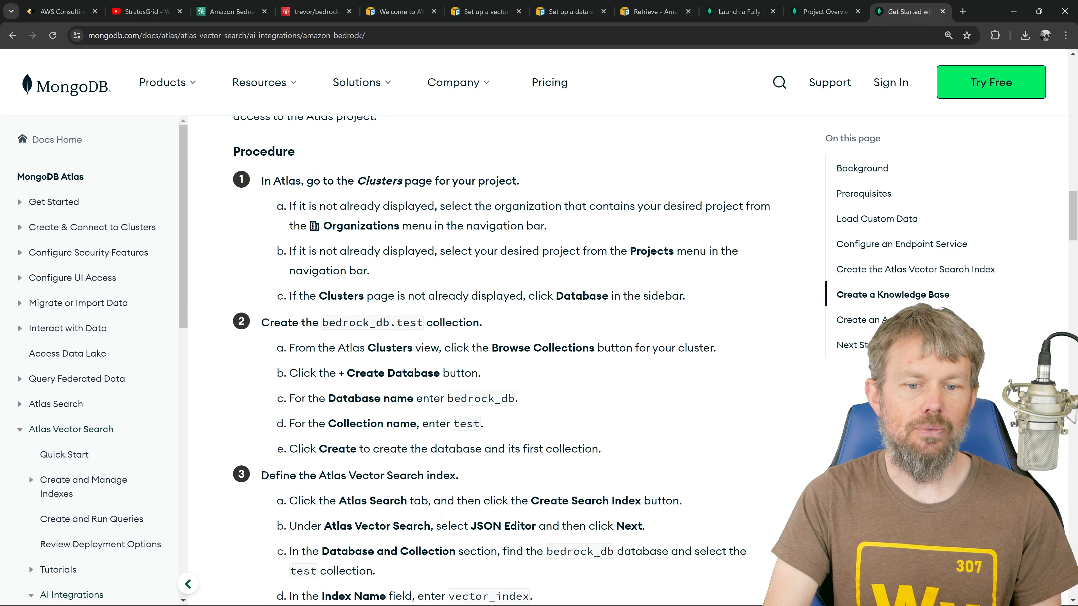
# In Atlas, open the Atlas Search page to see which clusters can be searched.
pyautogui.scroll(8, 501, 361)
pyautogui.hotkey('ctrl', 'shift', 'Tab')
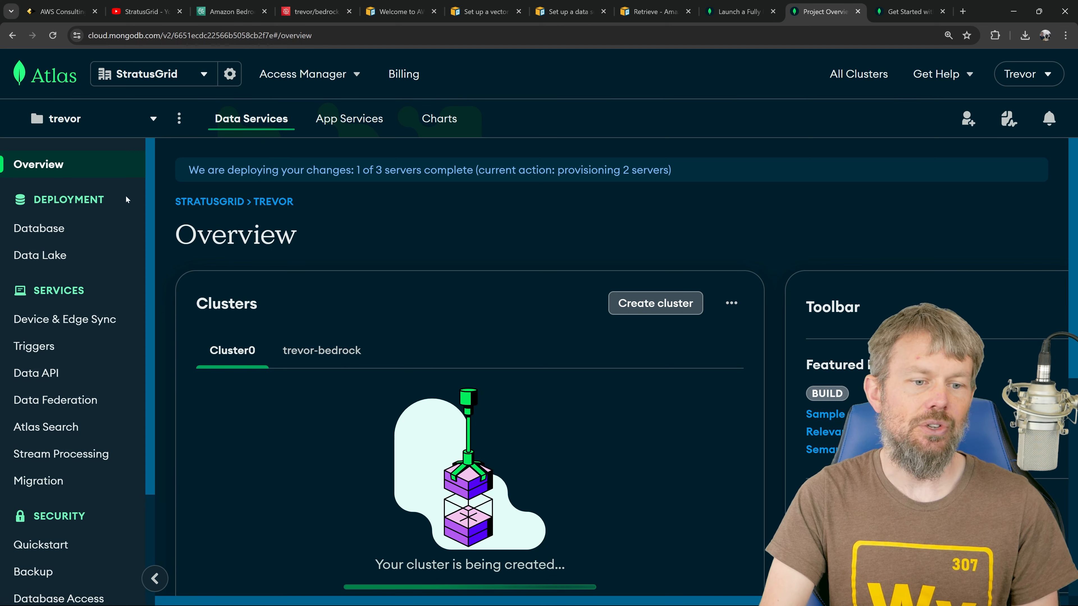
pyautogui.click(66, 428)
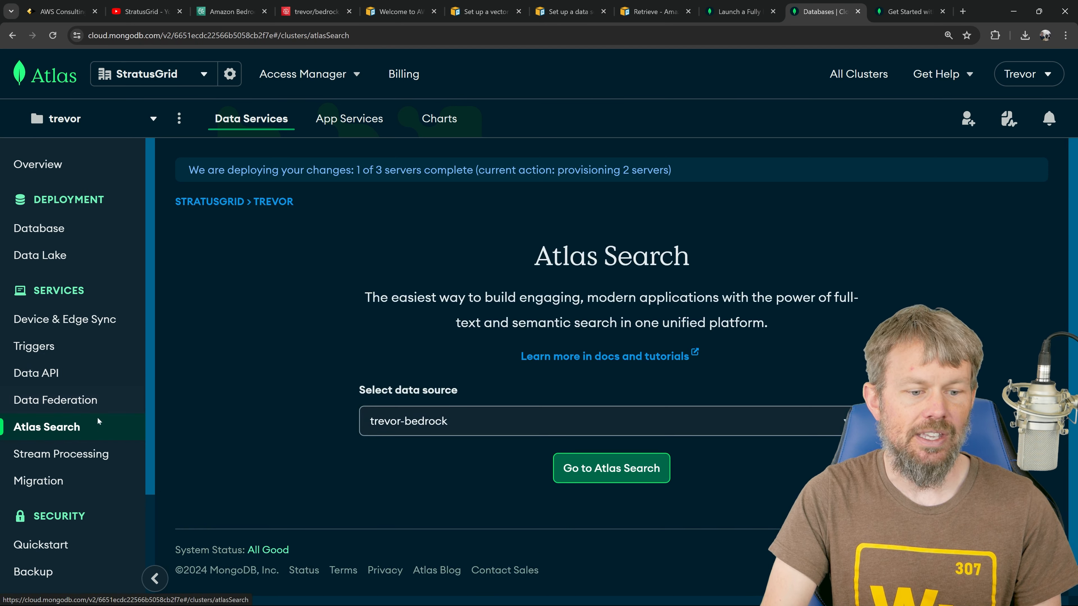
pyautogui.click(437, 424)
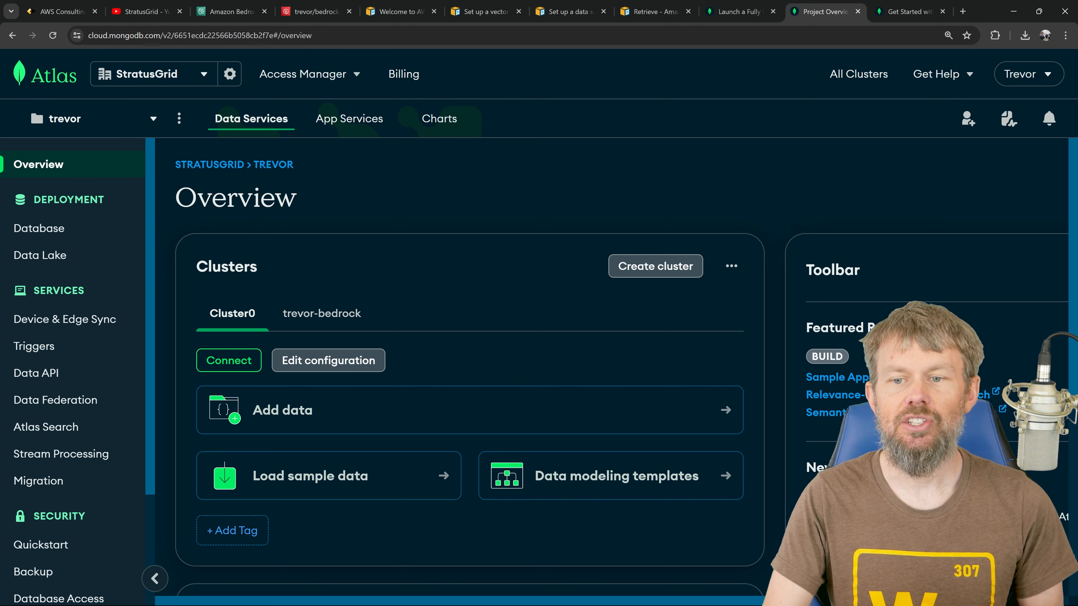
# Read the Bedrock integration docs, highlighting the step 3 vector index heading.
pyautogui.click(908, 11)
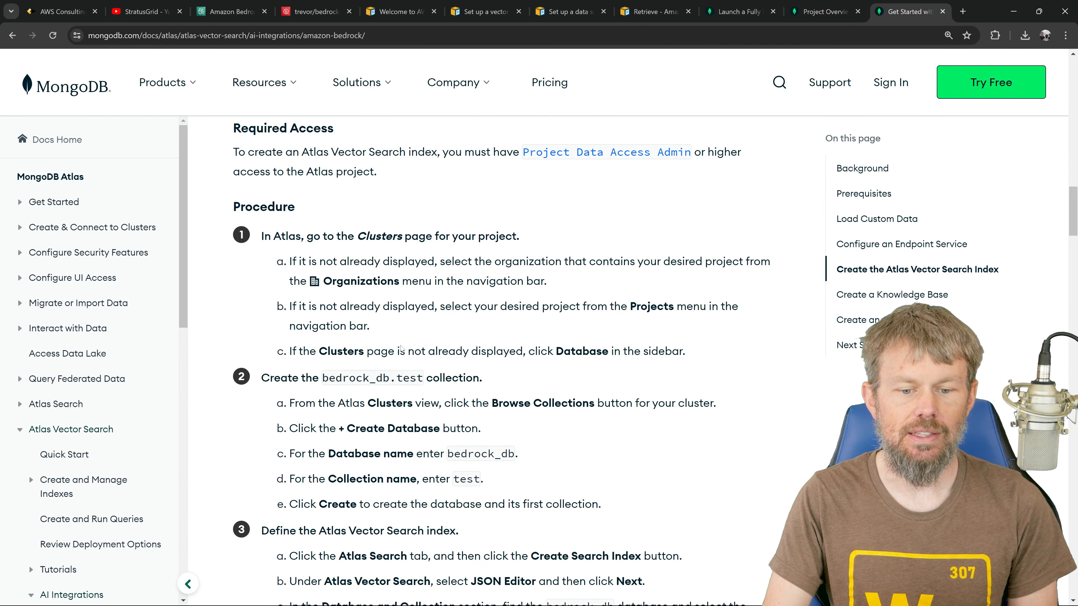
pyautogui.scroll(-4, 401, 348)
pyautogui.moveTo(270, 210); pyautogui.dragTo(479, 214)
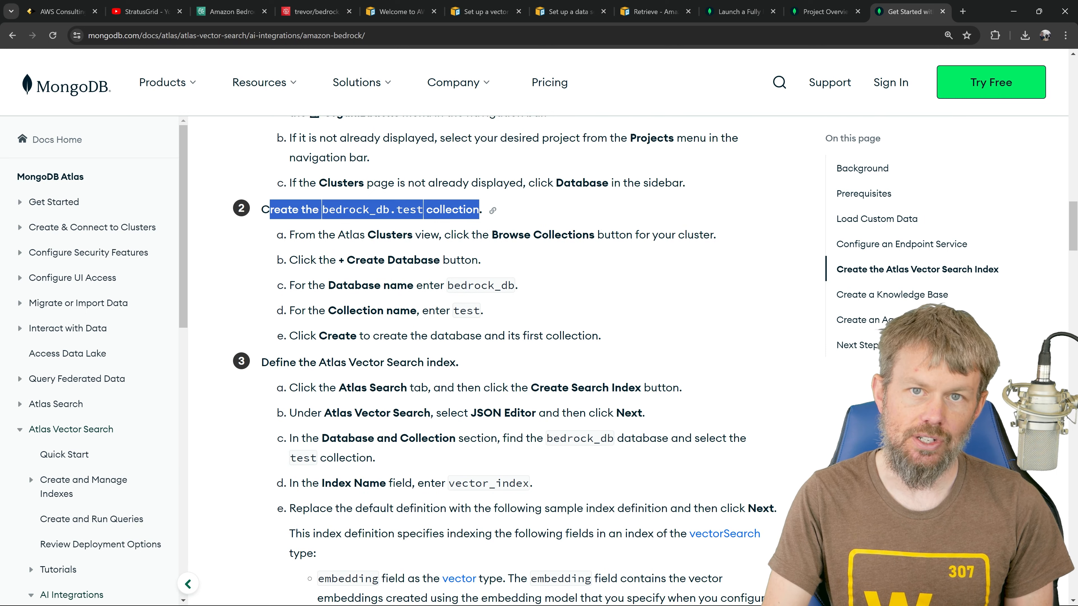
pyautogui.moveTo(270, 363); pyautogui.dragTo(458, 364)
pyautogui.click(459, 365)
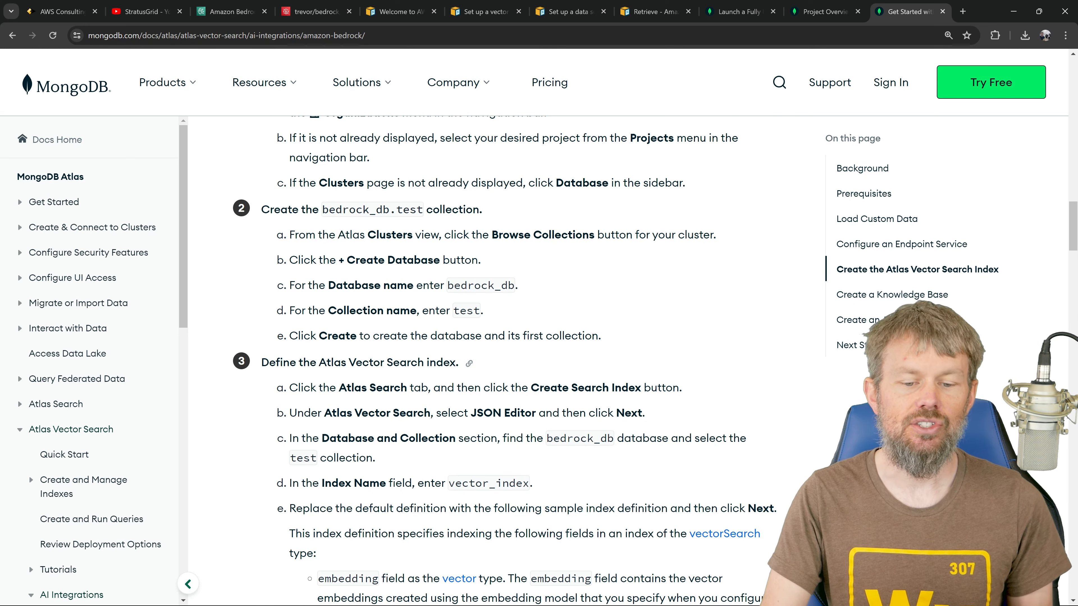
pyautogui.scroll(-4, 526, 361)
# Explore Cluster0's configuration and add-data options, then open the database deployments list.
pyautogui.hotkey('ctrl', 'shift', 'Tab')
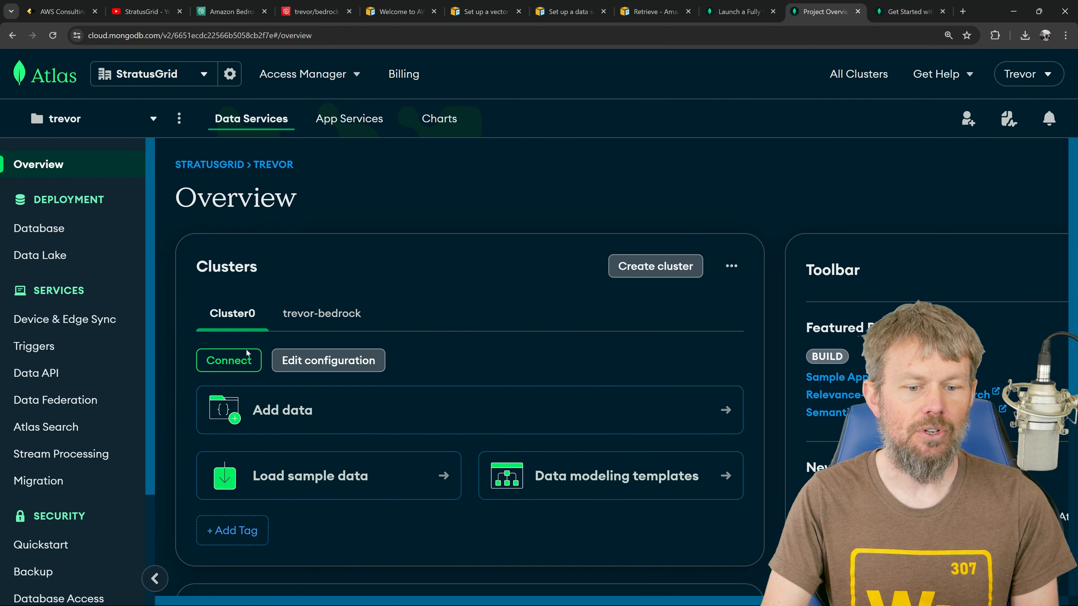
pyautogui.scroll(-5, 333, 409)
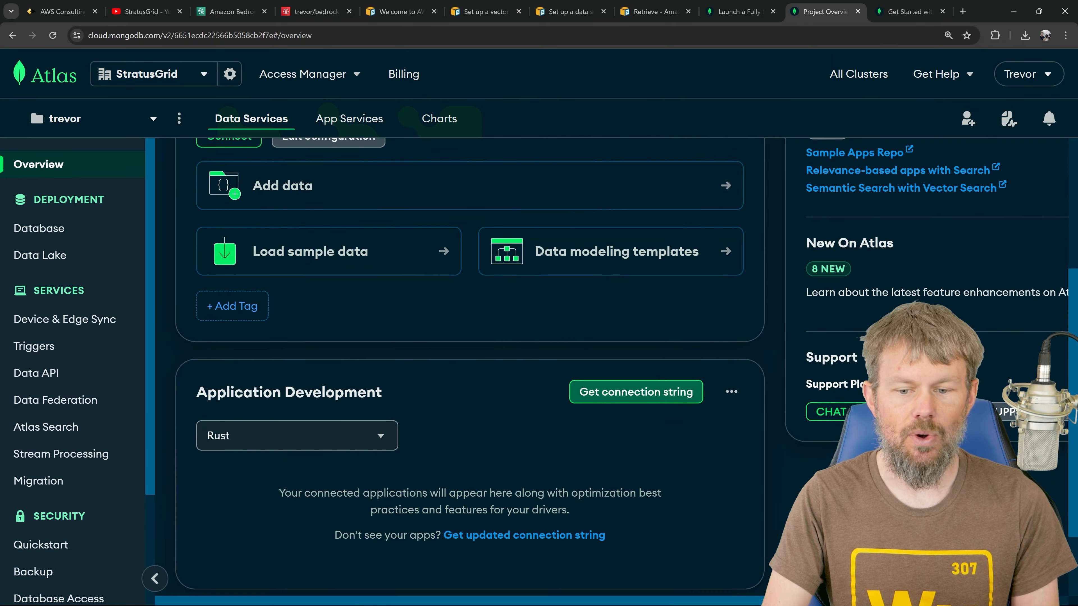
pyautogui.scroll(2, 333, 357)
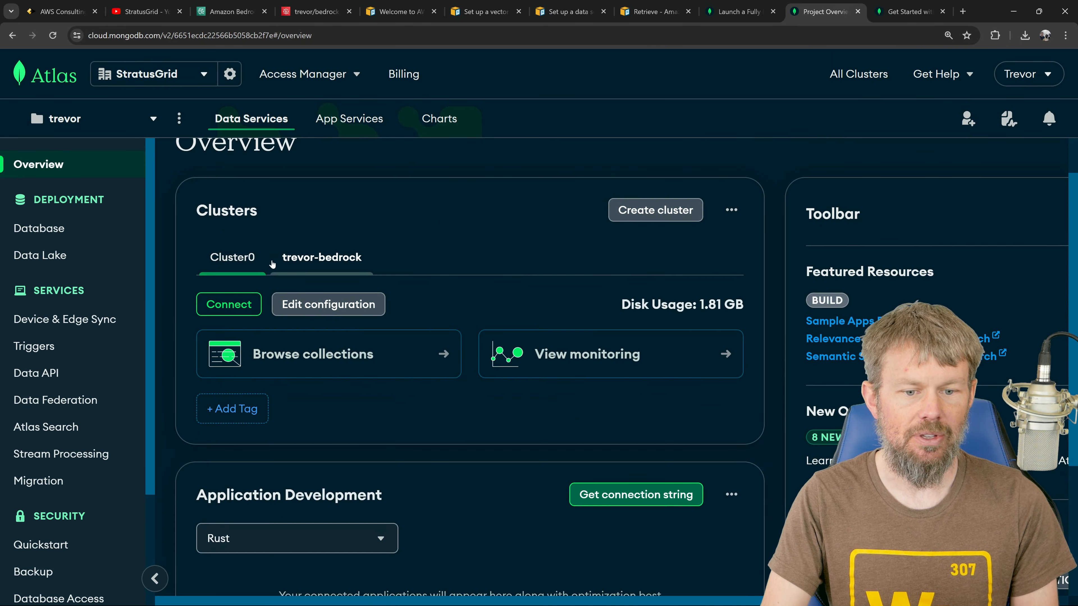
pyautogui.click(304, 304)
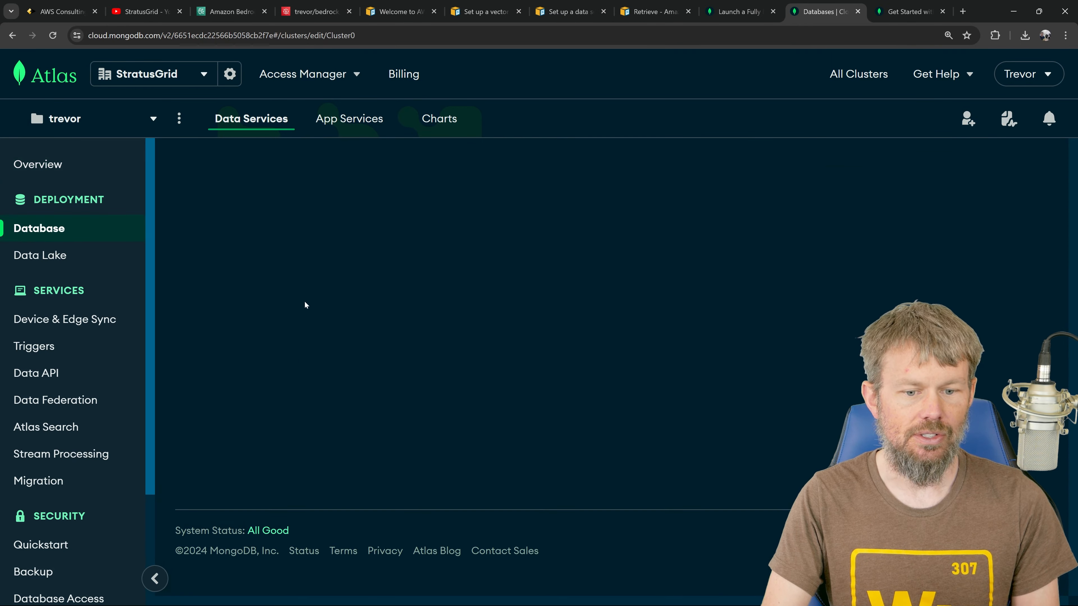
pyautogui.hotkey('alt', 'Left')
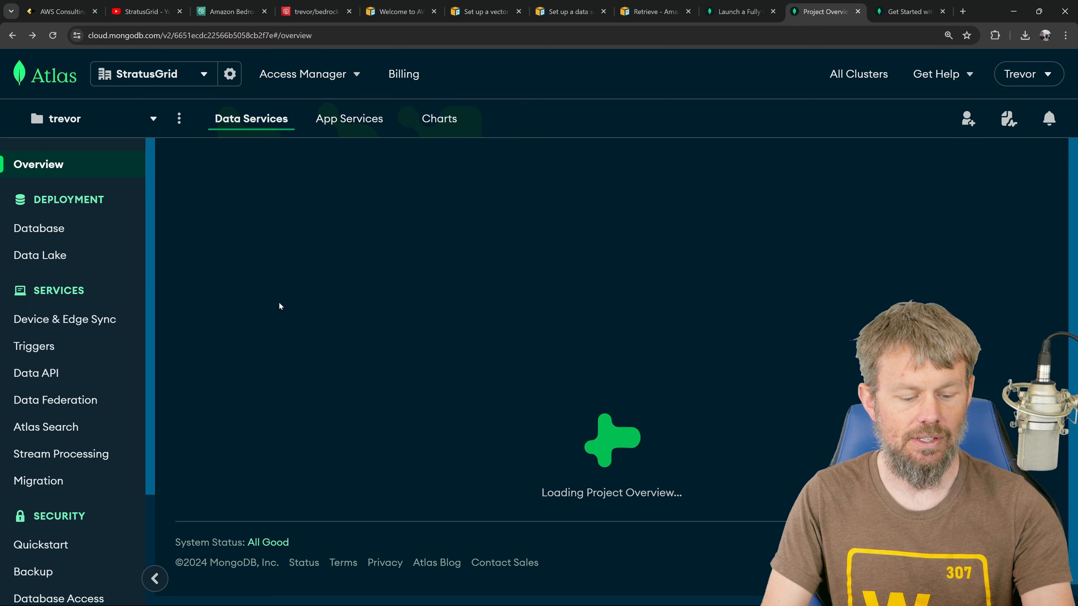
pyautogui.click(318, 412)
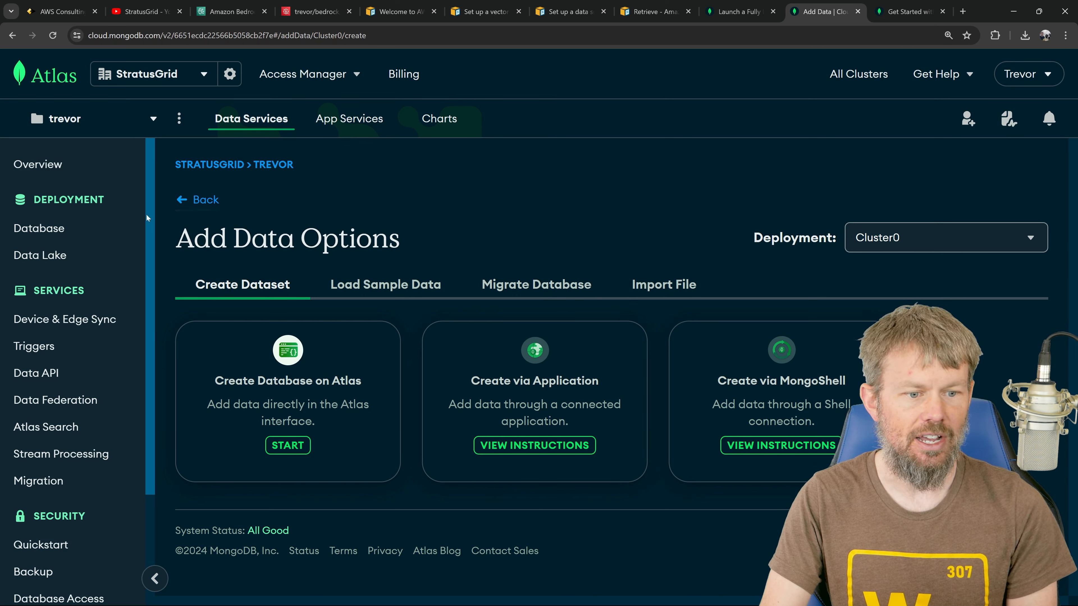
pyautogui.scroll(-2, 83, 381)
pyautogui.scroll(2, 83, 378)
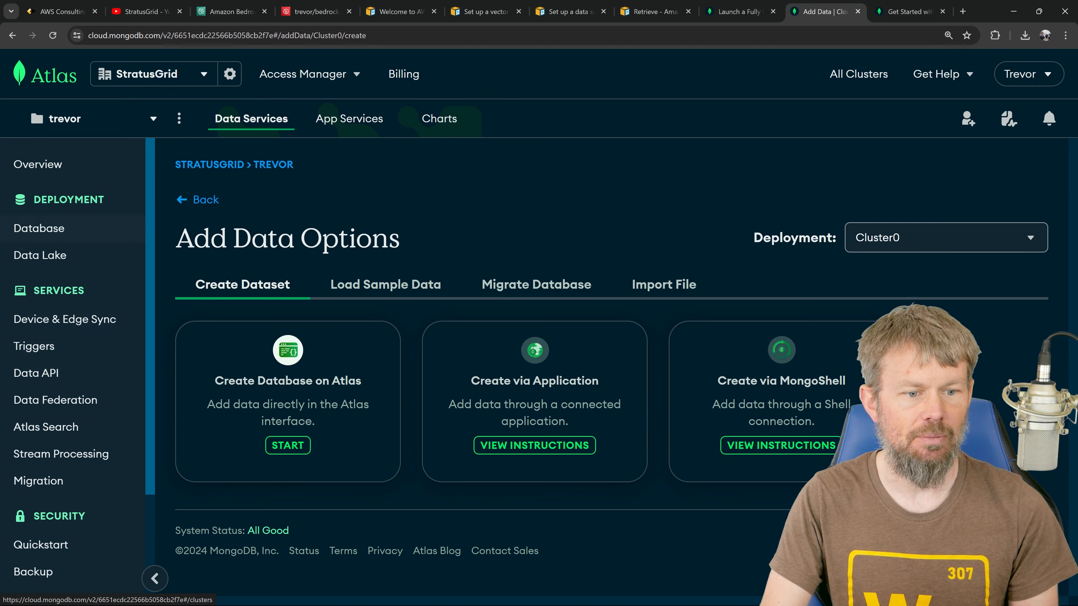
pyautogui.click(53, 167)
pyautogui.click(64, 228)
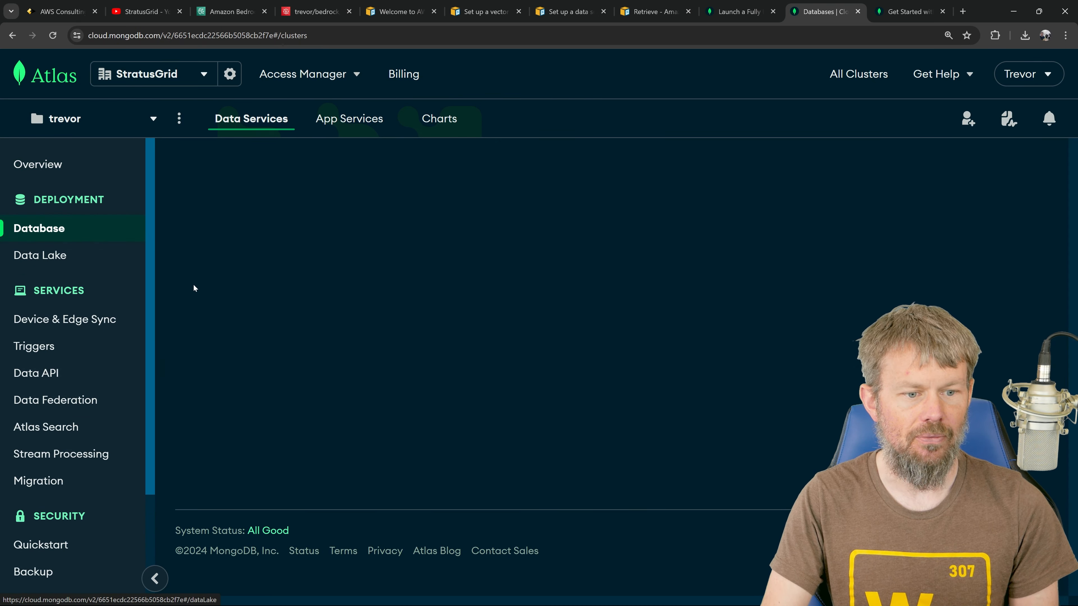
# Check the docs' step 2a collection-browsing instruction and return to the Atlas clusters page.
pyautogui.hotkey('ctrl', 'Tab')
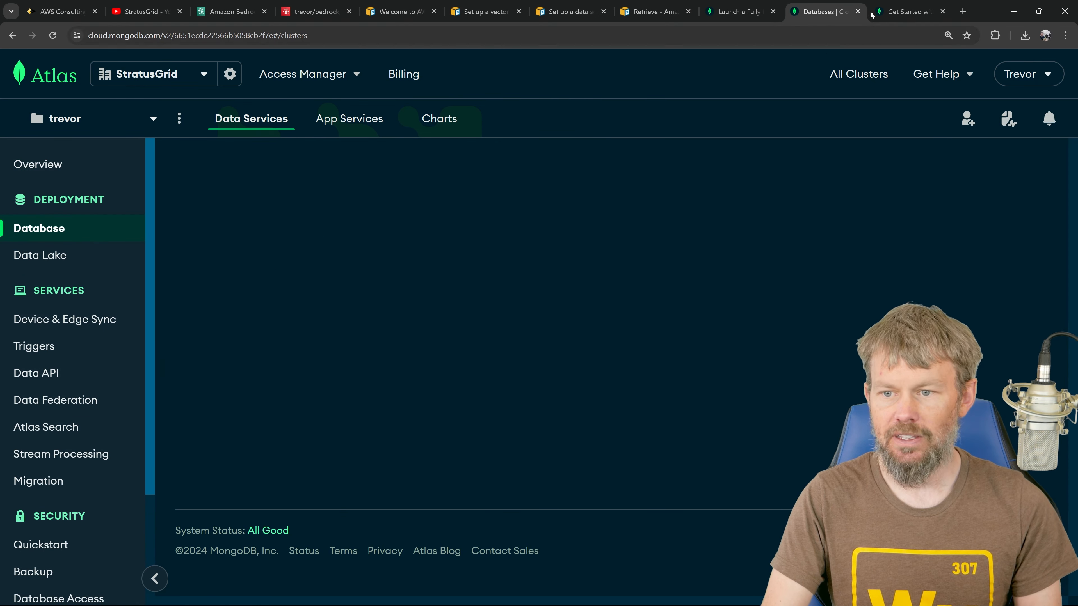
pyautogui.scroll(4, 418, 264)
pyautogui.scroll(-1, 416, 278)
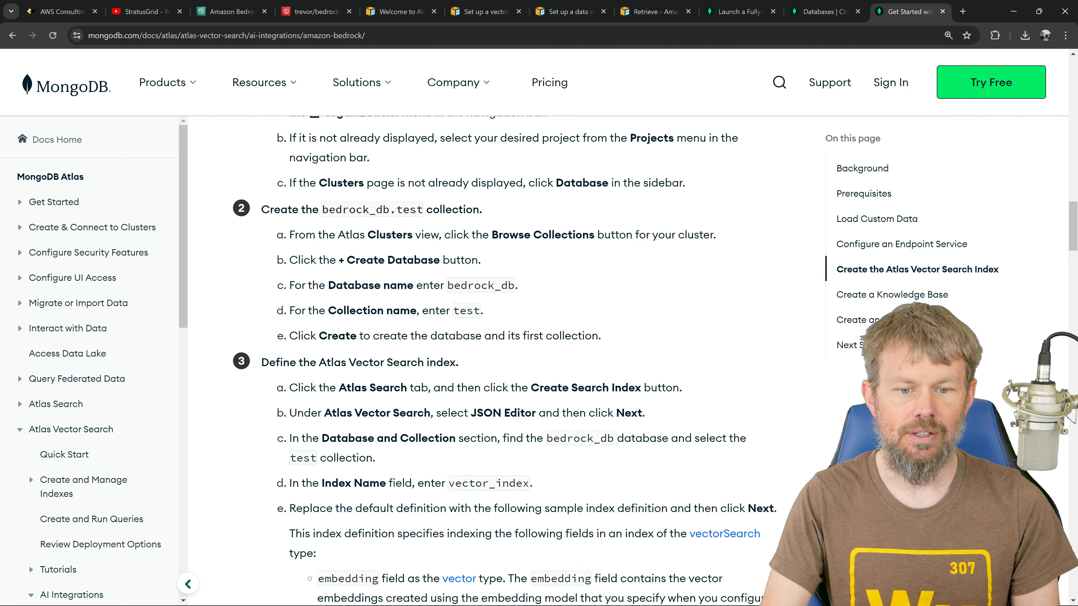
pyautogui.moveTo(345, 235); pyautogui.dragTo(589, 234)
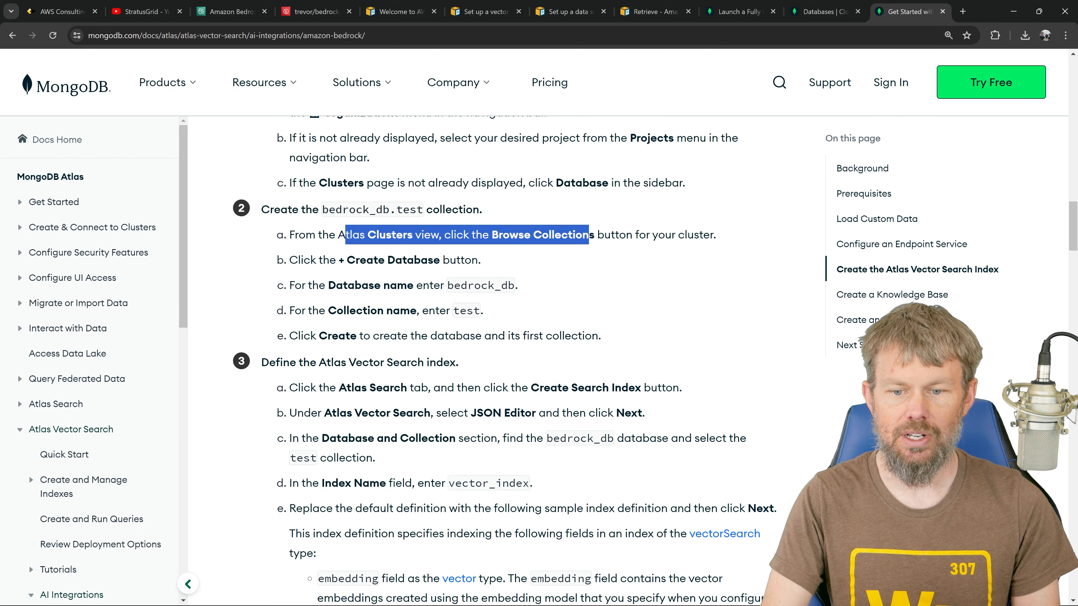
pyautogui.click(492, 211)
pyautogui.click(824, 12)
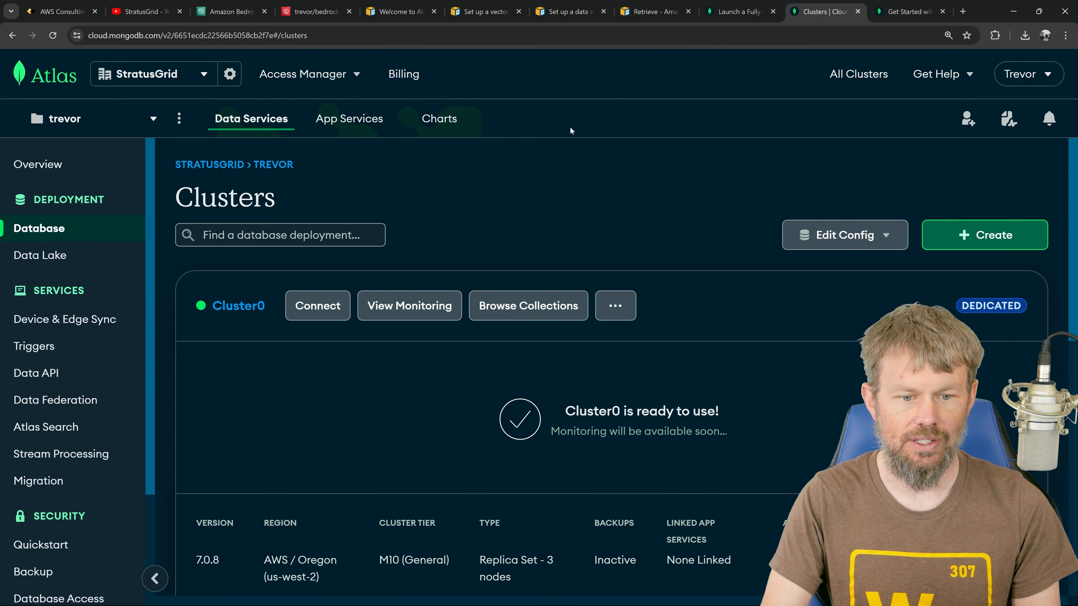
# Browse Cluster0's collections and create database bedrock_db with collection bedrock.
pyautogui.click(528, 305)
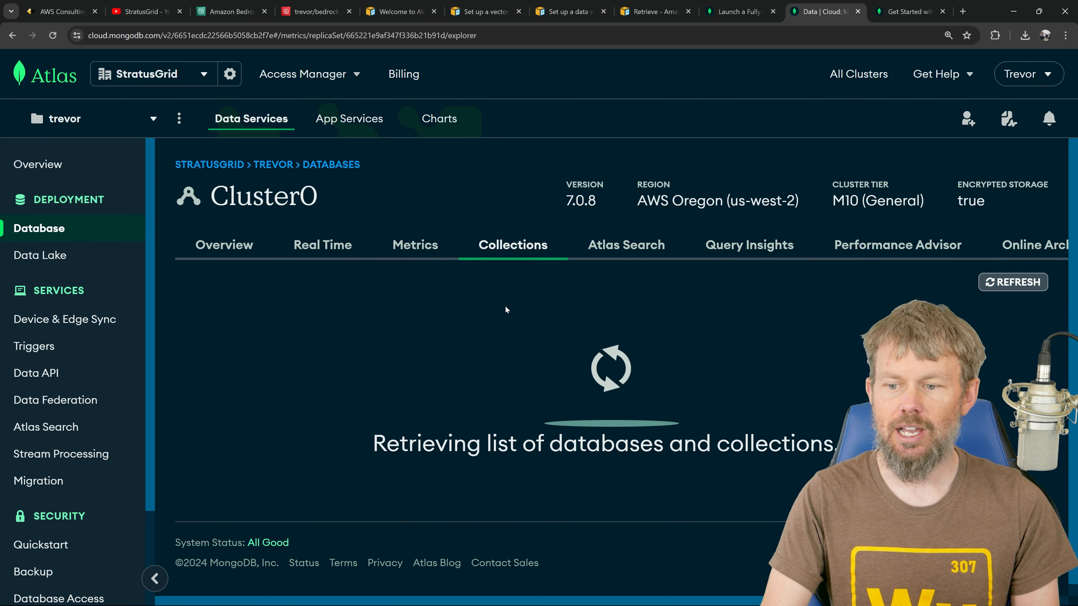
pyautogui.scroll(-5, 425, 366)
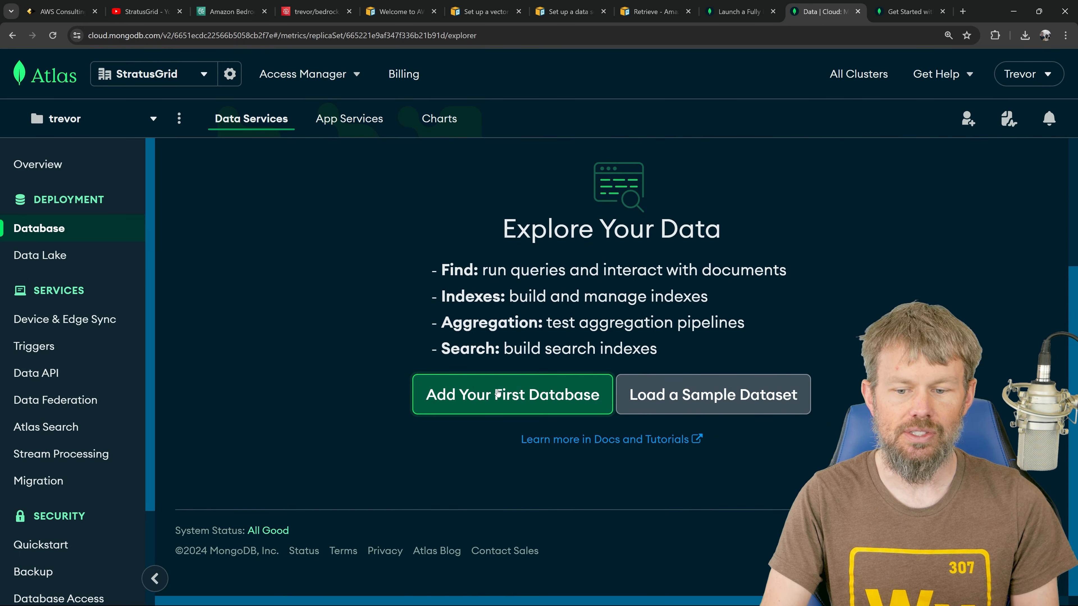
pyautogui.click(498, 393)
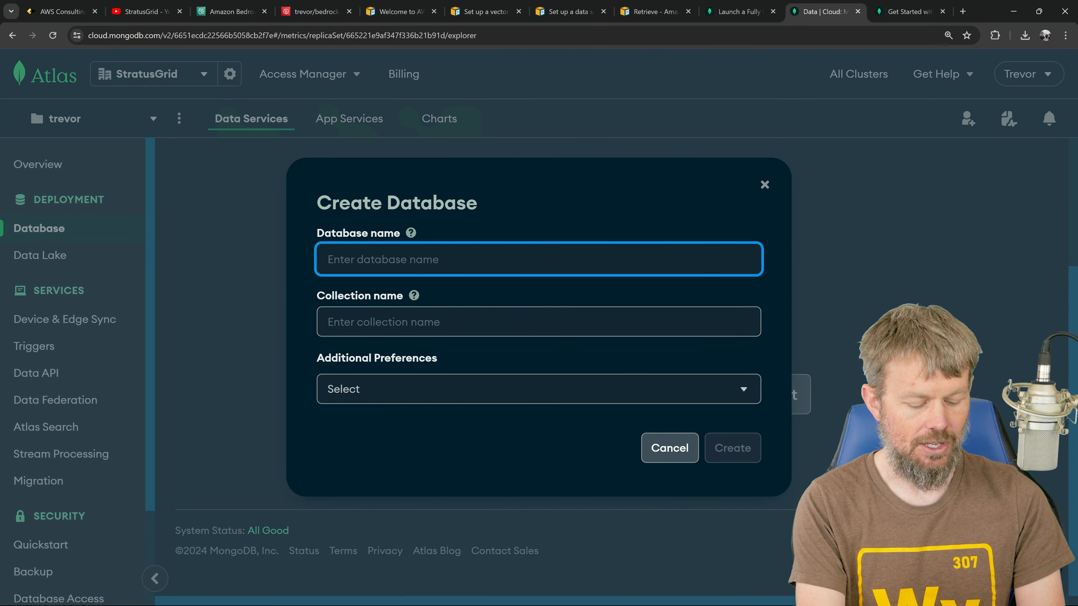
pyautogui.write('bedrock_db')
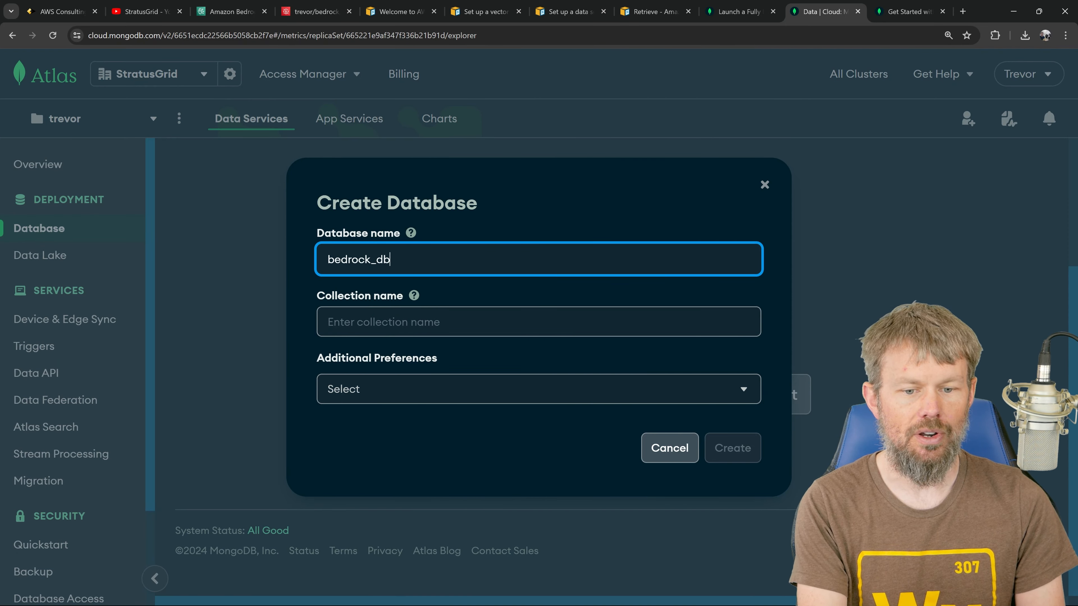
pyautogui.press('Tab')
pyautogui.press('Tab')
pyautogui.write('bedrock')
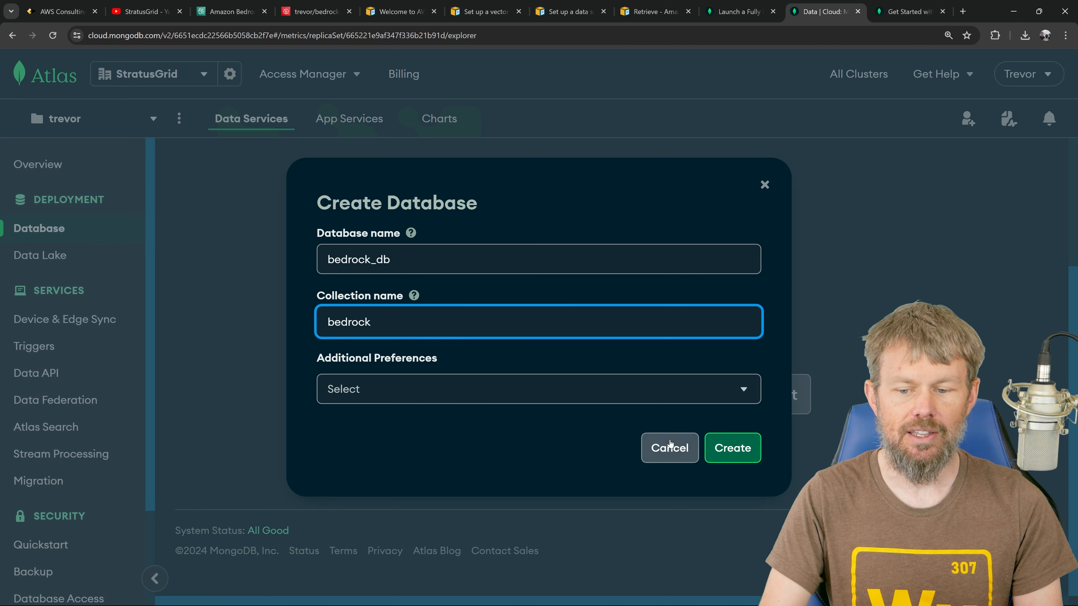
pyautogui.click(723, 446)
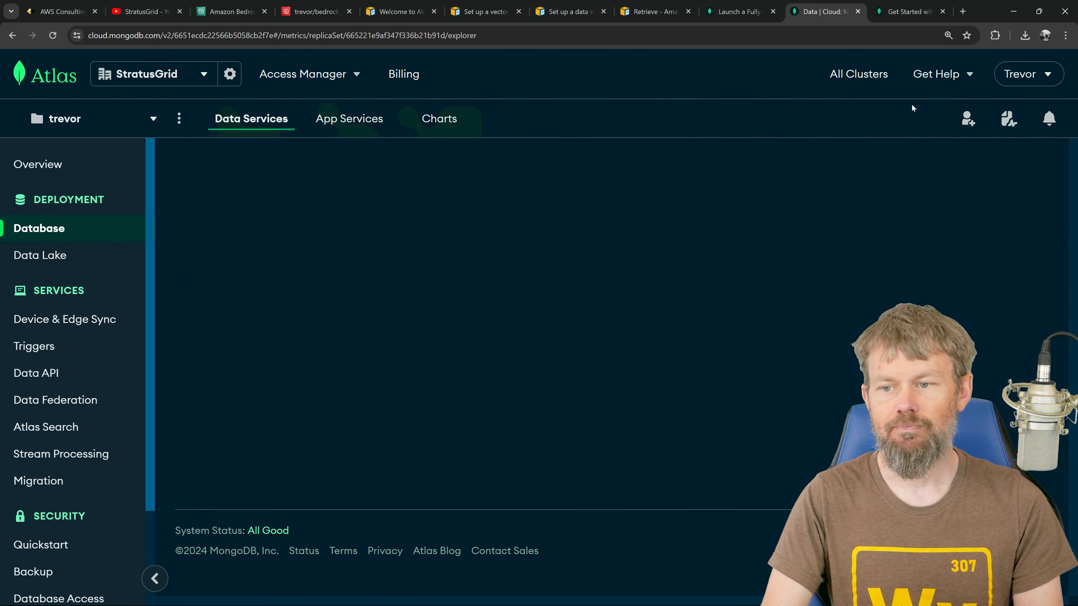
# Review the docs' bedrock_db and Atlas Vector Search index steps, then return to Atlas.
pyautogui.click(910, 5)
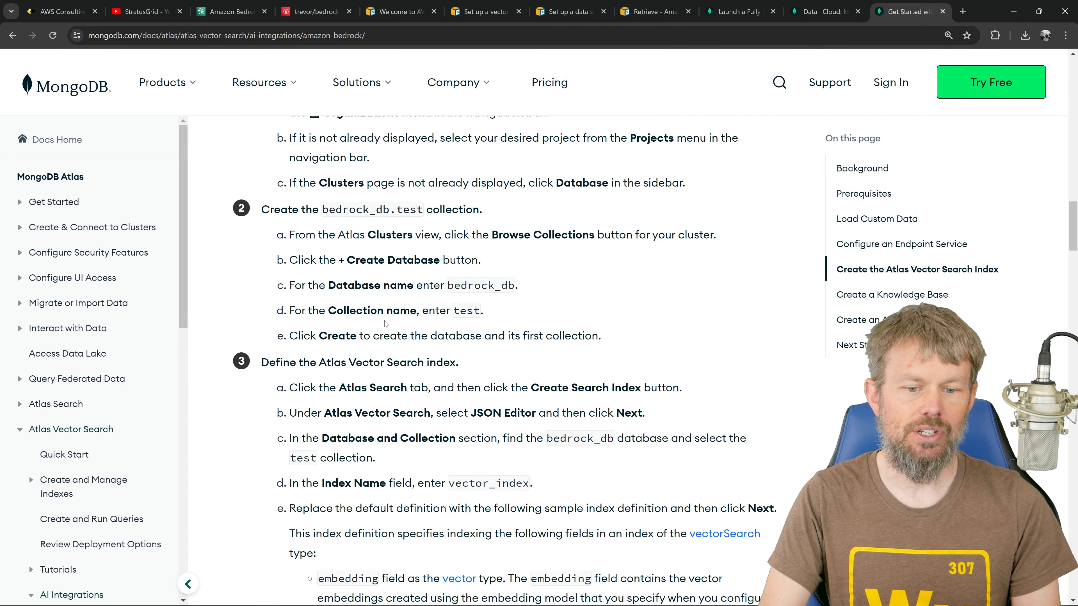
pyautogui.moveTo(444, 286); pyautogui.dragTo(509, 287)
pyautogui.click(510, 288)
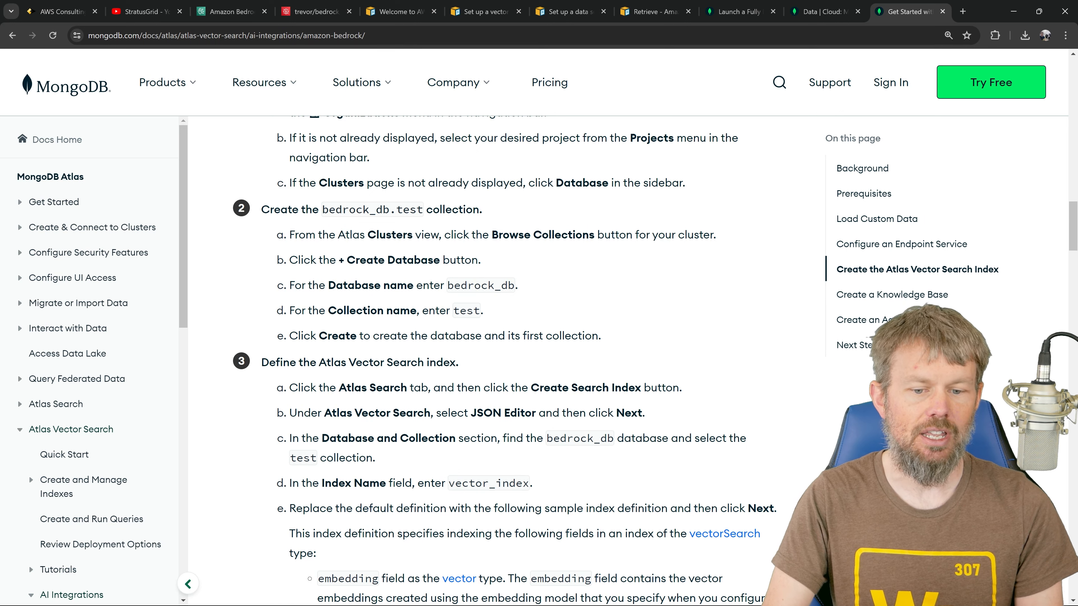
pyautogui.scroll(-4, 510, 361)
pyautogui.moveTo(308, 194); pyautogui.dragTo(429, 194)
pyautogui.click(440, 258)
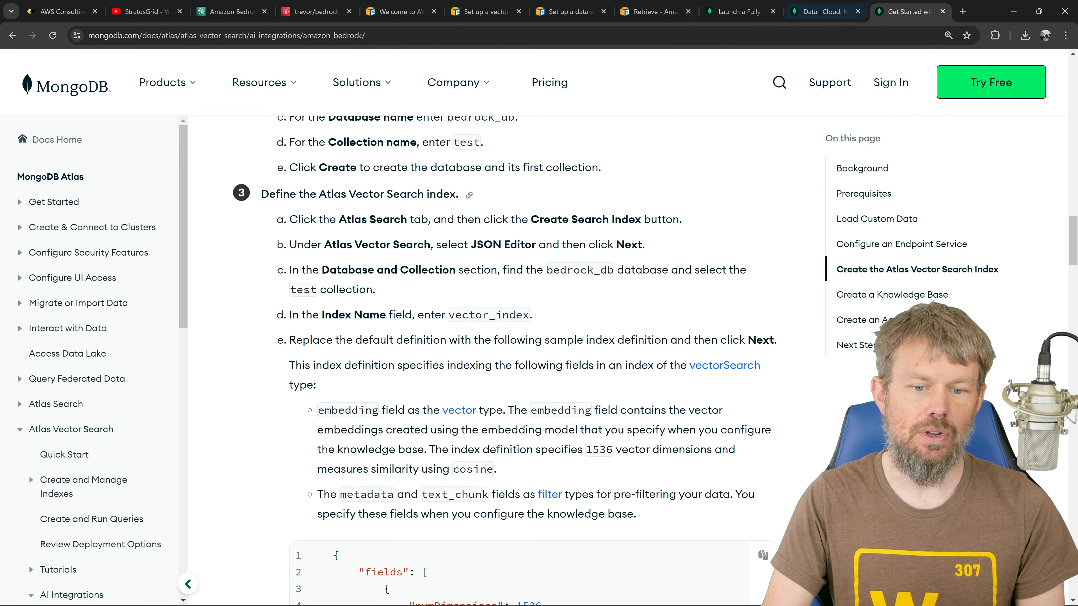
pyautogui.moveTo(323, 245); pyautogui.dragTo(407, 245)
pyautogui.click(414, 242)
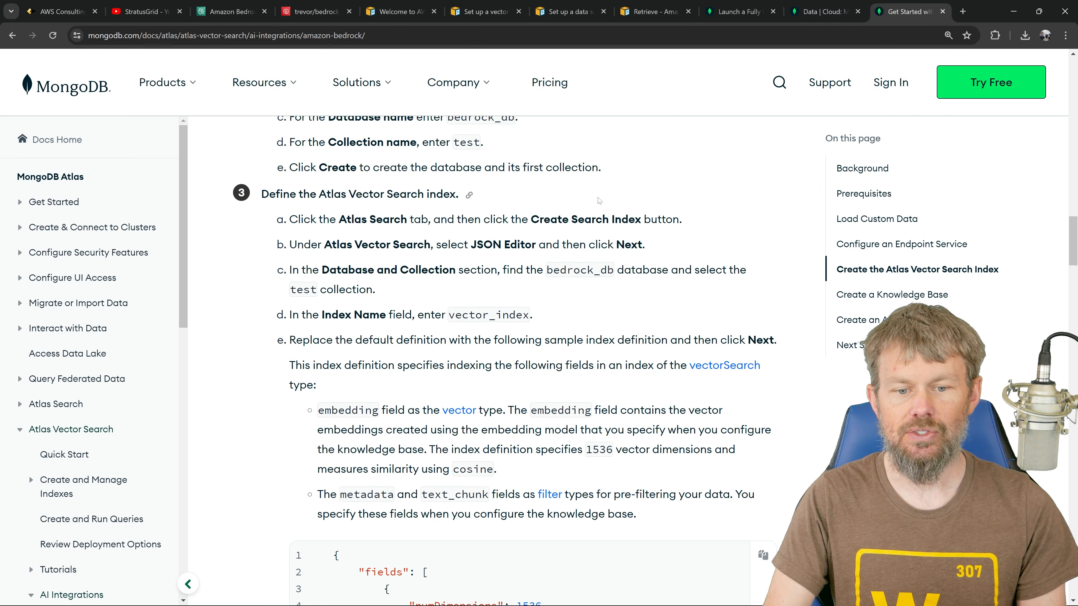
pyautogui.click(821, 11)
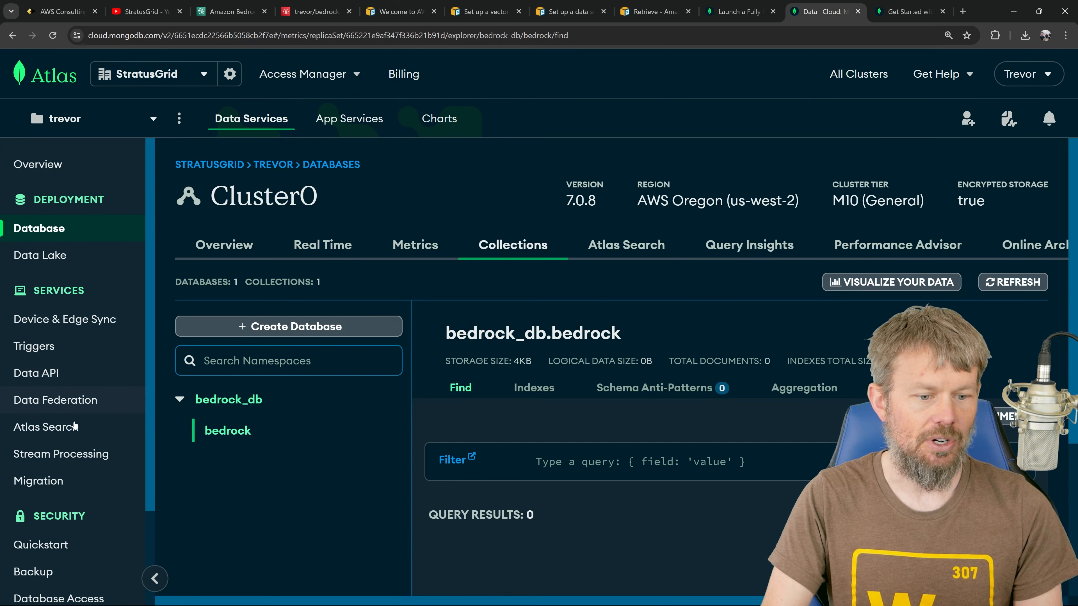
# Open Atlas Search for Cluster0 and note the vector_index name from the docs.
pyautogui.click(71, 429)
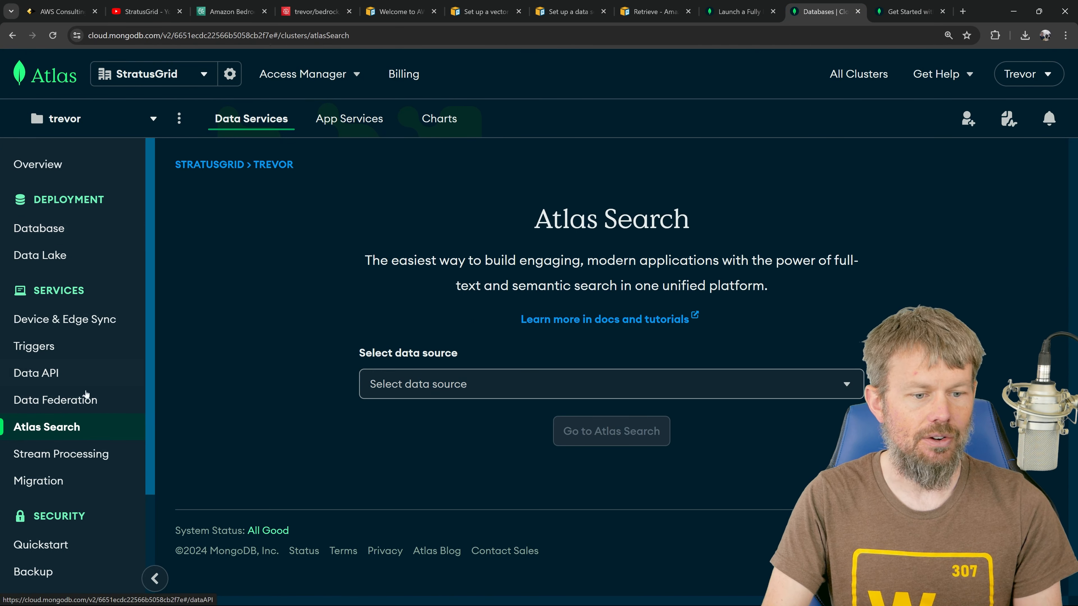
pyautogui.click(425, 394)
pyautogui.click(427, 433)
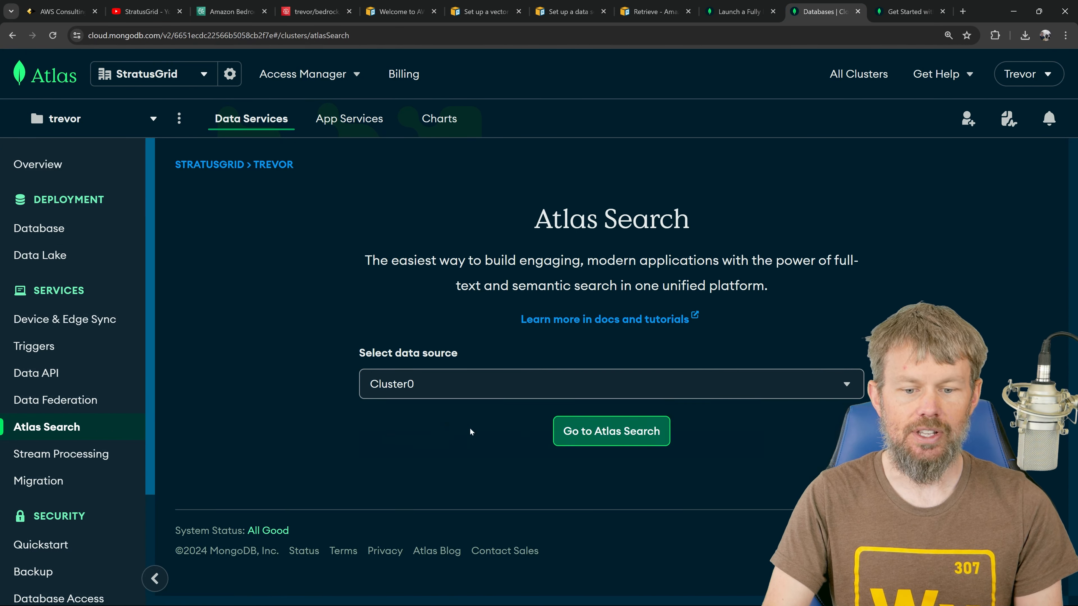
pyautogui.click(599, 433)
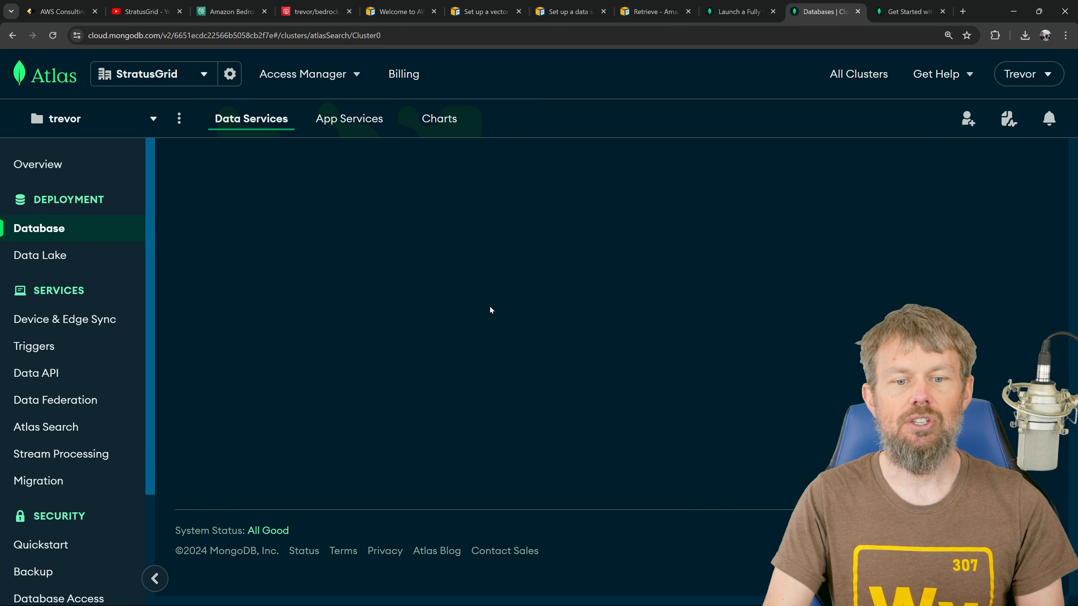
pyautogui.click(906, 11)
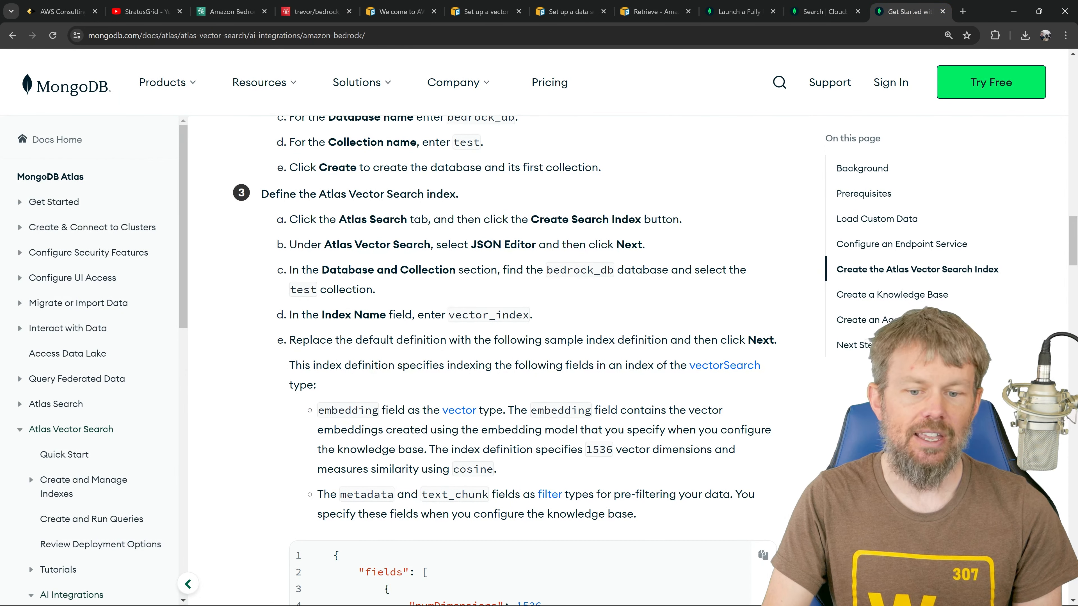
pyautogui.doubleClick(488, 315)
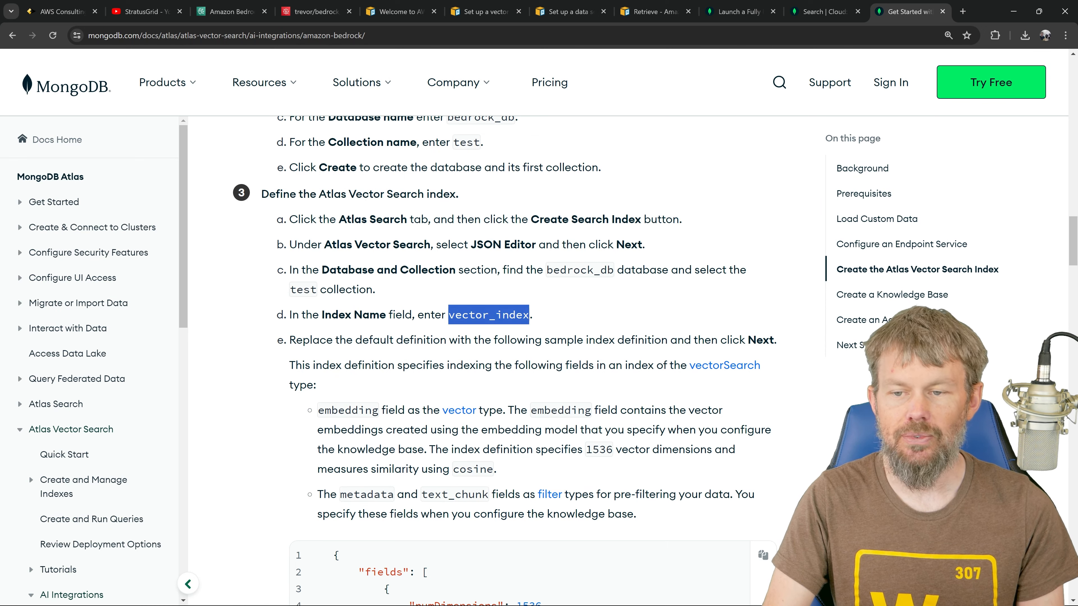
pyautogui.click(823, 12)
# Create a new search index with the JSON Editor, named vector_index.
pyautogui.scroll(-3, 489, 416)
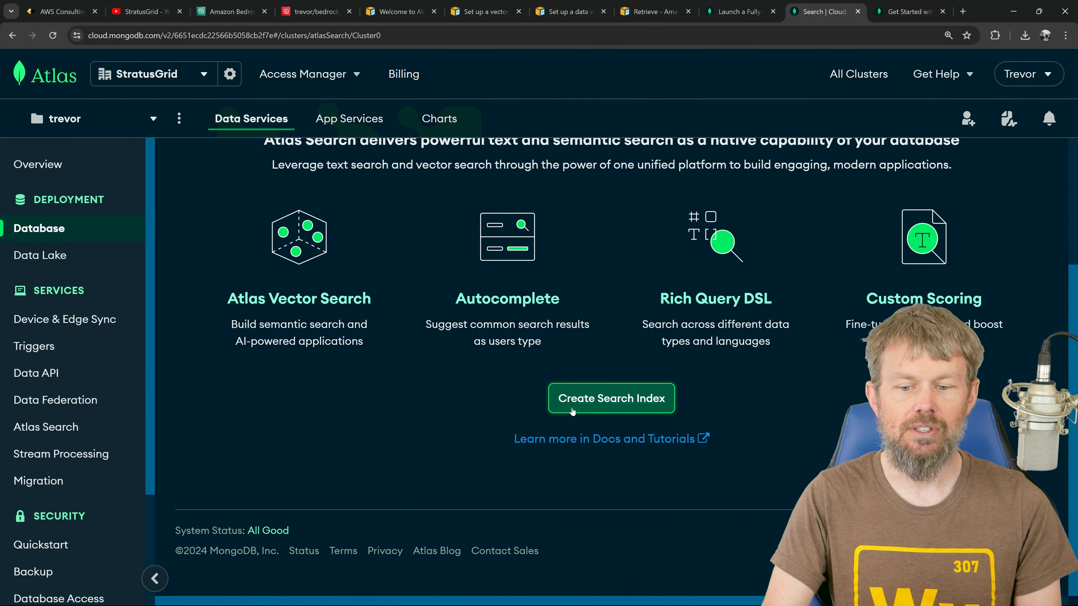
pyautogui.click(590, 401)
pyautogui.scroll(-2, 599, 374)
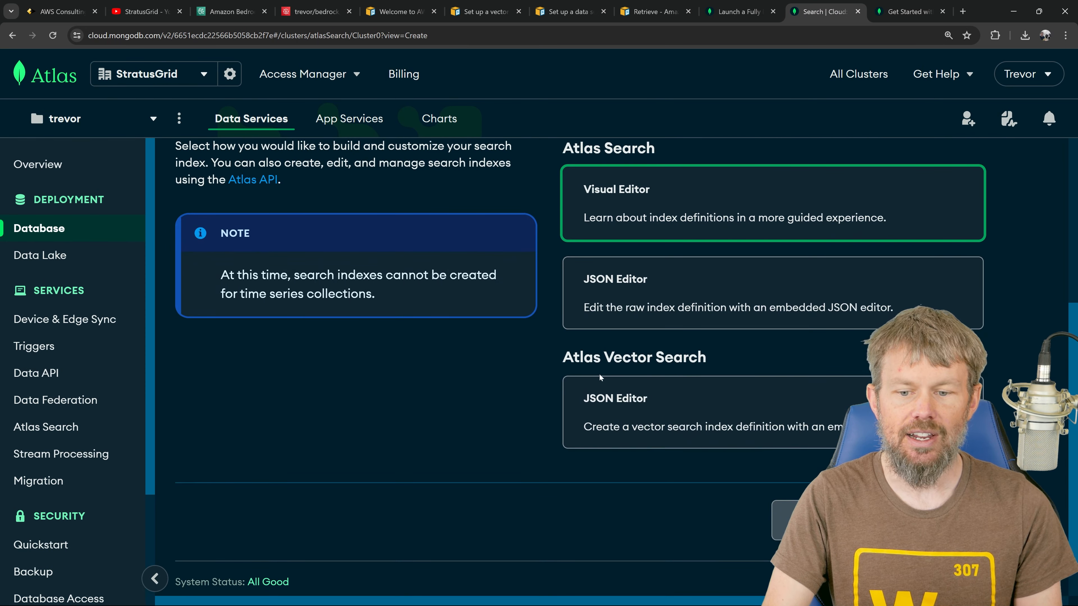
pyautogui.click(627, 293)
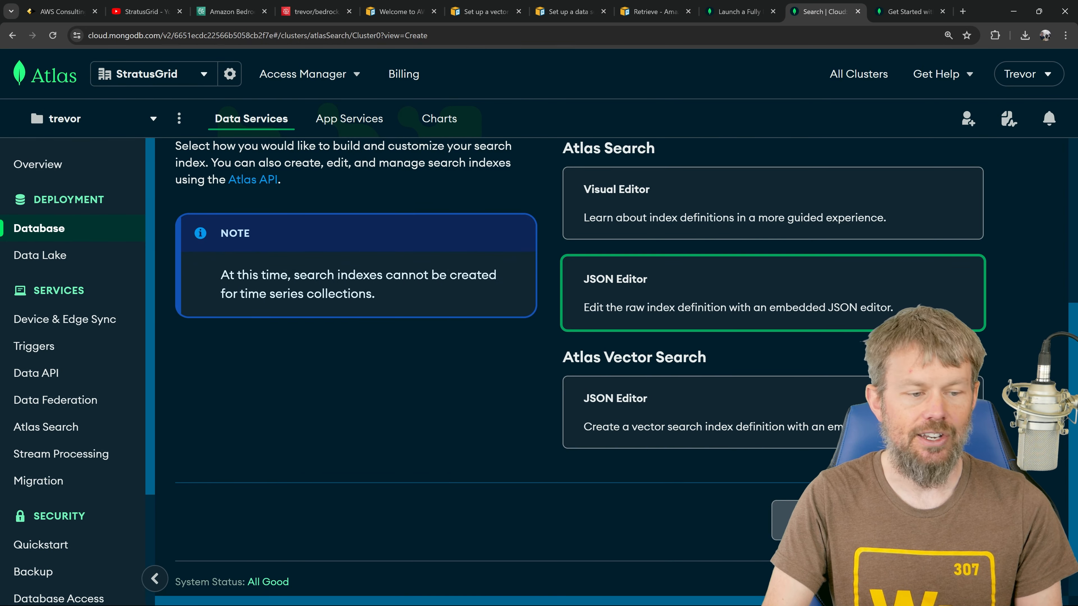
pyautogui.click(914, 524)
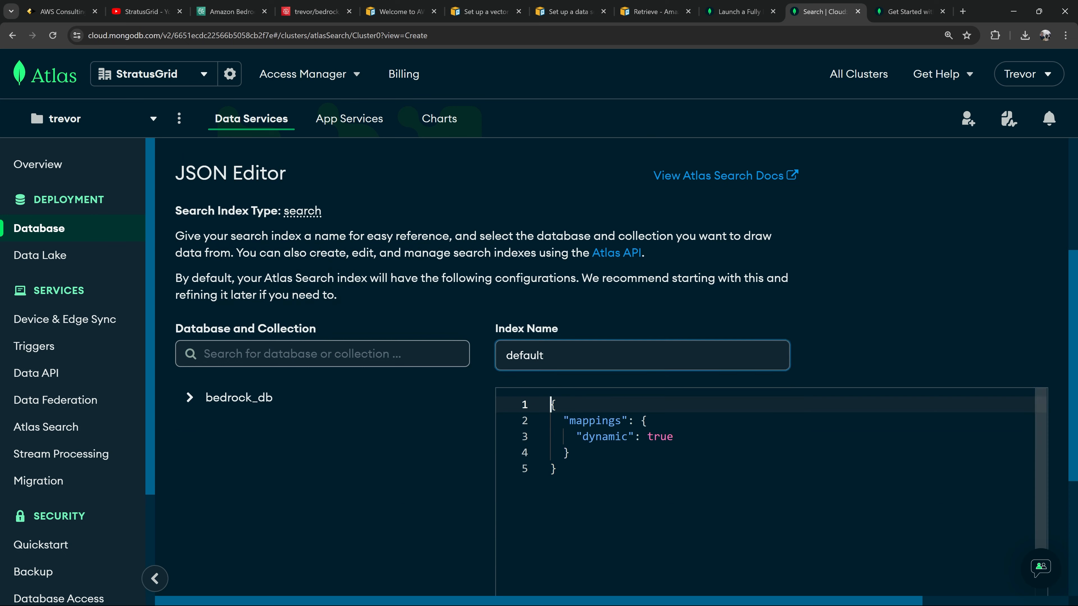
pyautogui.doubleClick(524, 356)
pyautogui.write('vector_index')
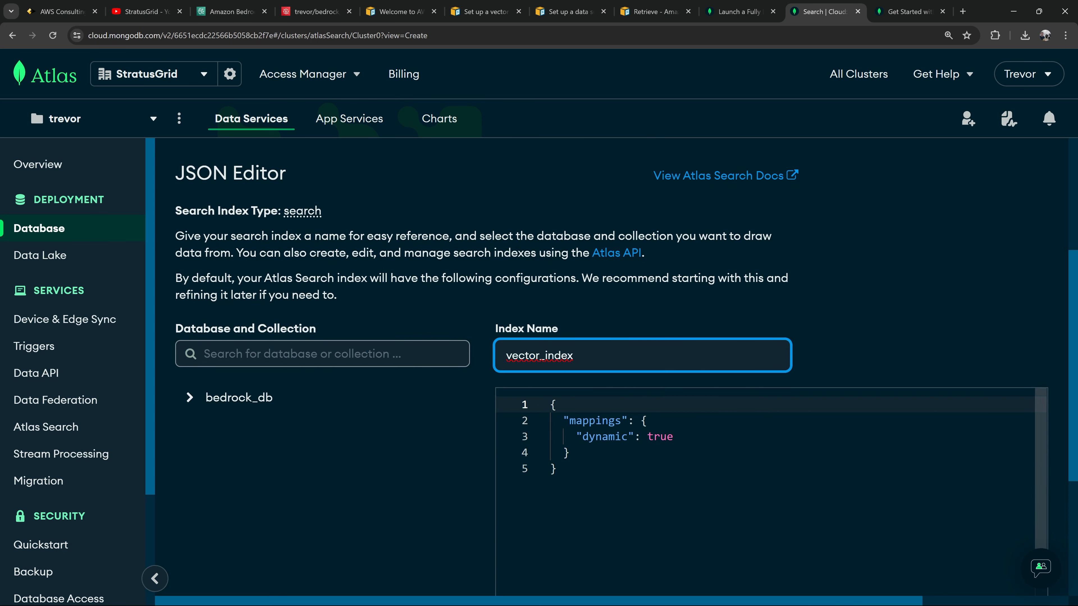
# Copy the sample vector index definition from the docs and select the default definition in the editor.
pyautogui.click(908, 11)
pyautogui.scroll(-1, 596, 366)
pyautogui.scroll(-5, 597, 366)
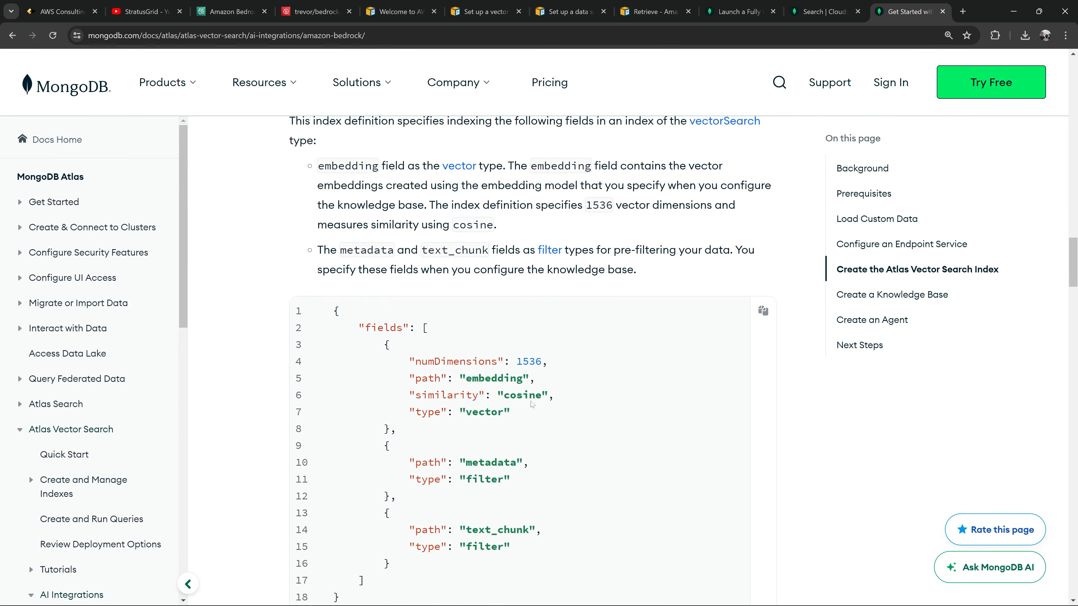
pyautogui.click(763, 275)
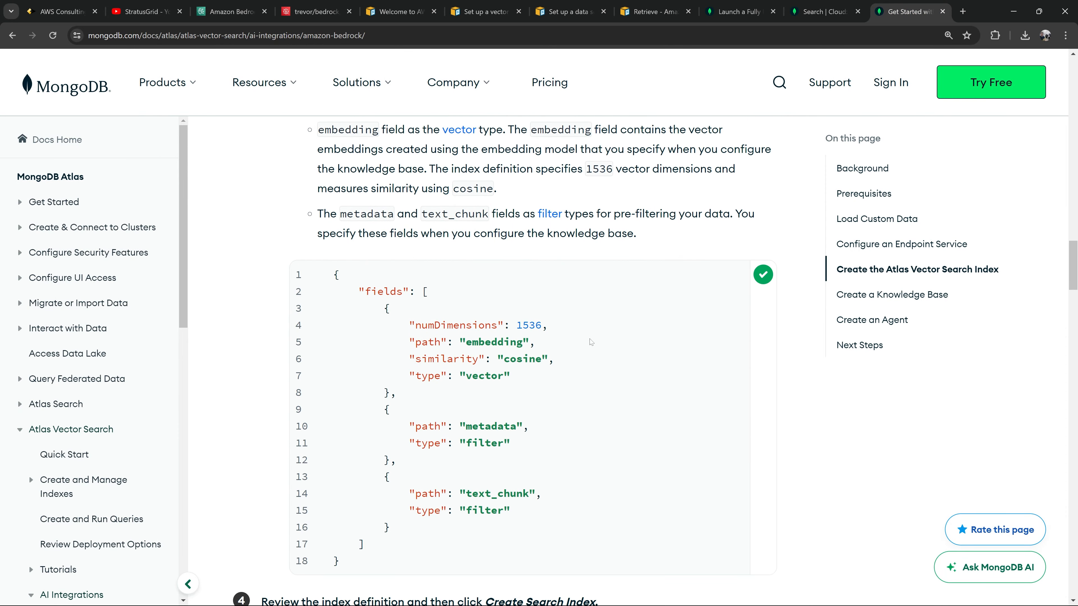
pyautogui.hotkey('ctrl', 'shift', 'Tab')
pyautogui.click(638, 390)
pyautogui.hotkey('ctrl', 'a')
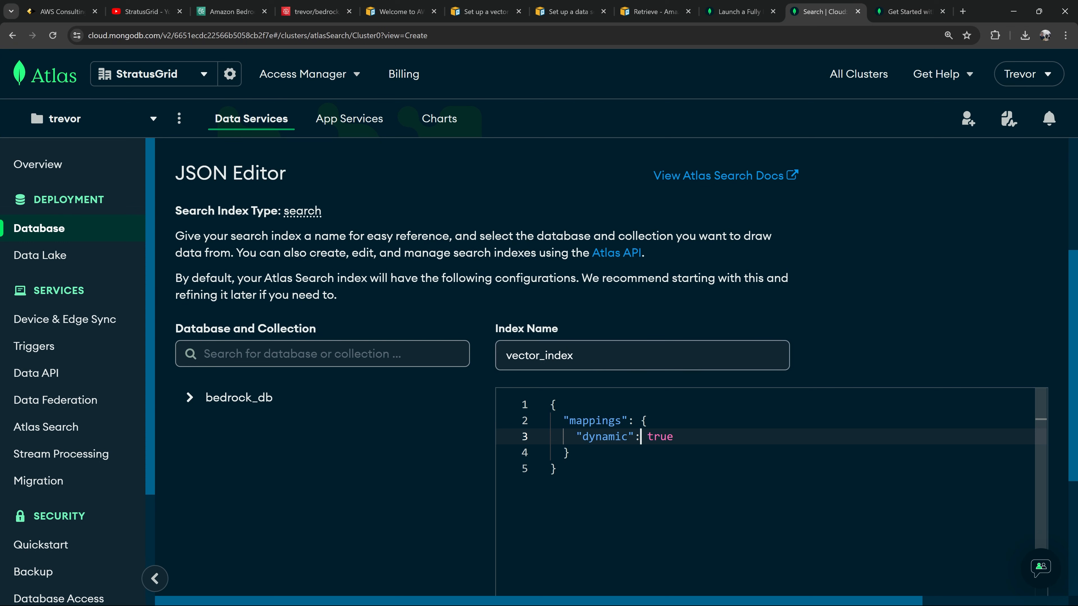
# Paste the index definition and select the bedrock_db.bedrock collection.
pyautogui.hotkey('ctrl', 'v')
pyautogui.scroll(-4, 455, 421)
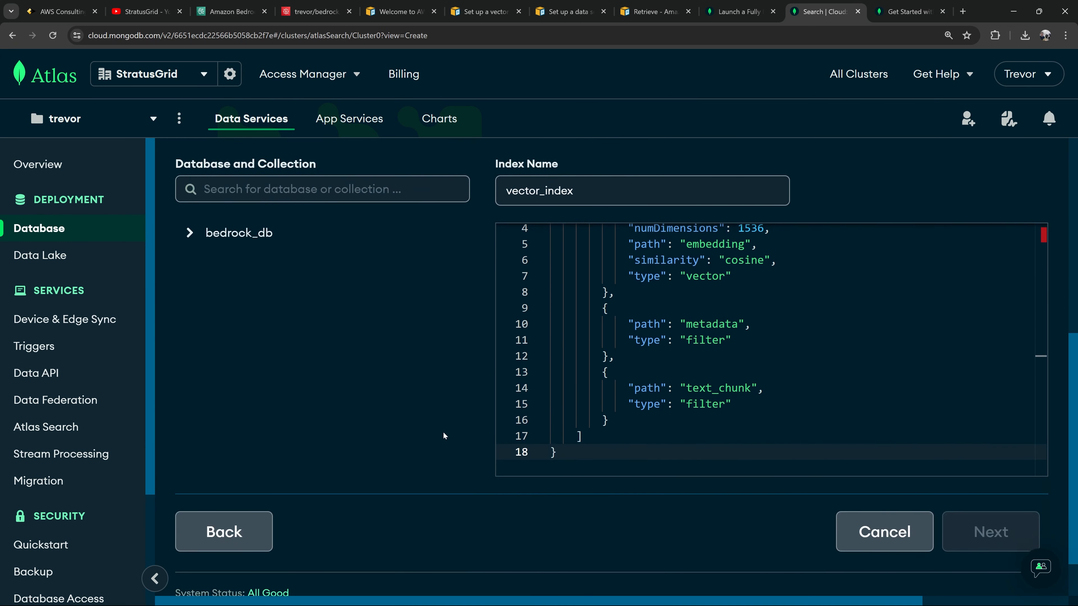
pyautogui.click(194, 229)
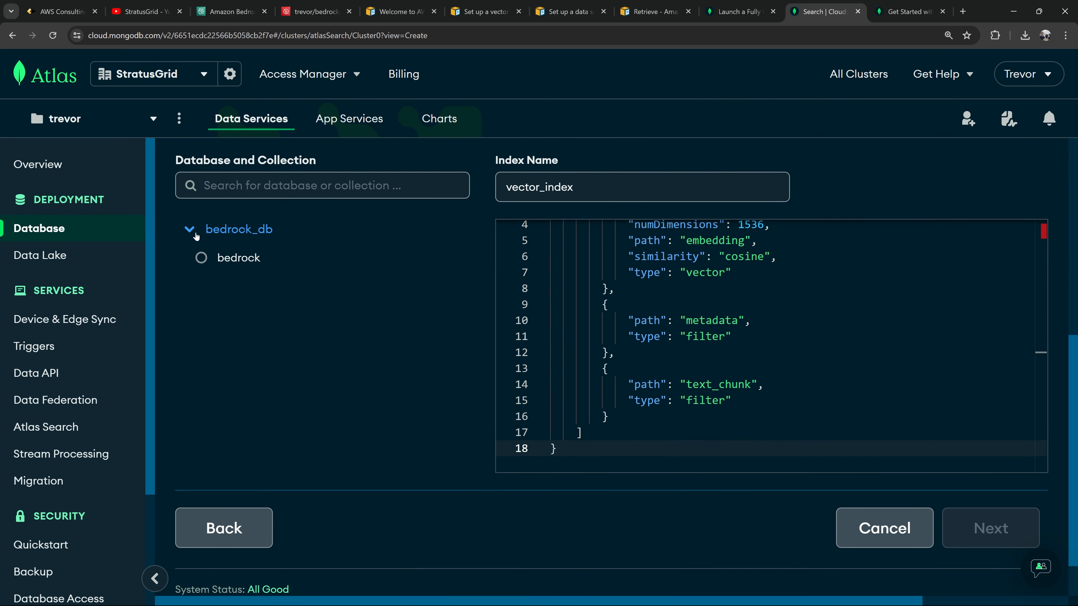
pyautogui.click(220, 260)
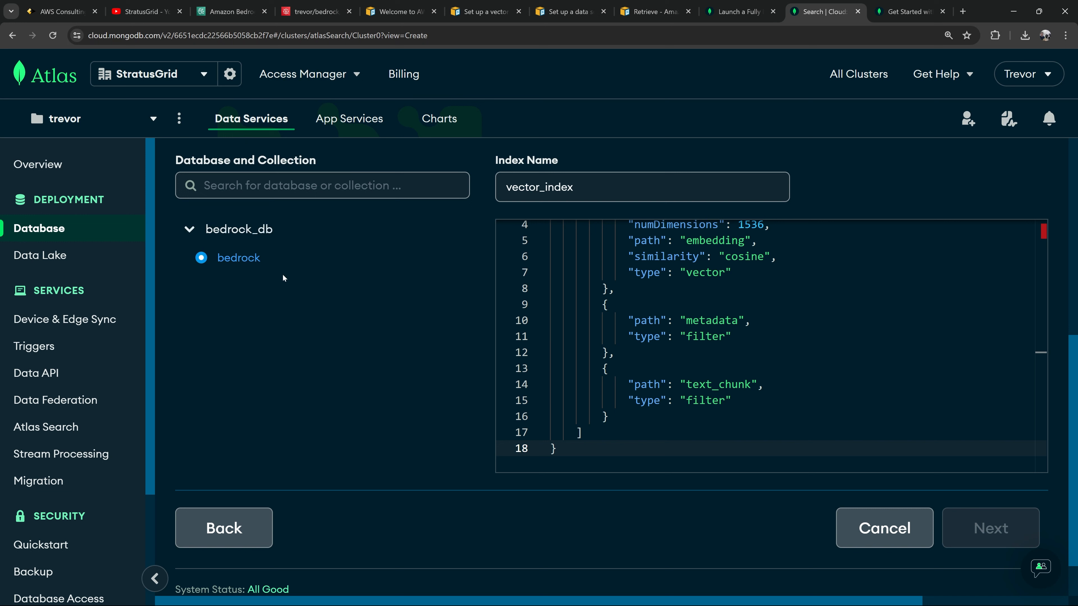
pyautogui.scroll(2, 764, 347)
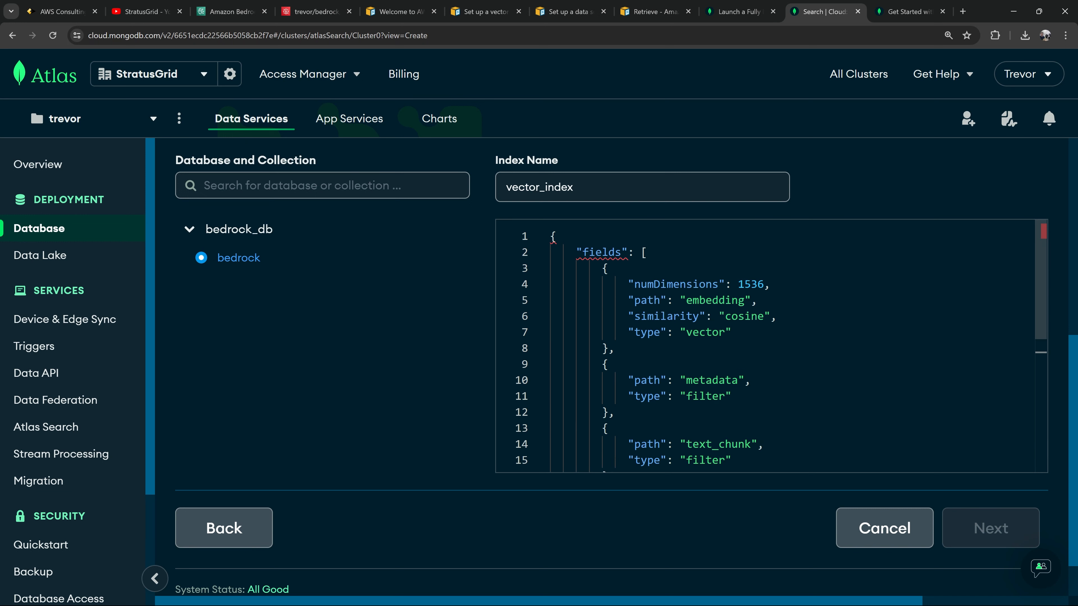
pyautogui.moveTo(601, 253)
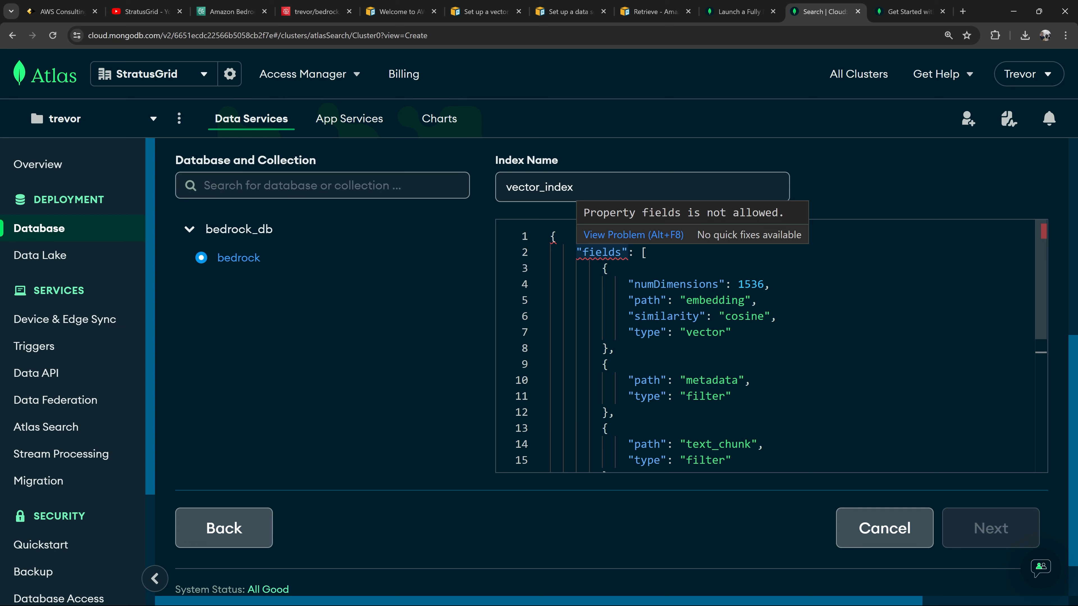
# Switch to the Vector Search JSON editor and replace its placeholder with the copied vector_index definition.
pyautogui.click(229, 528)
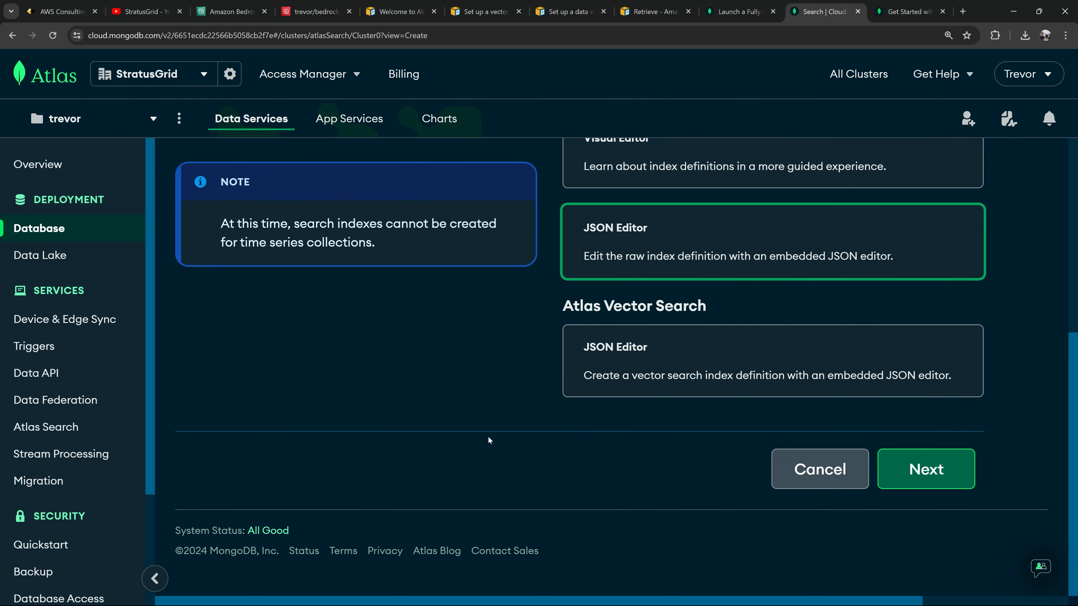
pyautogui.scroll(1, 610, 415)
pyautogui.click(624, 403)
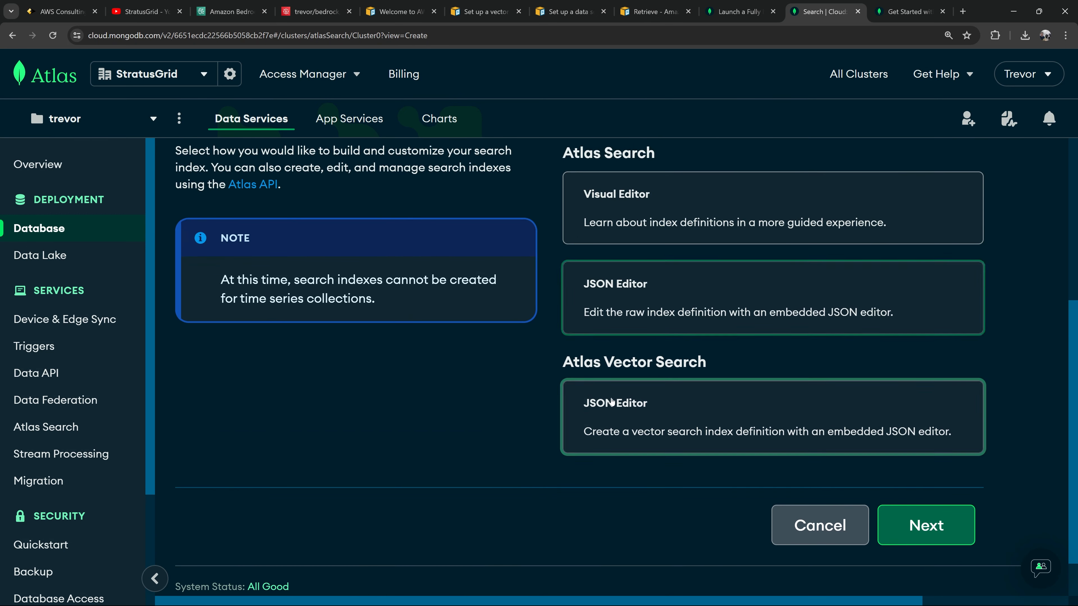
pyautogui.click(916, 527)
pyautogui.scroll(-2, 738, 518)
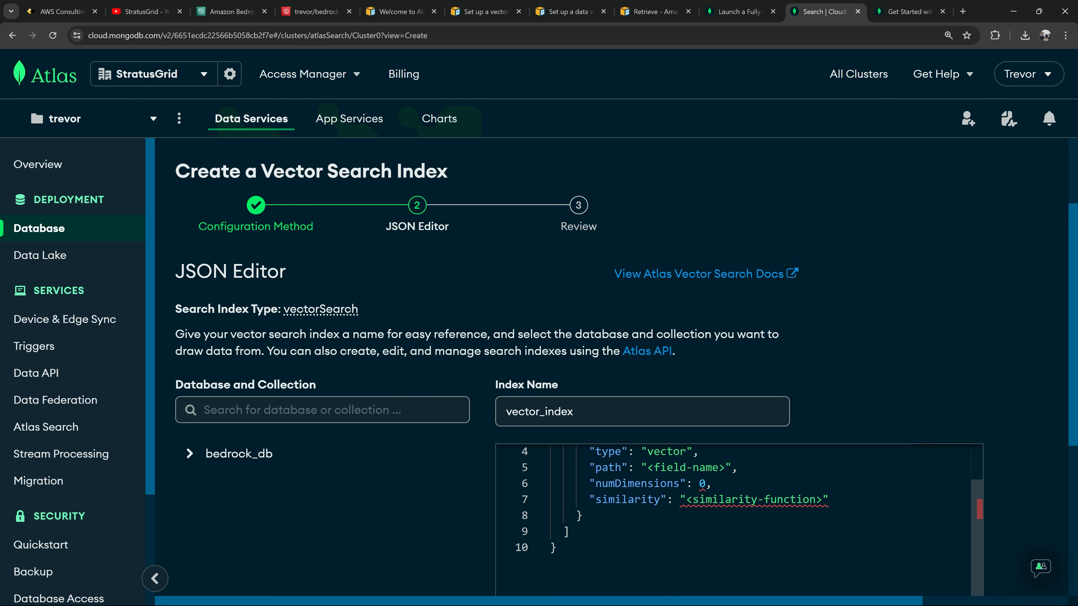
pyautogui.hotkey('ctrl', 'a')
pyautogui.hotkey('ctrl', 'v')
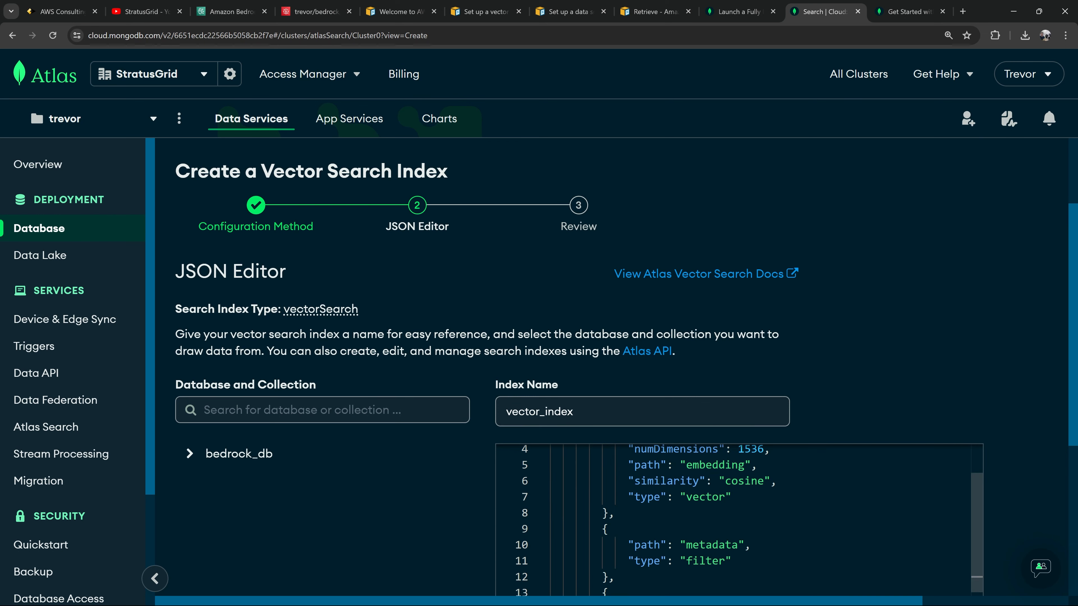
pyautogui.scroll(2, 738, 518)
pyautogui.scroll(-5, 389, 472)
# Target bedrock_db.bedrock and create the vector_index search index.
pyautogui.click(190, 229)
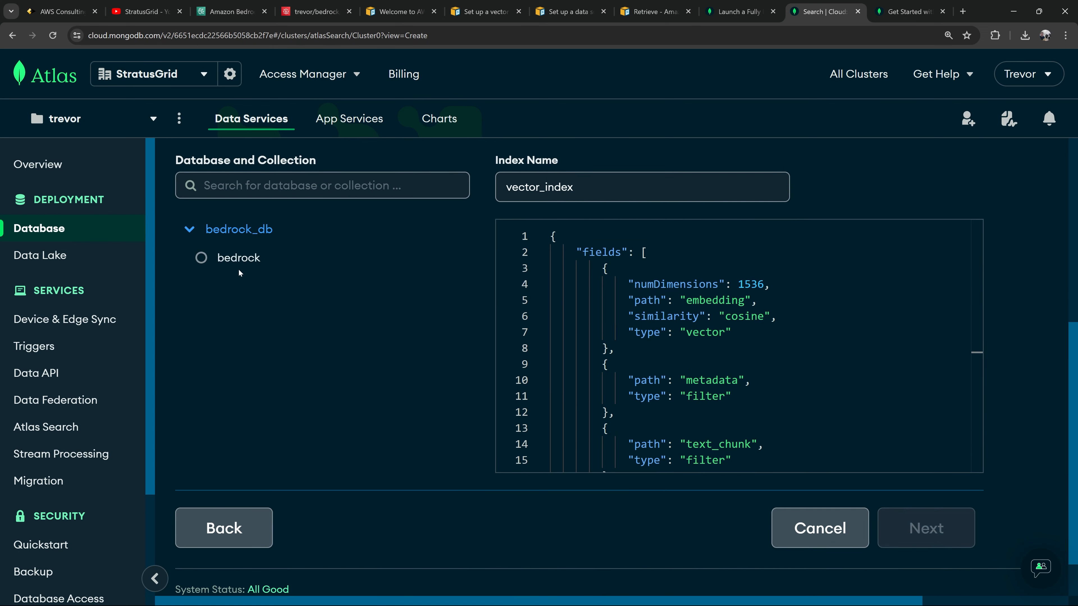
pyautogui.click(239, 259)
pyautogui.click(946, 538)
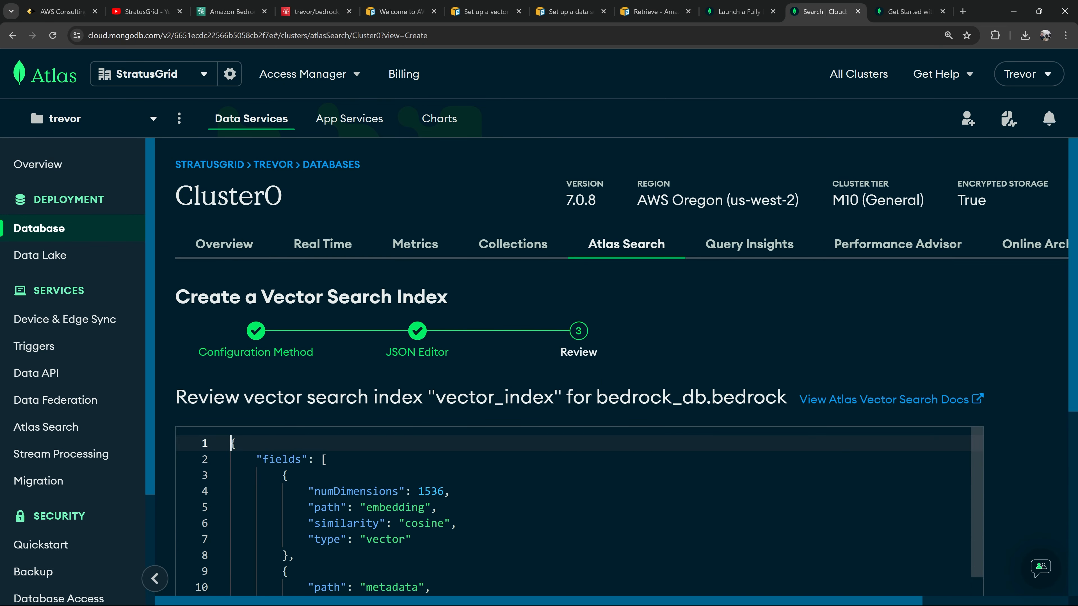
pyautogui.scroll(-8, 232, 443)
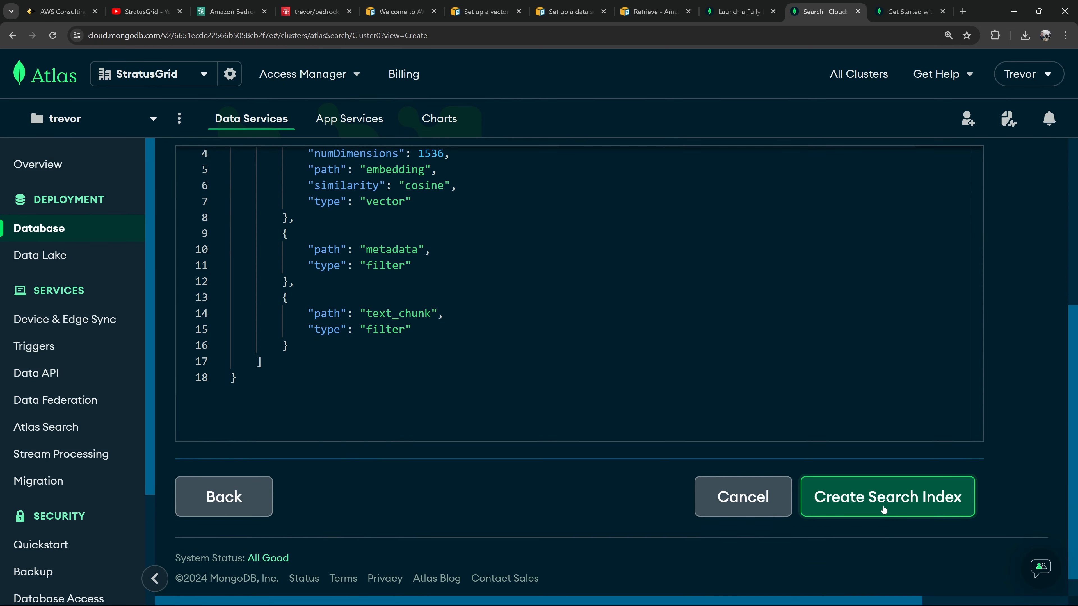
pyautogui.click(883, 507)
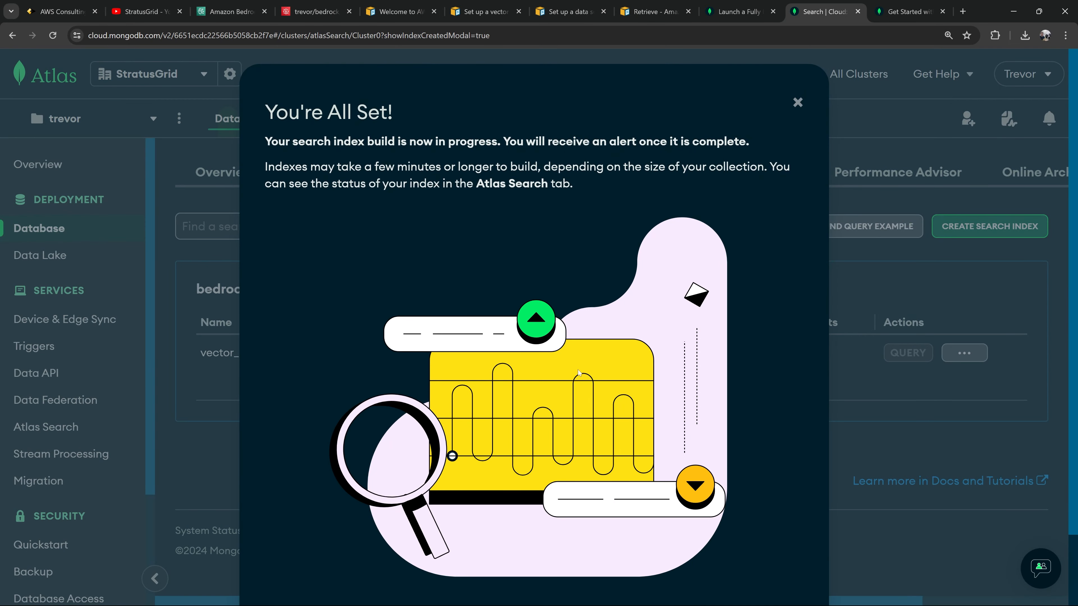
pyautogui.click(797, 103)
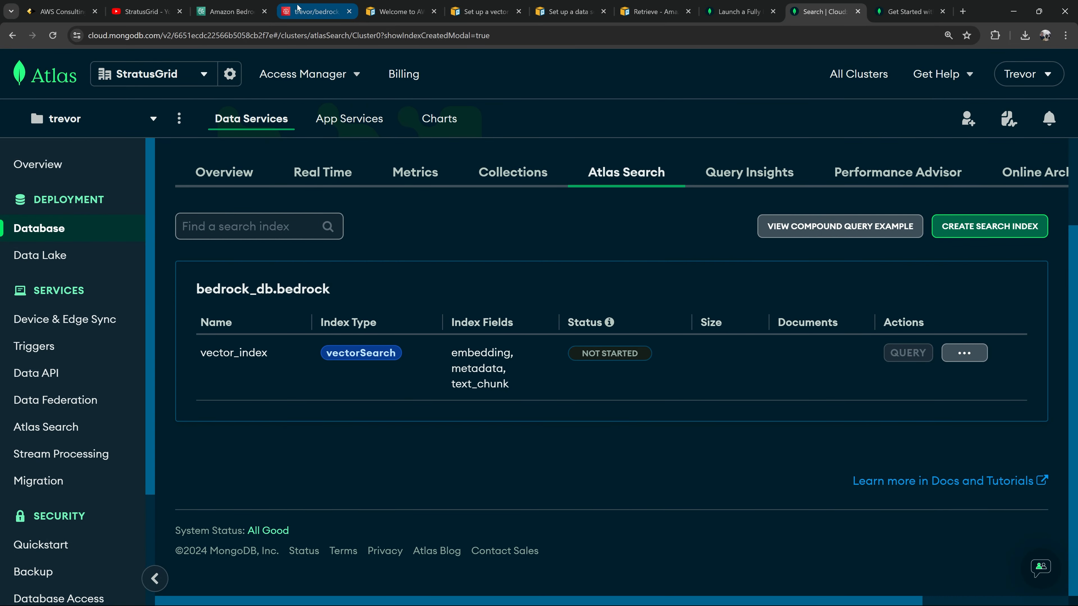
# Enter bedrock_db as the database name and bedrock as the collection name.
pyautogui.click(232, 12)
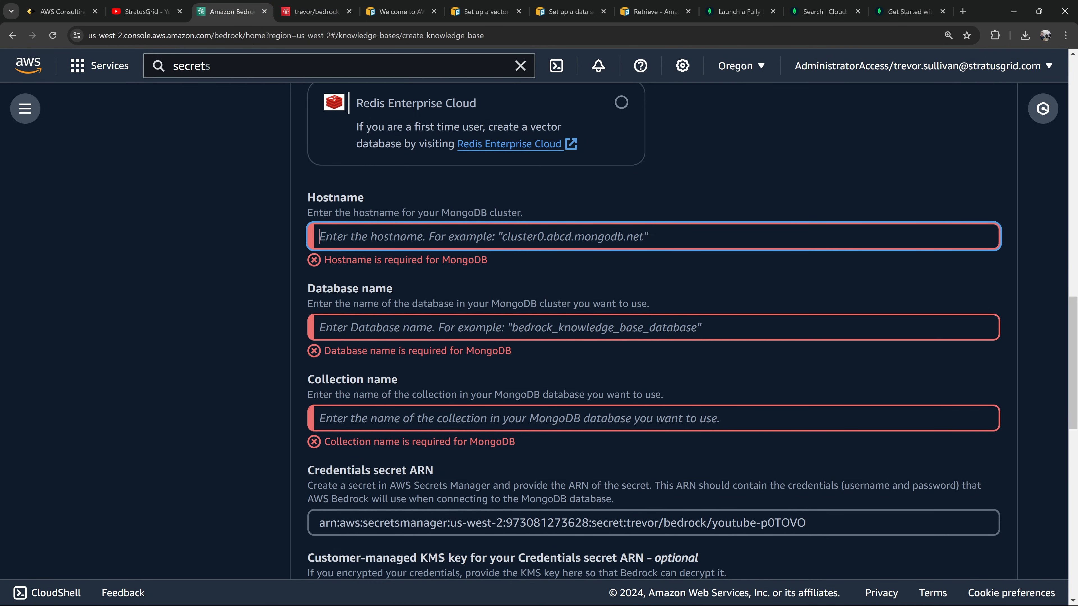
pyautogui.scroll(-1, 430, 335)
pyautogui.click(430, 273)
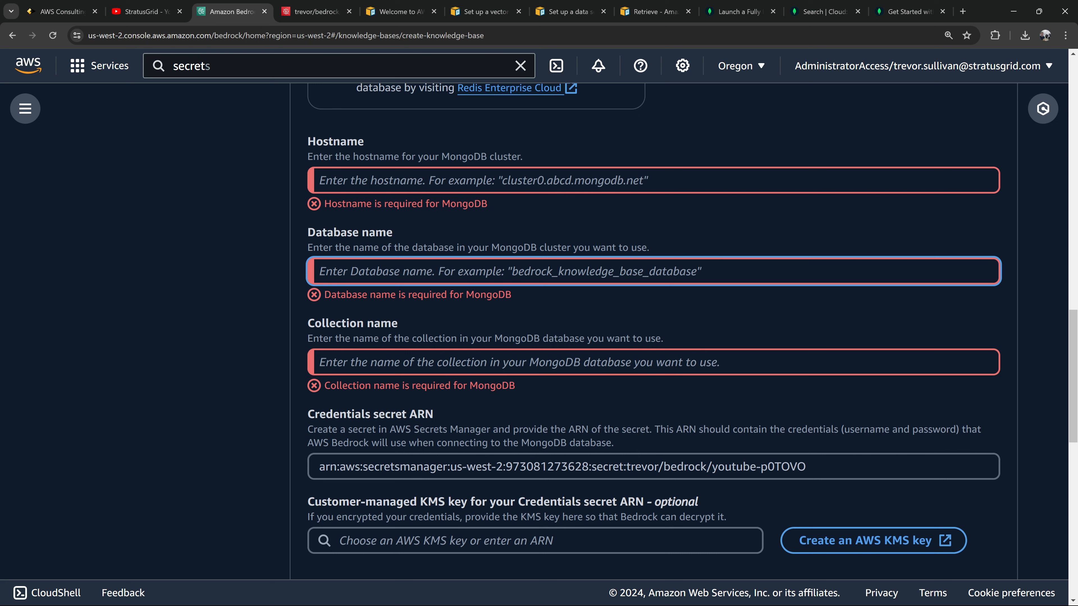
pyautogui.write('bedrock_db')
pyautogui.press('Tab')
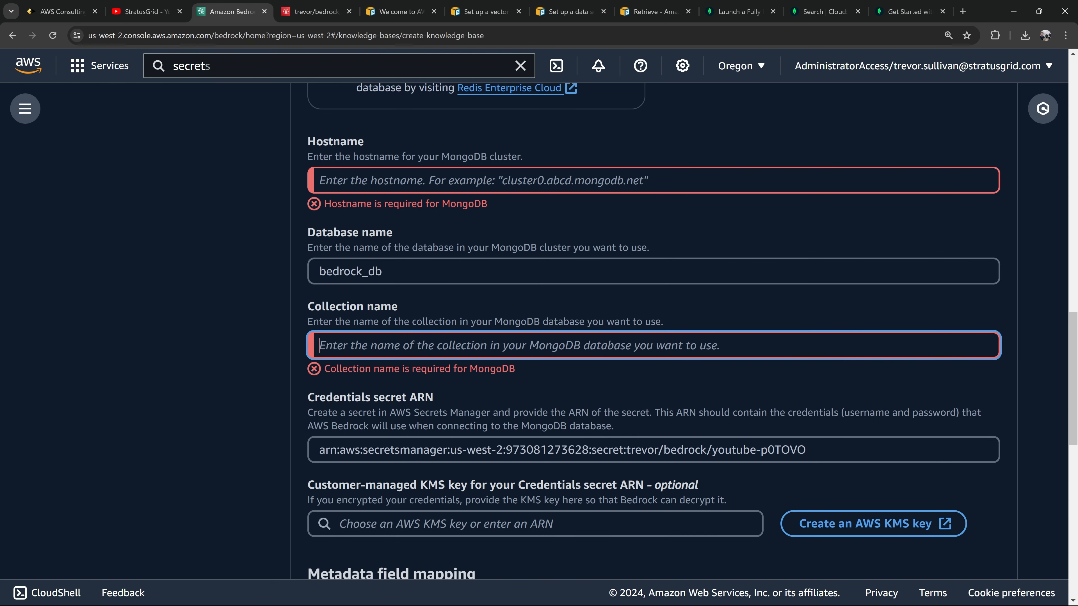
pyautogui.write('bedrock')
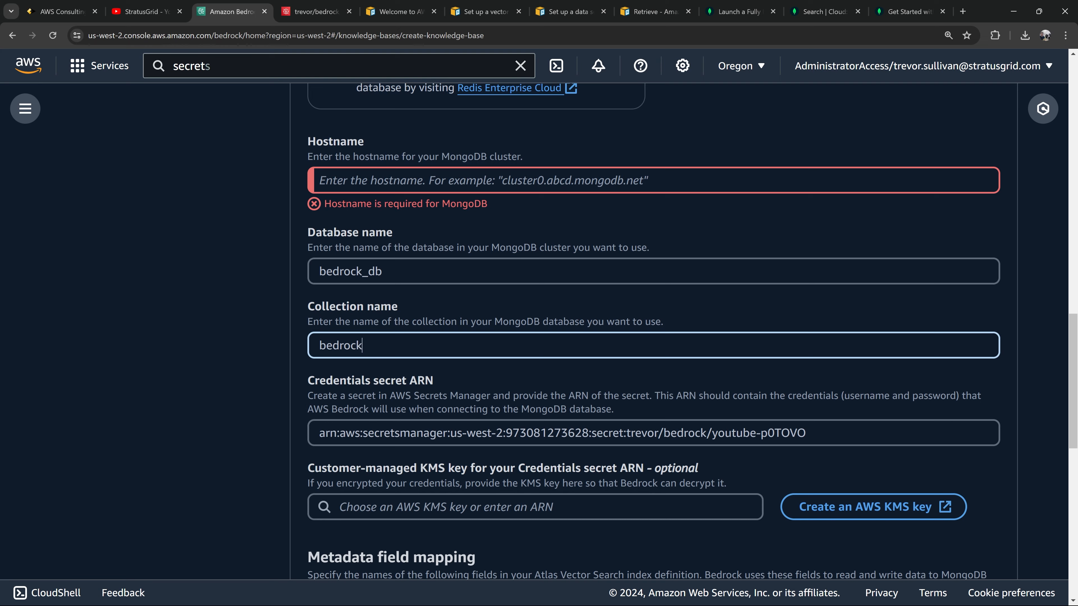
pyautogui.press('Tab')
# Paste vector_index from clipboard history as the vector search index name.
pyautogui.scroll(-5, 653, 331)
pyautogui.scroll(-2, 653, 332)
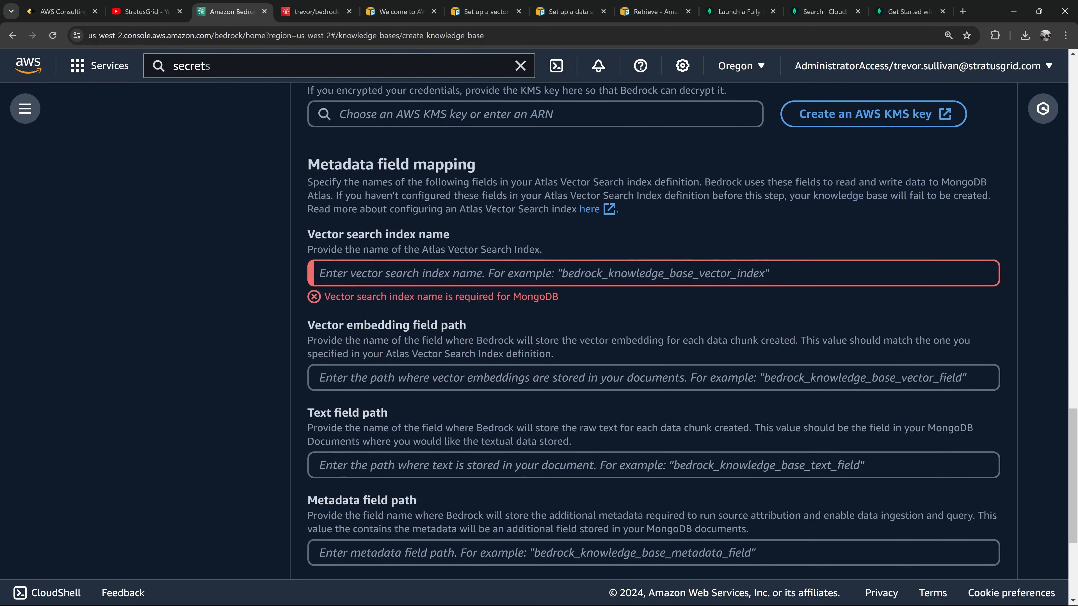
pyautogui.click(382, 273)
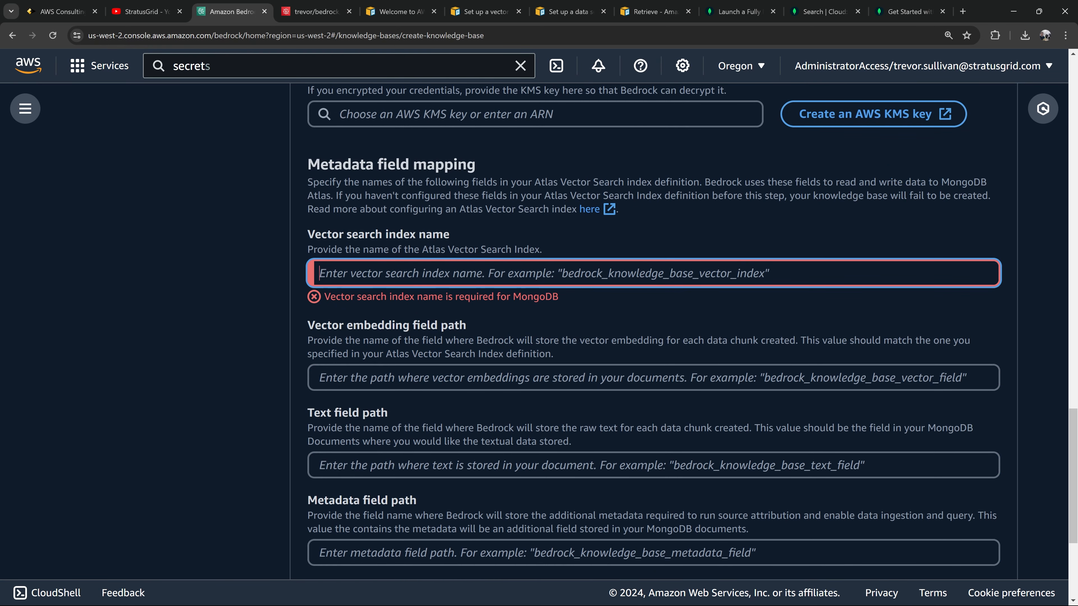
pyautogui.press('super+v')
pyautogui.click(370, 426)
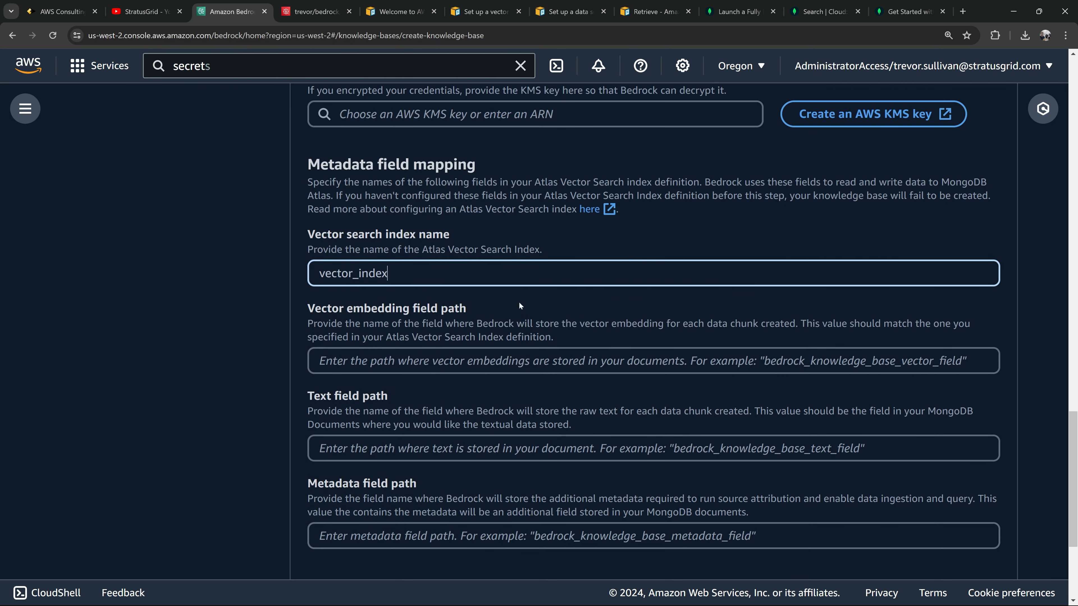
pyautogui.scroll(-1, 708, 217)
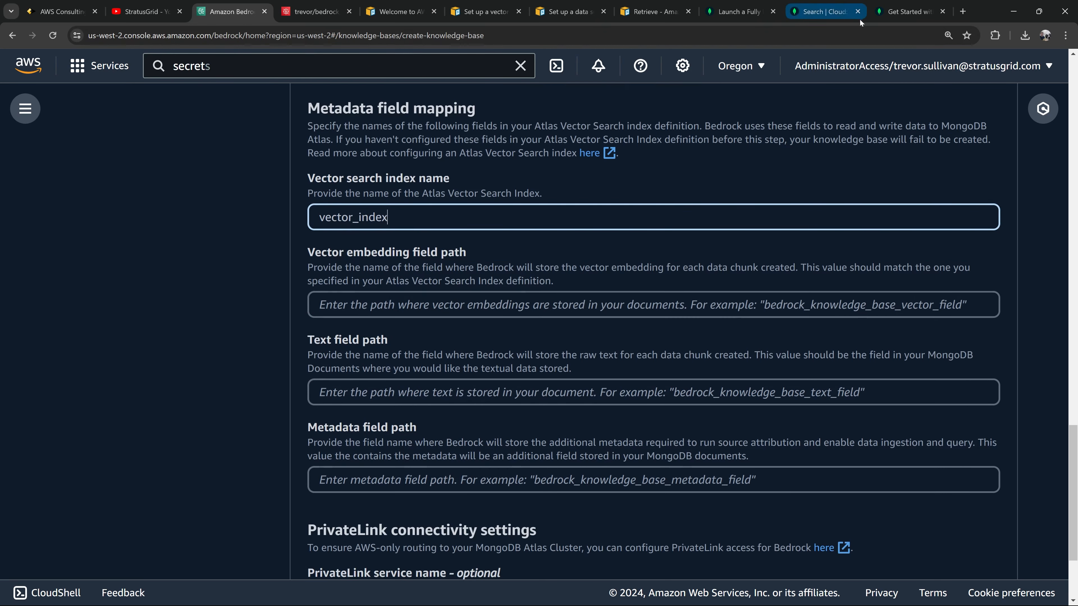
# Look up the embedding, metadata and text_chunk field names in the docs' index JSON.
pyautogui.click(943, 18)
pyautogui.scroll(-1, 491, 314)
pyautogui.doubleClick(494, 286)
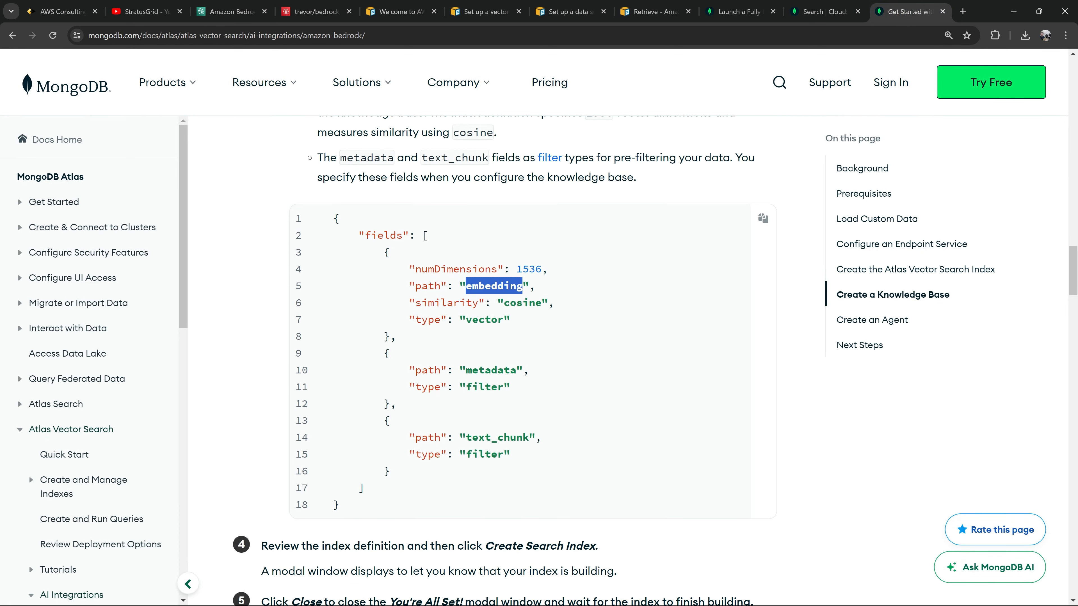
pyautogui.doubleClick(491, 370)
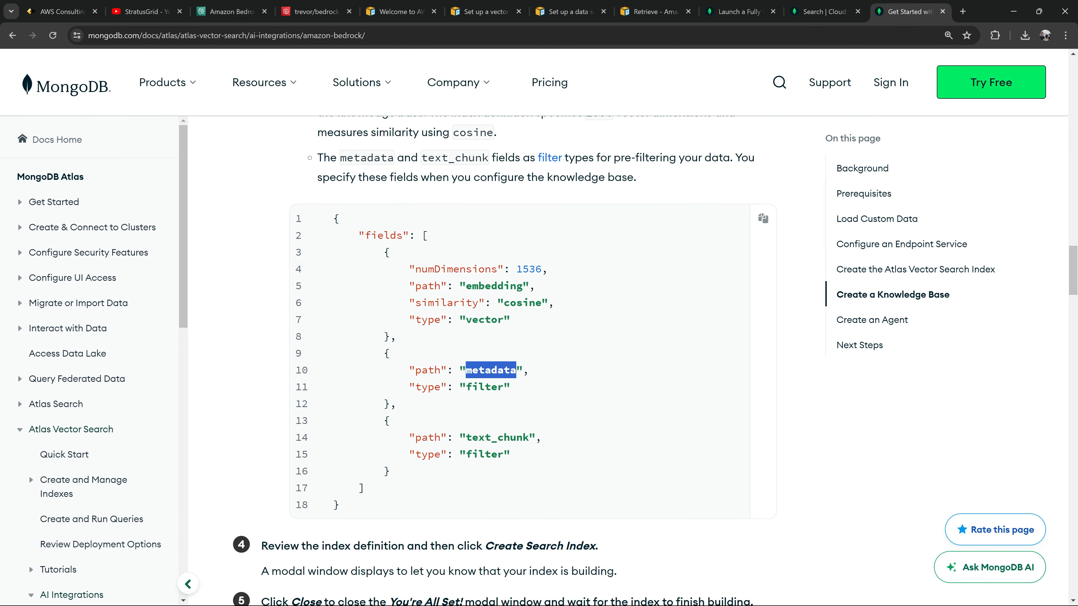
pyautogui.doubleClick(497, 438)
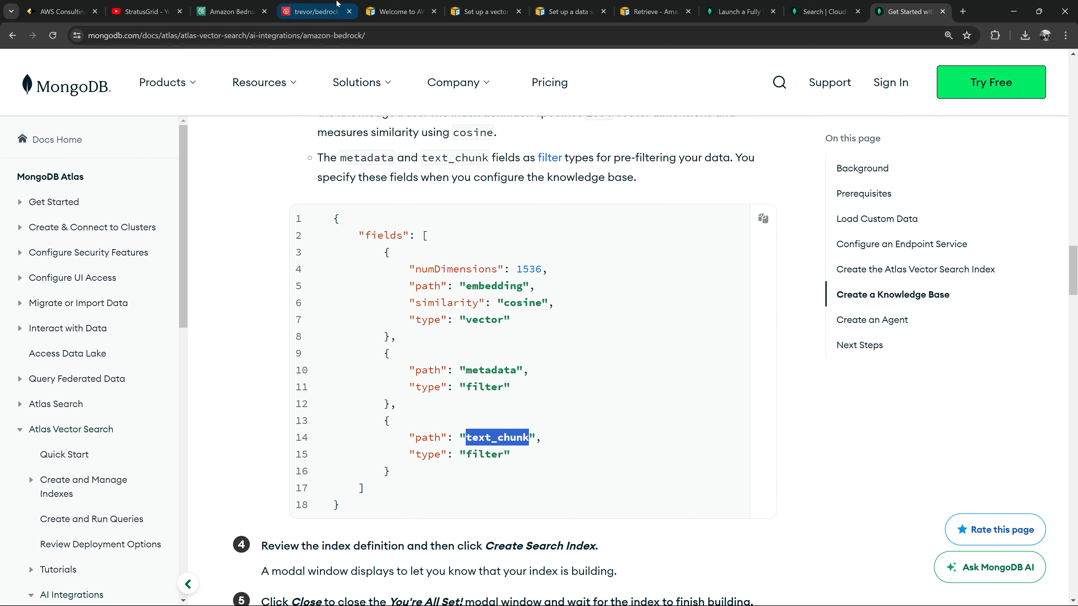
# Set the Text, Vector embedding and Metadata field paths to text_chunk, embedding and metadata.
pyautogui.click(312, 11)
pyautogui.click(230, 11)
pyautogui.scroll(-1, 363, 273)
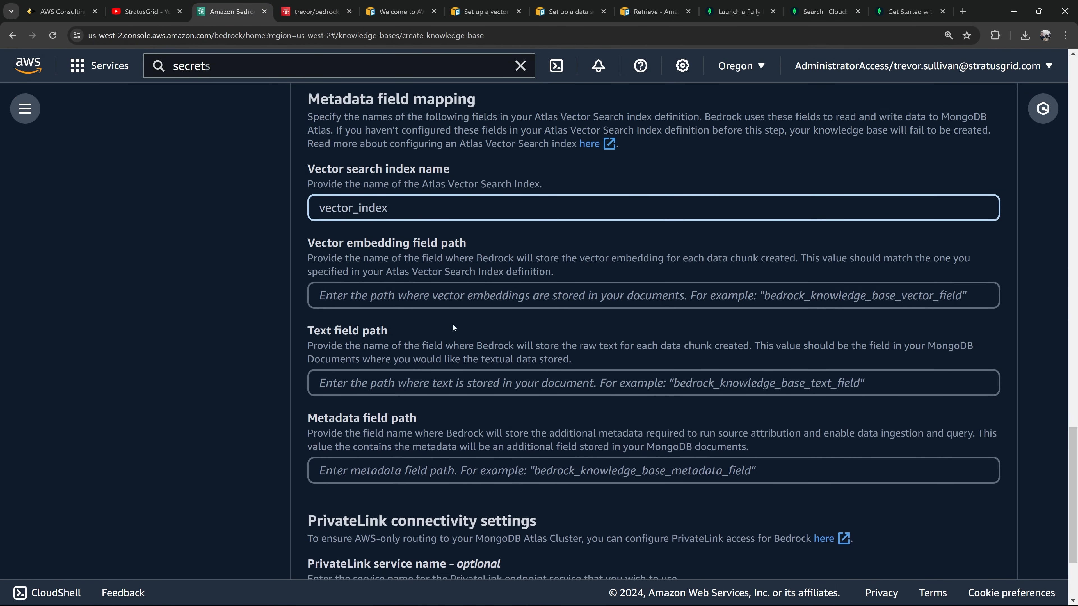
pyautogui.click(376, 288)
pyautogui.write('t')
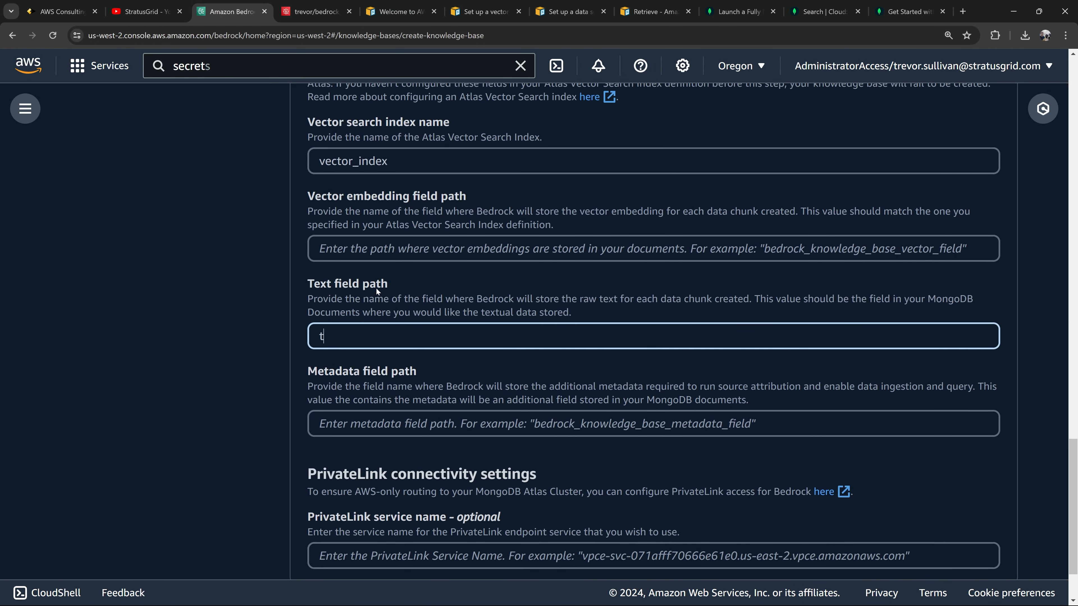
pyautogui.write('ext_chunk')
pyautogui.hotkey('shift', 'Tab')
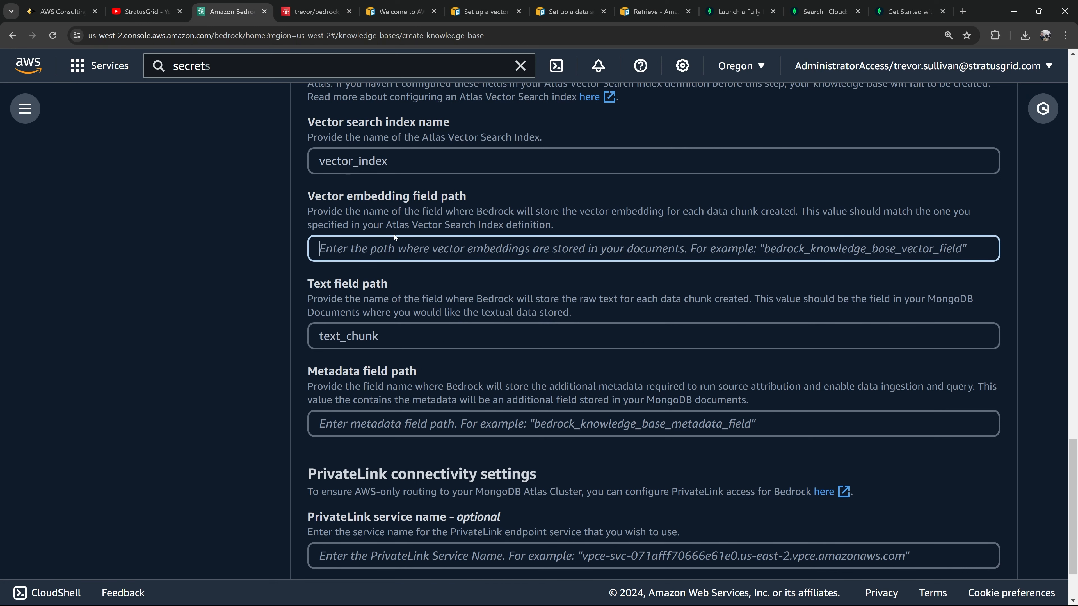
pyautogui.write('embedding')
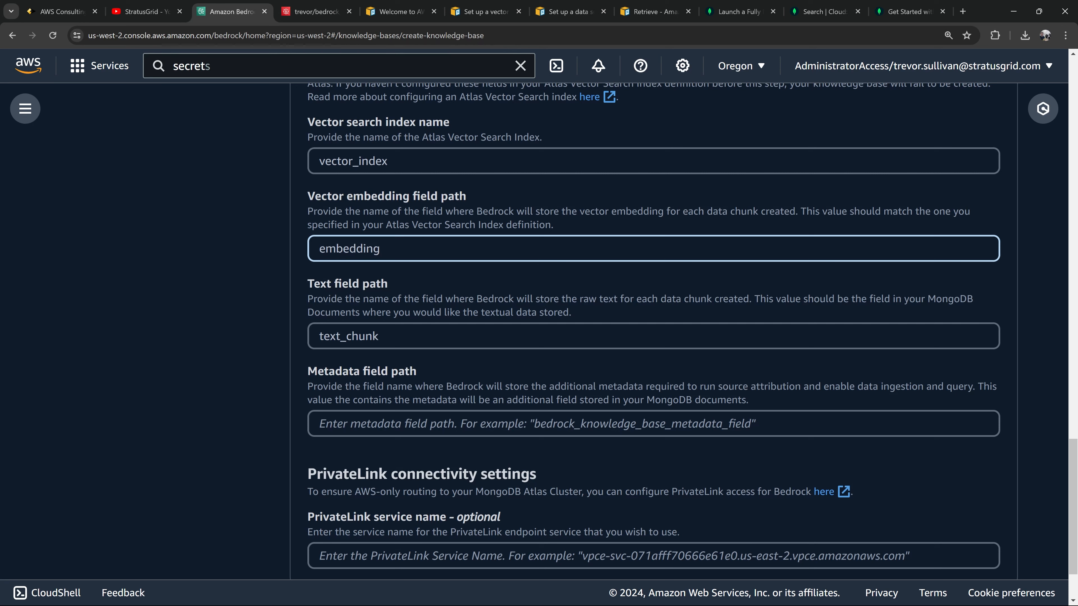
pyautogui.press('Tab')
pyautogui.press('Tab')
pyautogui.write('metadata')
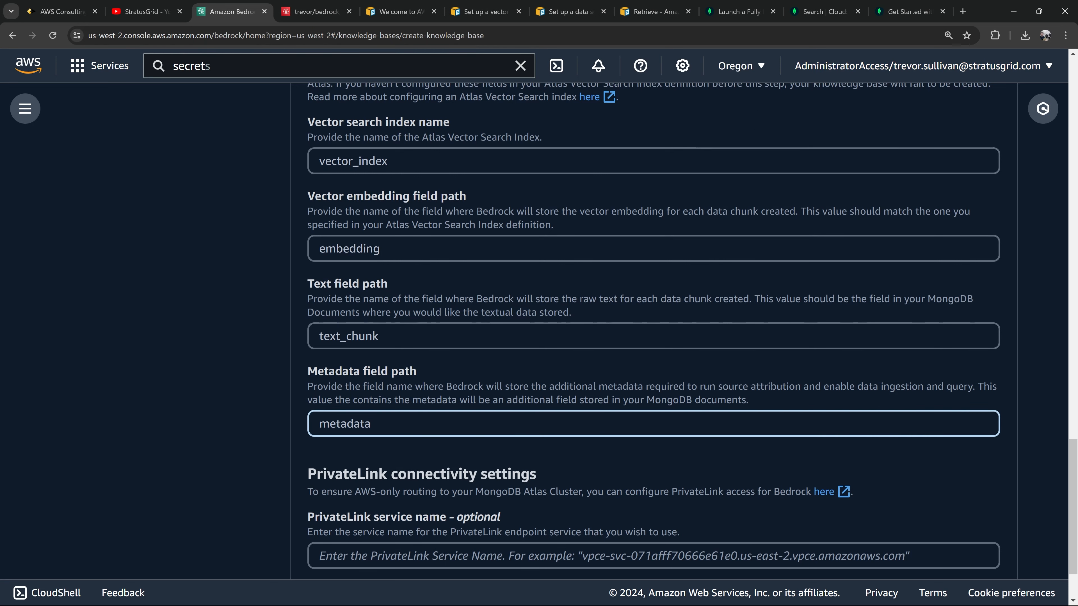
# Recheck the three field names in the docs JSON and open the MongoDB Developer RAG article.
pyautogui.click(909, 11)
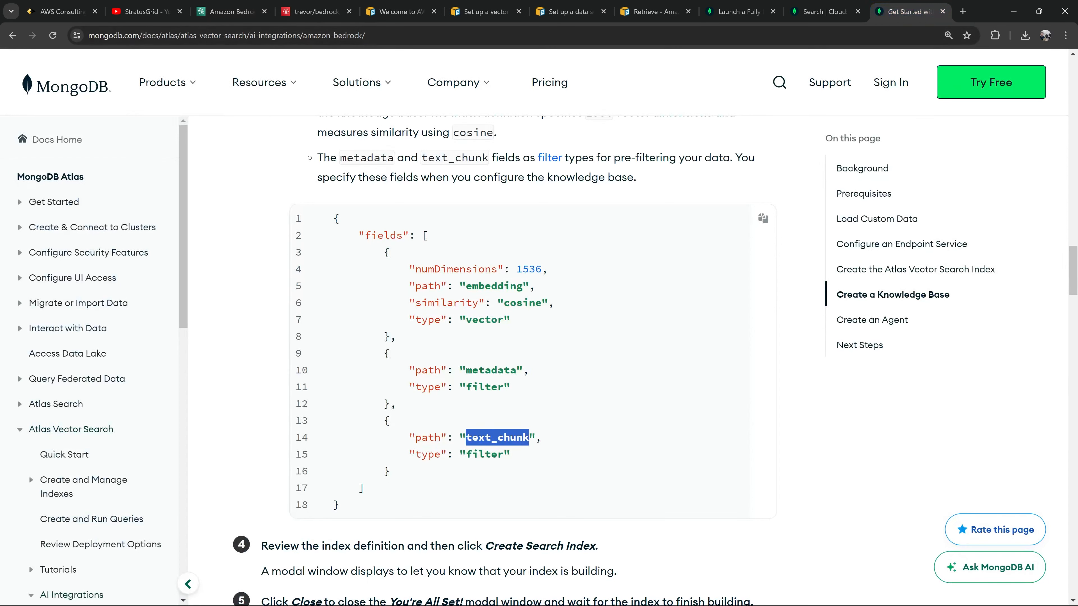
pyautogui.doubleClick(484, 286)
pyautogui.doubleClick(482, 370)
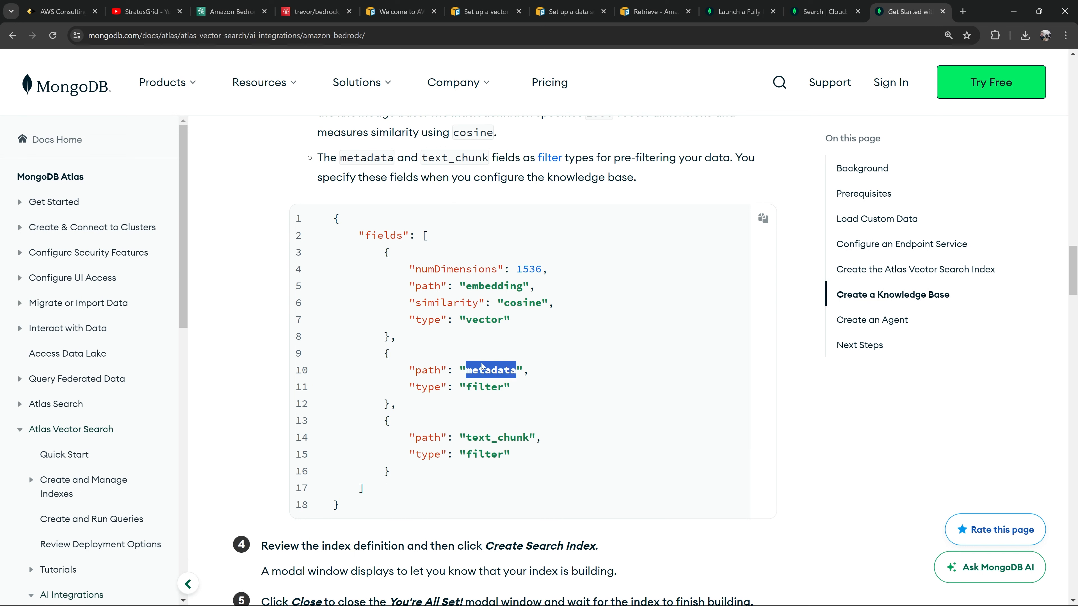
pyautogui.doubleClick(488, 438)
pyautogui.click(507, 401)
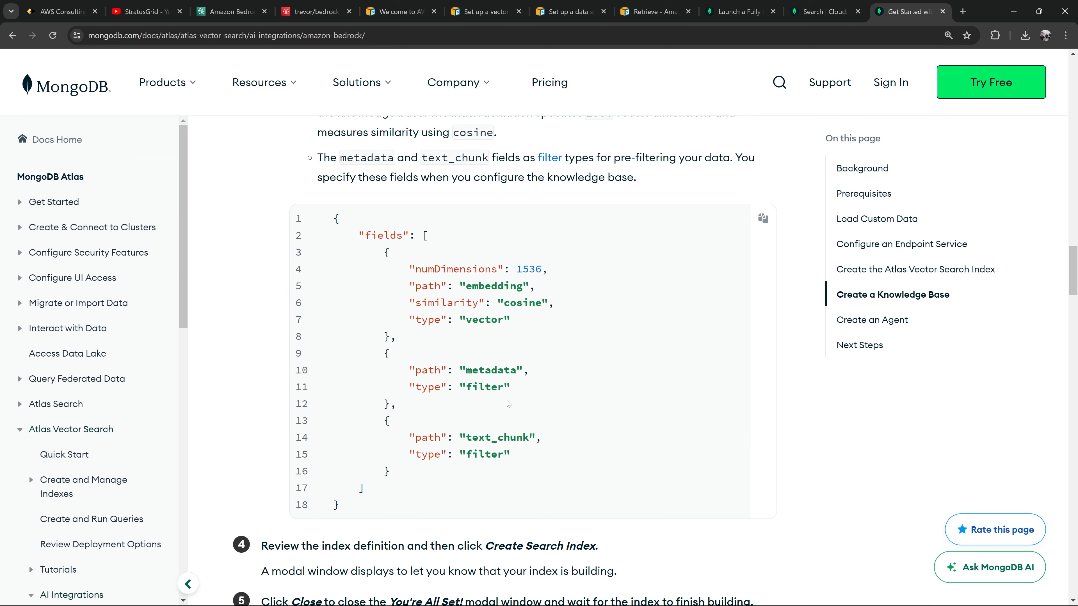
pyautogui.click(739, 11)
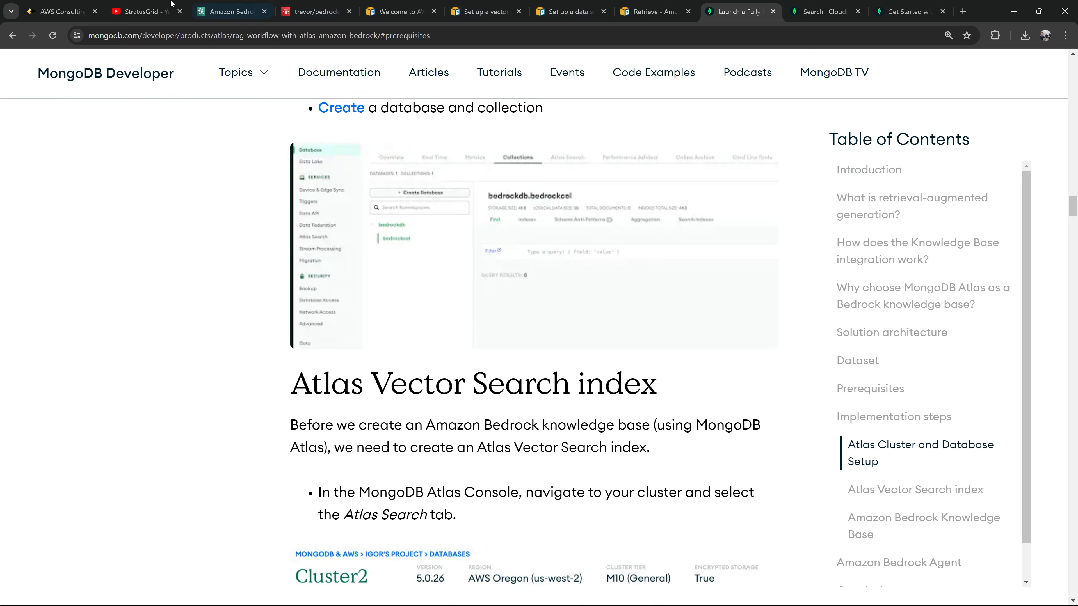
# Focus the Bedrock Hostname field, then go to the Atlas project's database clusters.
pyautogui.click(221, 4)
pyautogui.scroll(10, 383, 367)
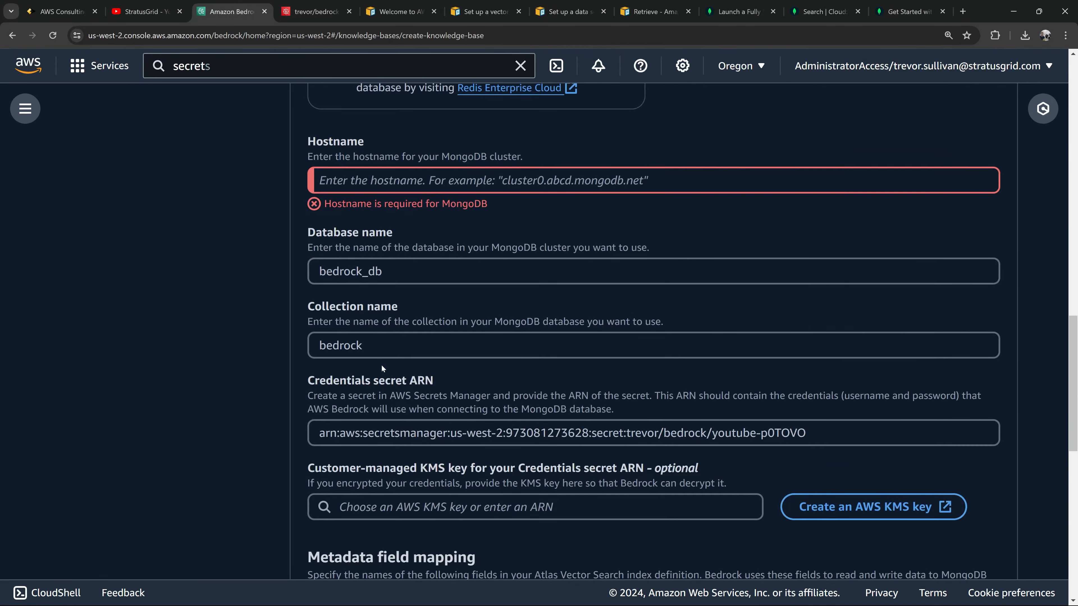
pyautogui.click(391, 236)
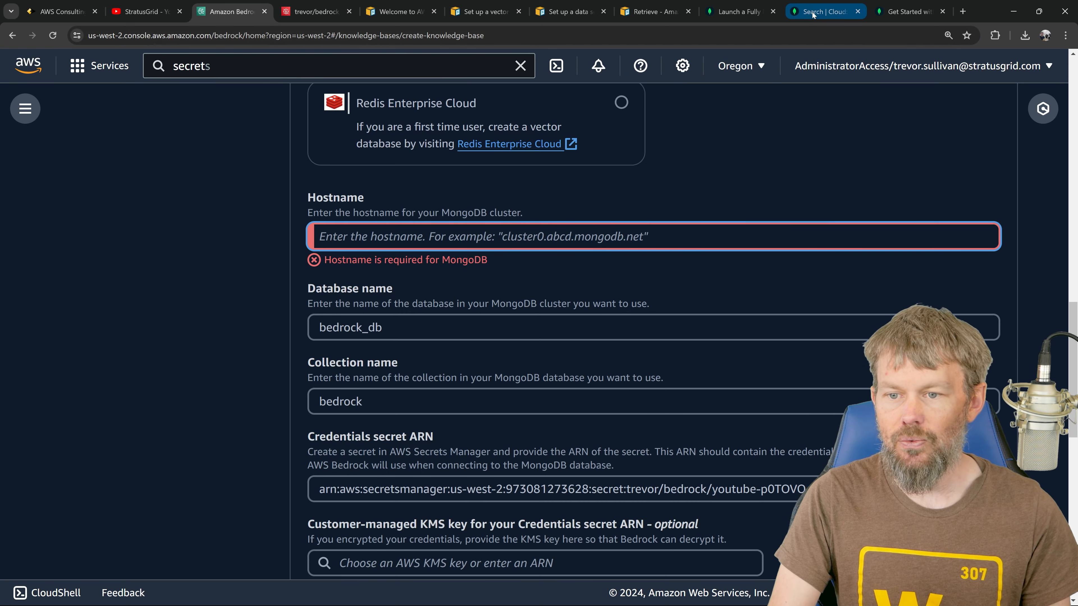
pyautogui.click(823, 12)
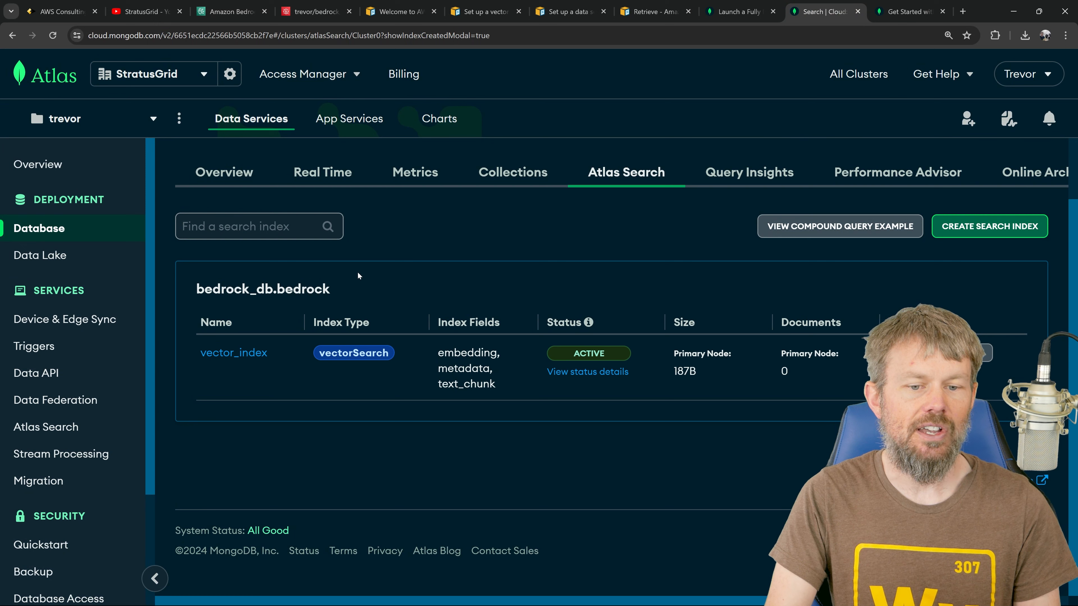
pyautogui.click(53, 165)
pyautogui.click(57, 230)
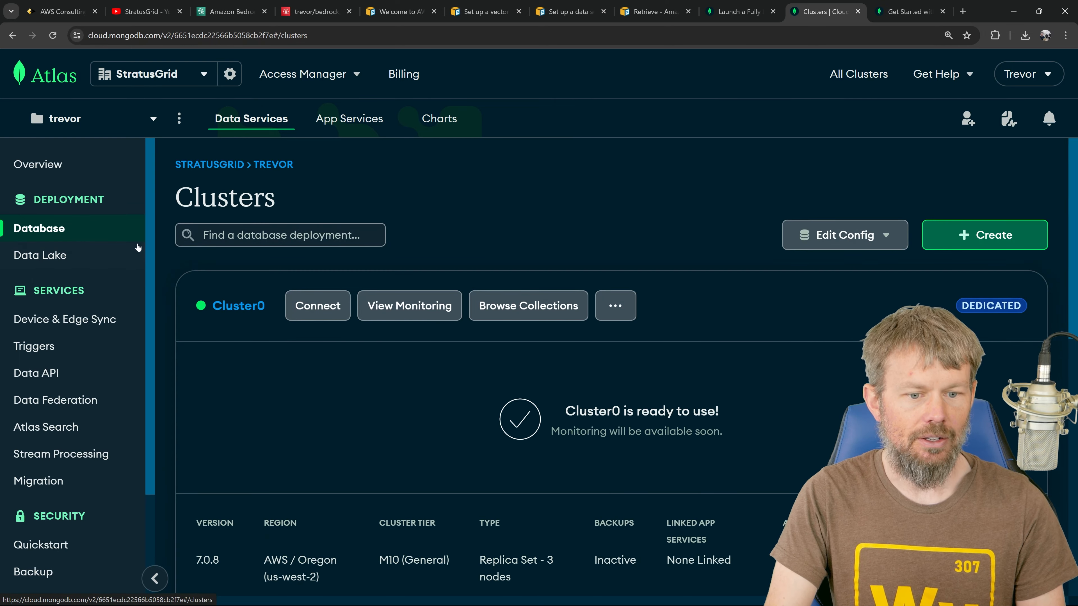
# Copy the Cluster0 hostname cluster0.kxo0j.mongodb.net from the shell connection string.
pyautogui.click(305, 307)
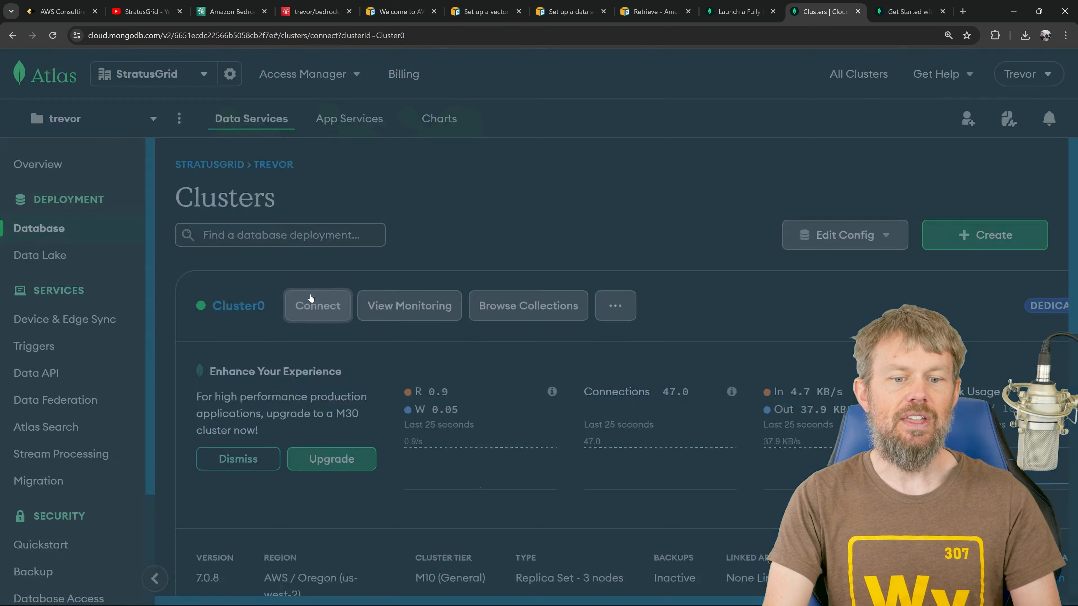
pyautogui.scroll(-5, 347, 318)
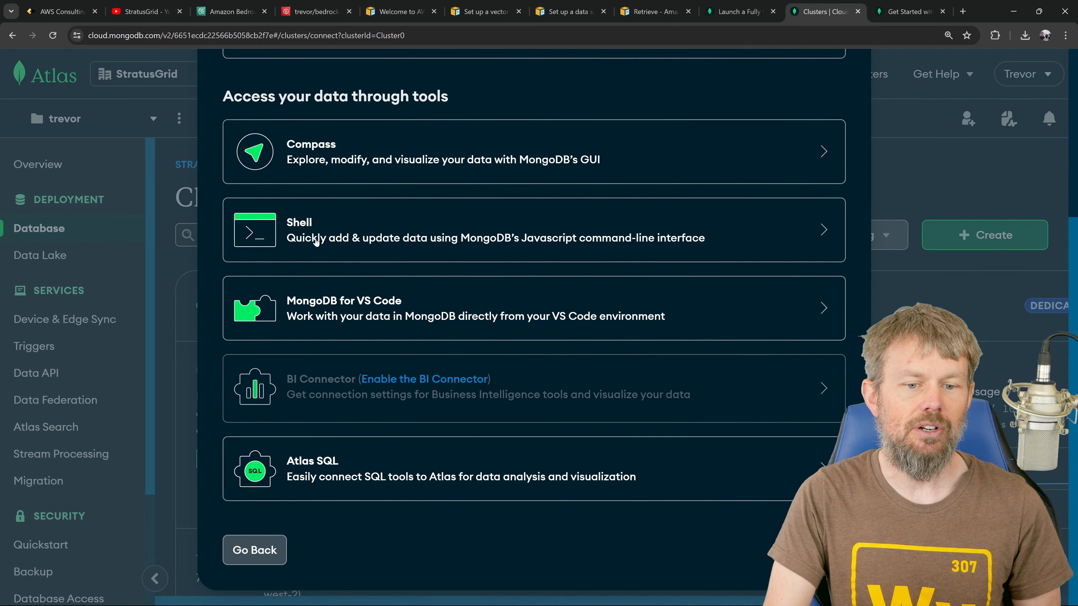
pyautogui.click(314, 231)
pyautogui.scroll(-4, 378, 259)
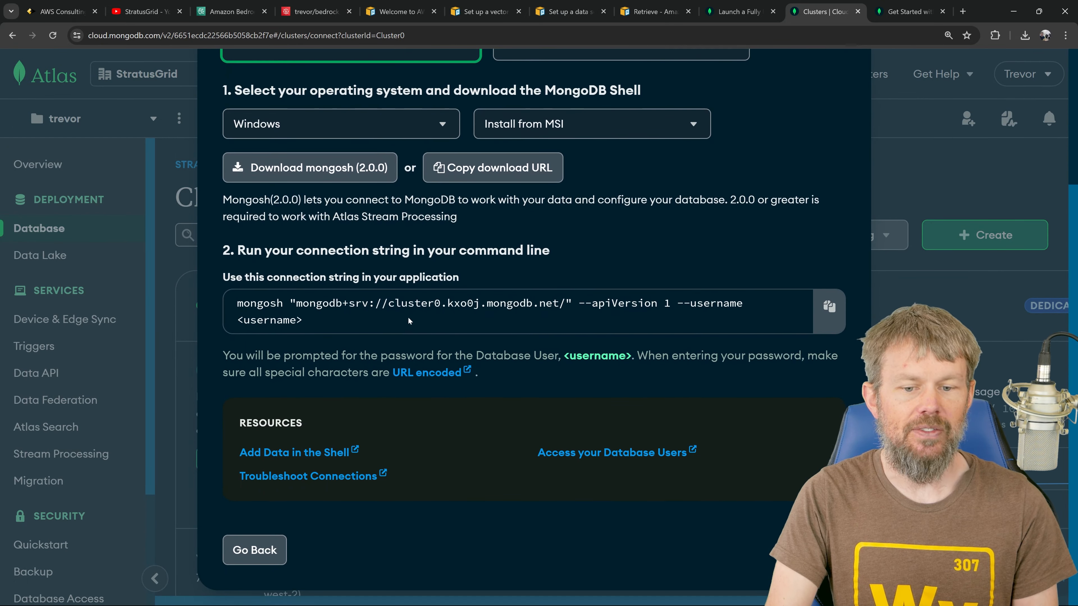
pyautogui.moveTo(388, 303); pyautogui.dragTo(559, 303)
pyautogui.hotkey('ctrl', 'c')
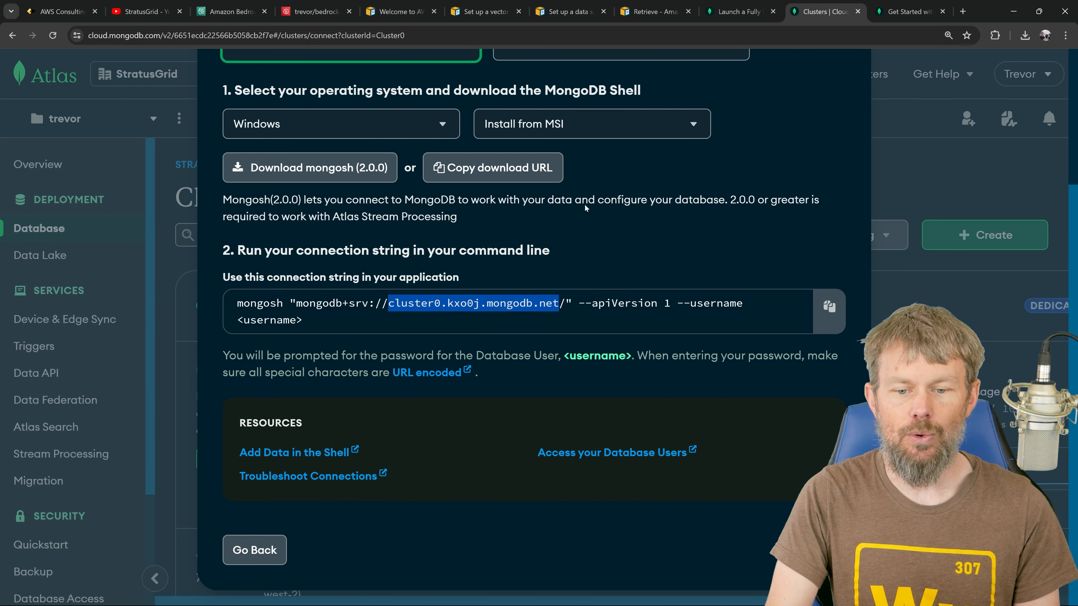
pyautogui.click(273, 4)
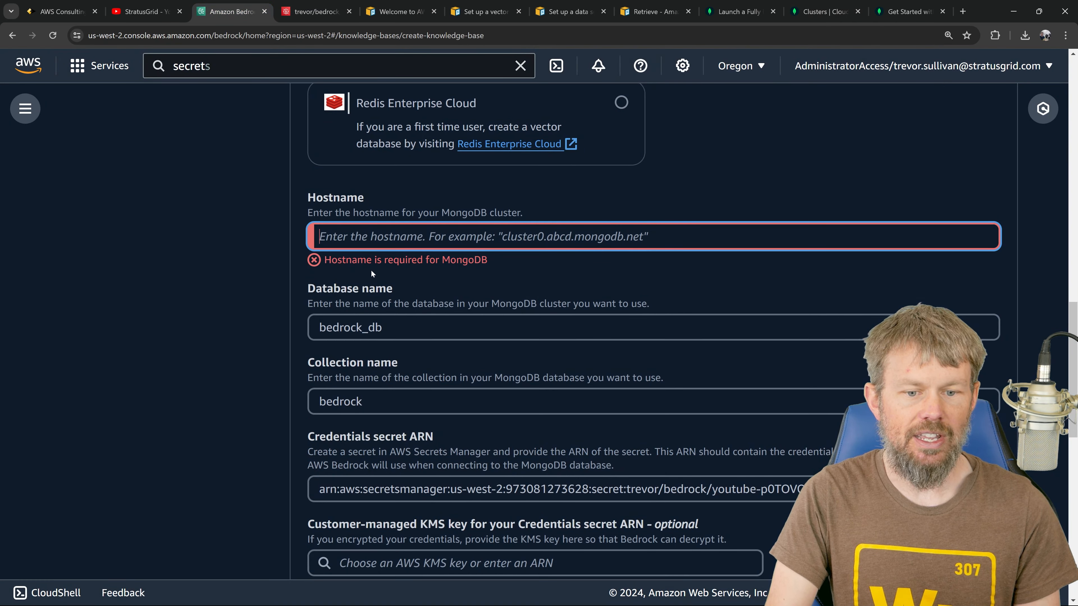
# Paste cluster0.kxo0j.mongodb.net as the hostname and create the knowledge base.
pyautogui.click(372, 236)
pyautogui.hotkey('ctrl', 'v')
pyautogui.scroll(-15, 373, 265)
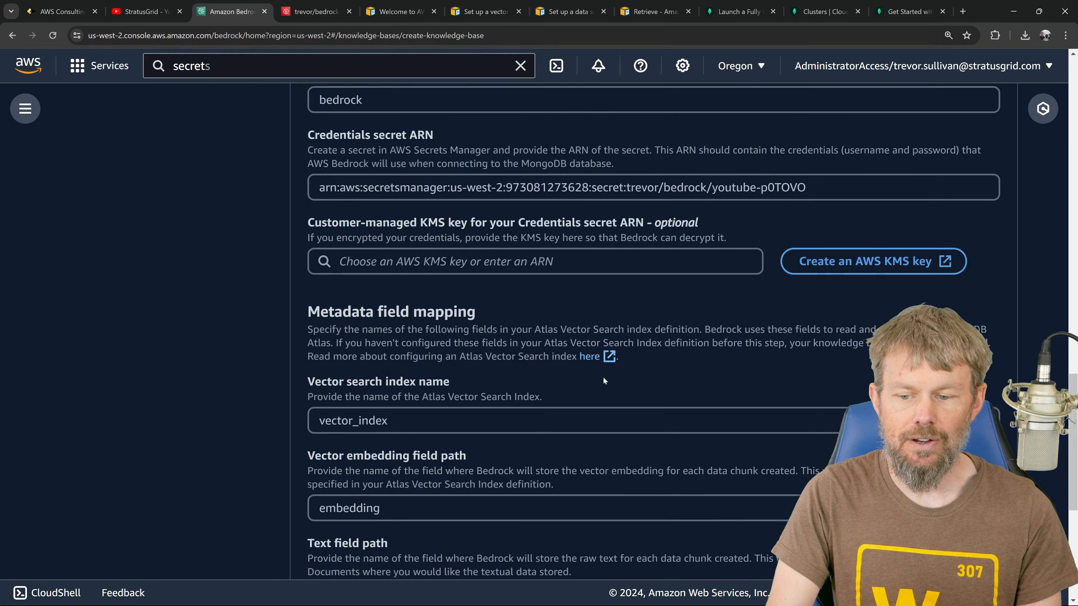
pyautogui.click(993, 533)
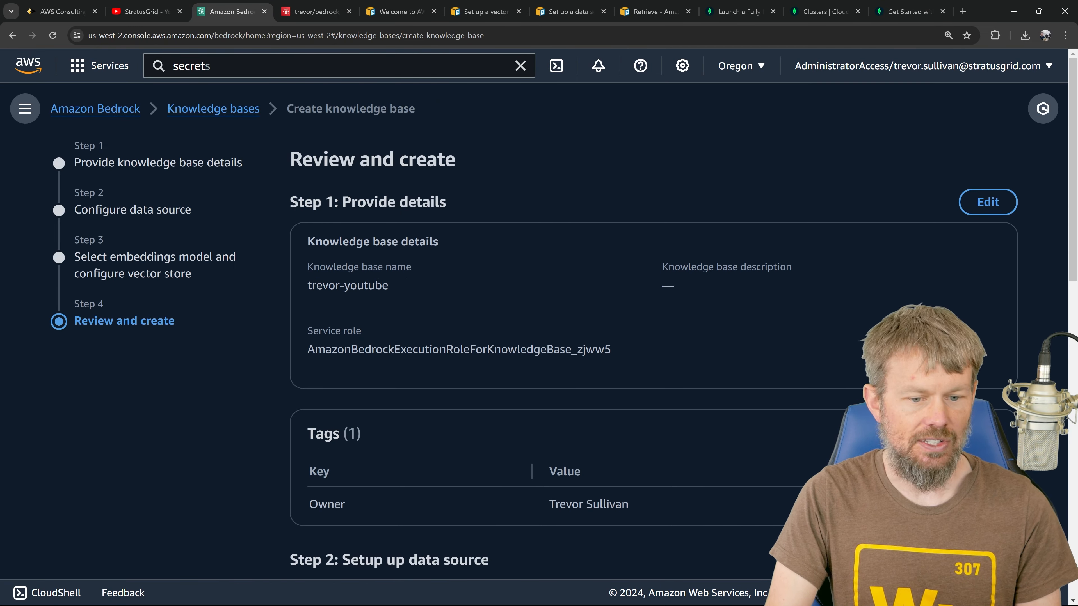
pyautogui.scroll(-15, 526, 377)
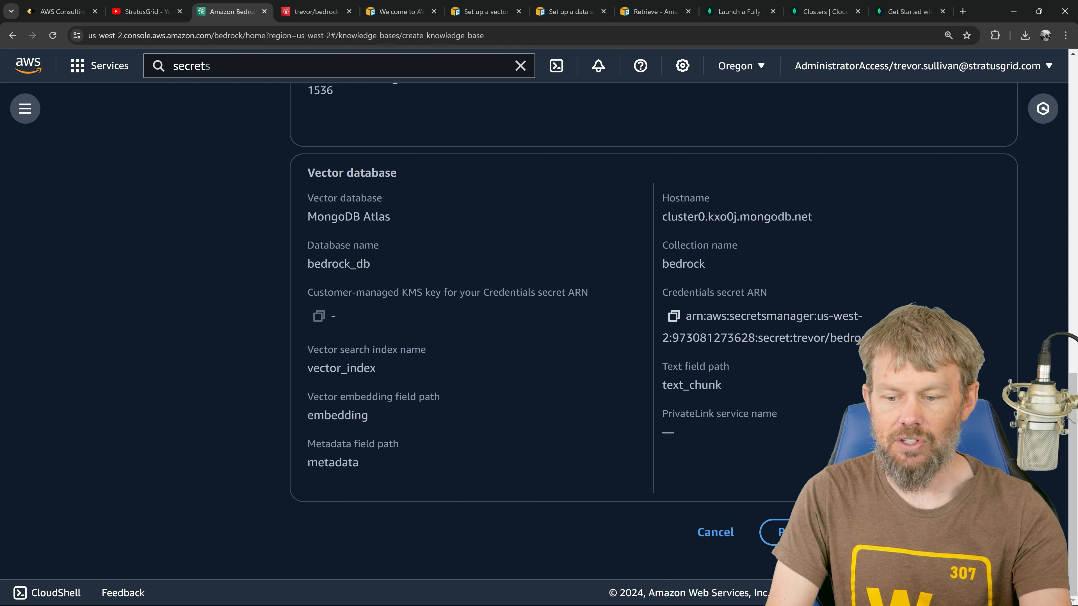
pyautogui.click(900, 536)
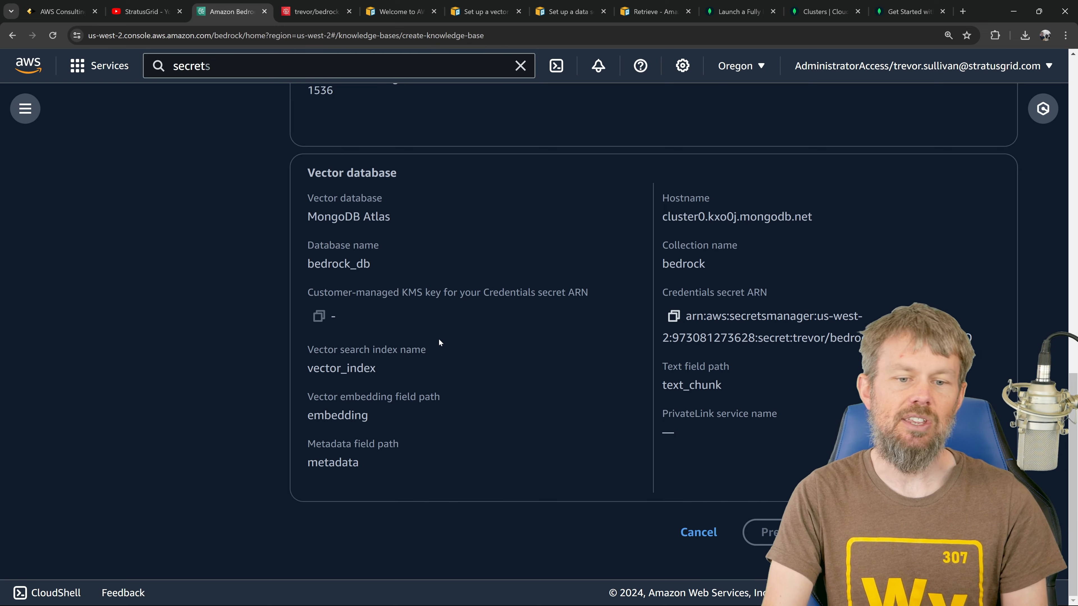
# Review the knowledge base summary, then check the uploaded PDF files in the Transfers window.
pyautogui.scroll(3, 439, 340)
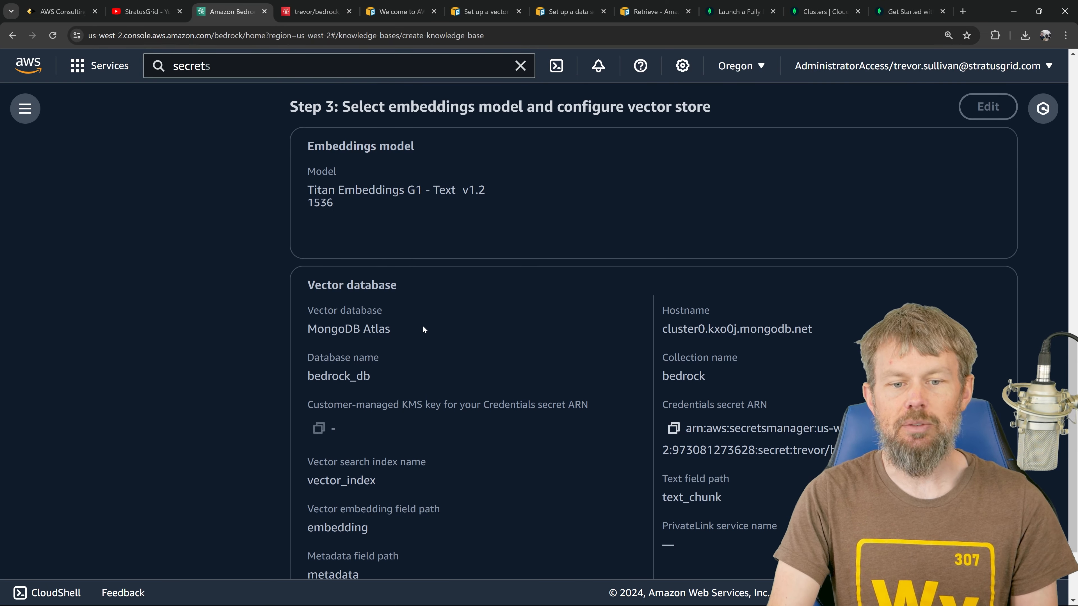
pyautogui.scroll(8, 423, 326)
pyautogui.moveTo(298, 265); pyautogui.dragTo(538, 271)
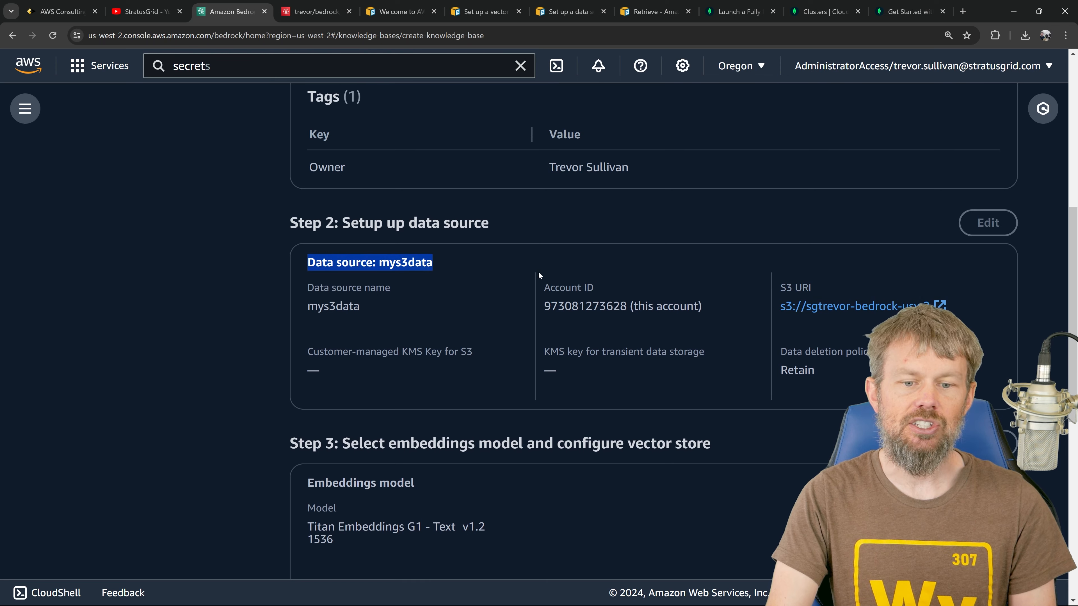
pyautogui.click(531, 272)
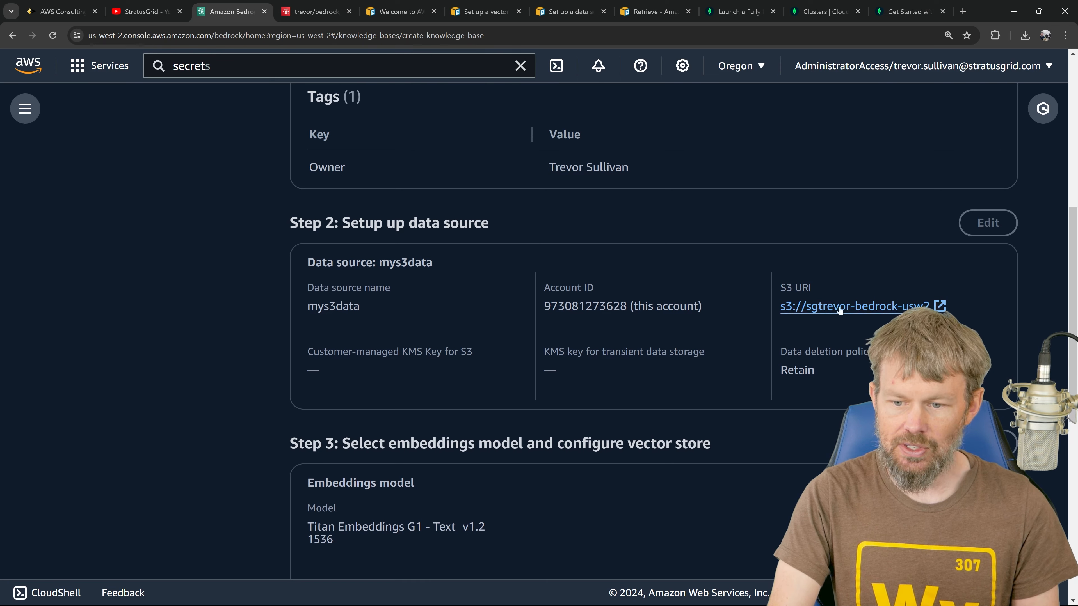
pyautogui.scroll(-2, 840, 310)
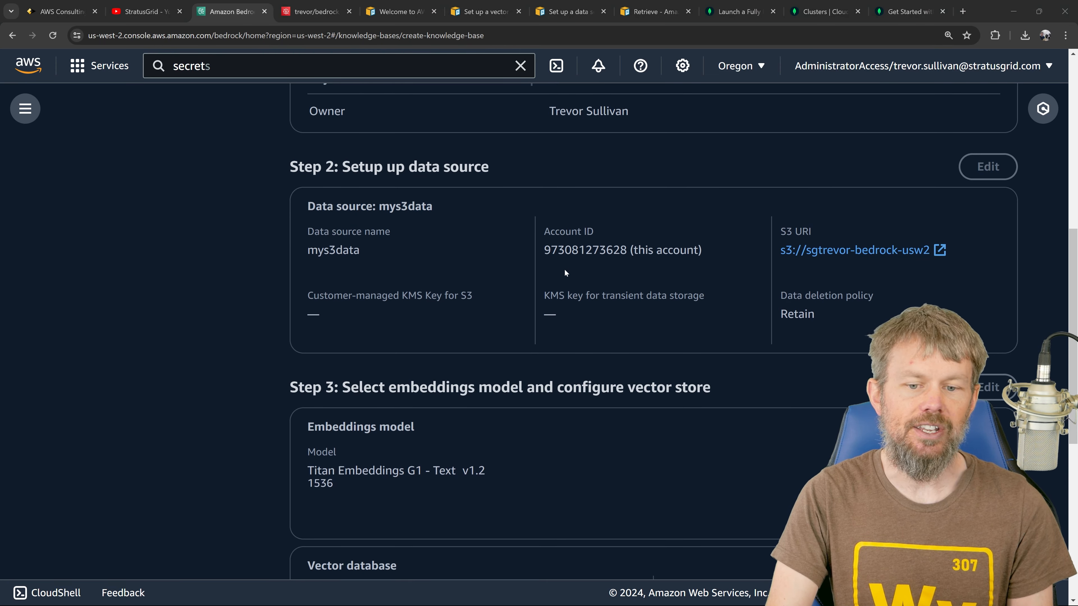
pyautogui.press('super+Tab')
pyautogui.click(551, 178)
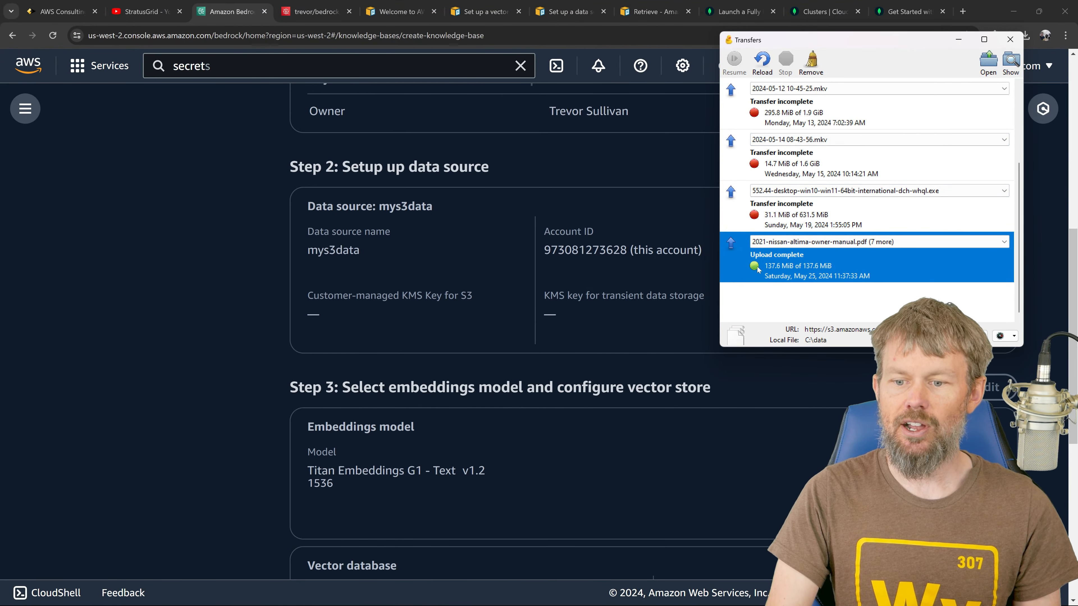
pyautogui.click(798, 242)
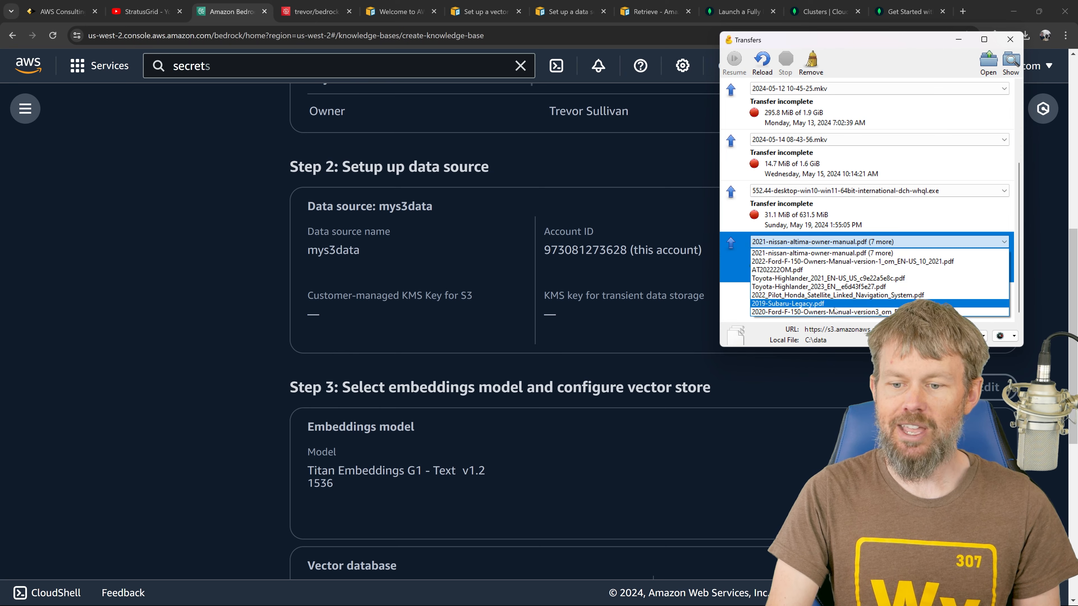
# Try syncing the mys3data data source of trevor-youtube while it is still being created.
pyautogui.click(840, 252)
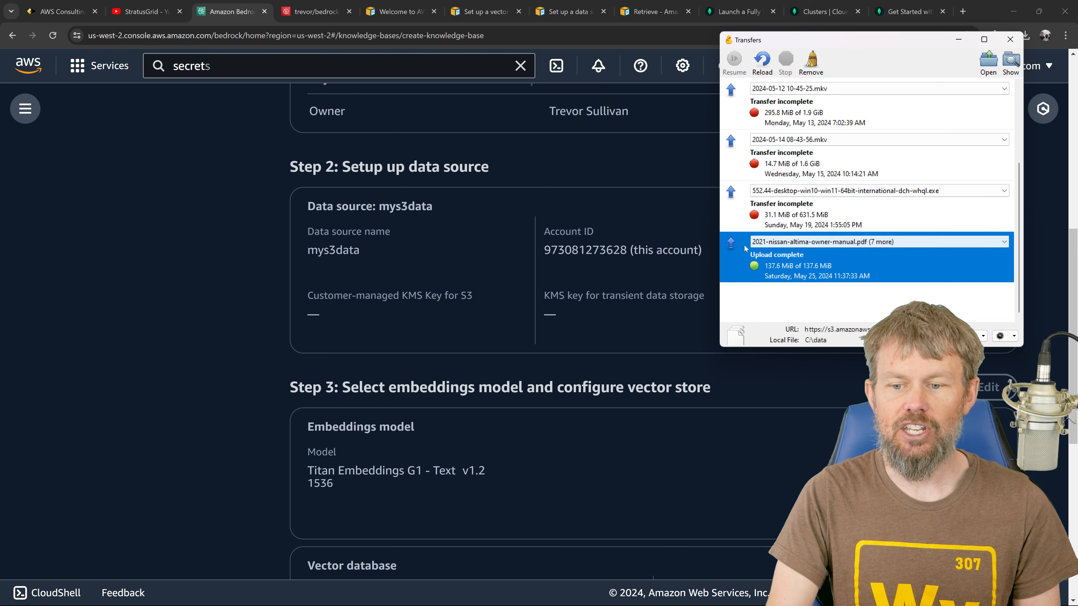
pyautogui.click(264, 294)
pyautogui.scroll(-7, 532, 334)
pyautogui.scroll(8, 519, 336)
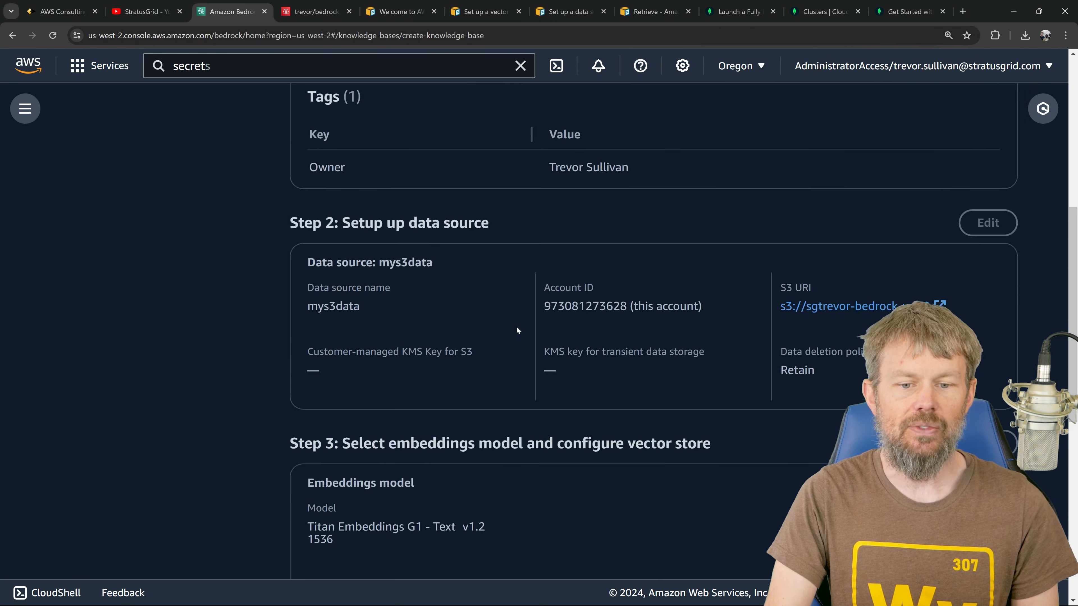
pyautogui.scroll(9, 516, 329)
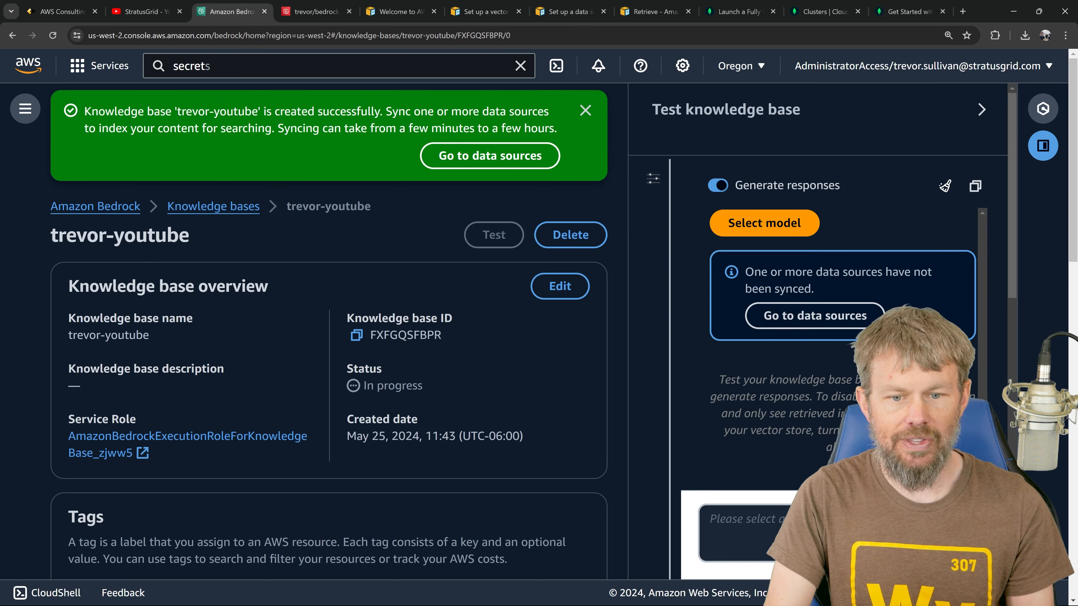
pyautogui.scroll(-5, 309, 244)
pyautogui.scroll(-8, 309, 244)
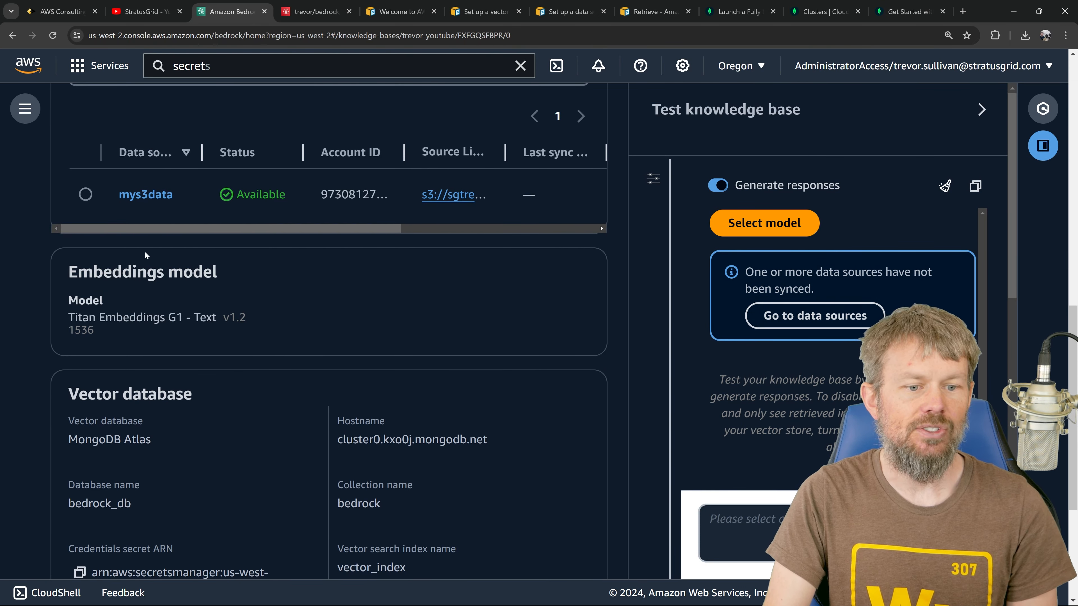
pyautogui.scroll(3, 145, 255)
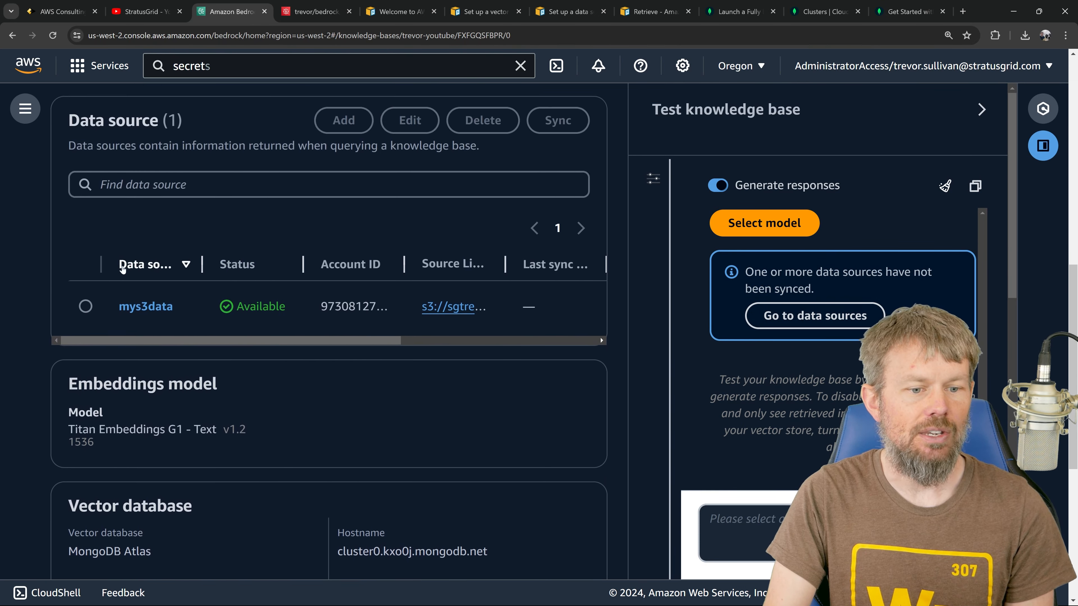
pyautogui.click(87, 308)
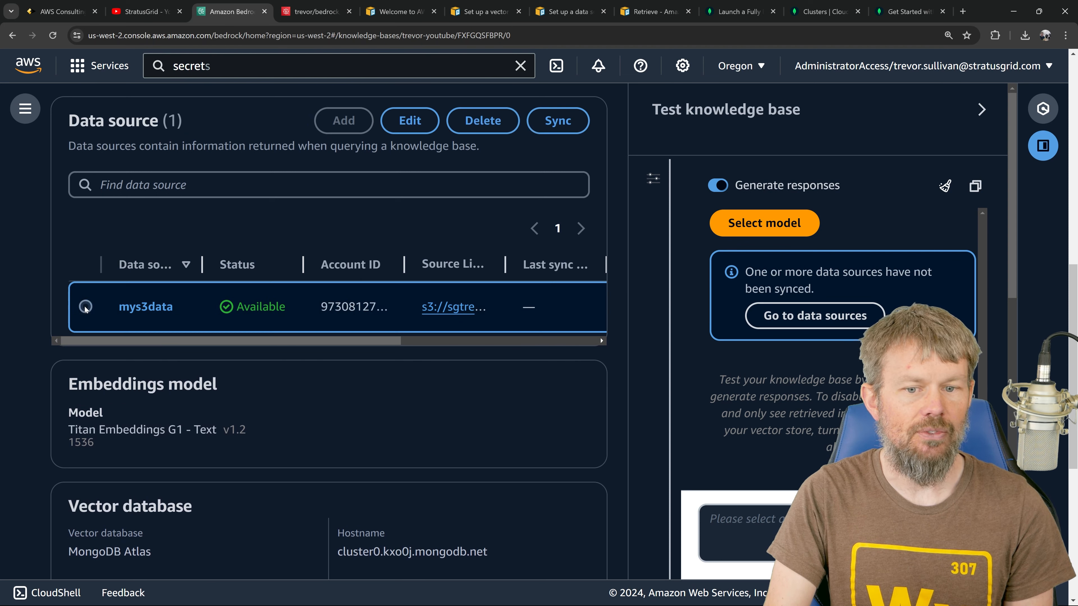
pyautogui.click(559, 123)
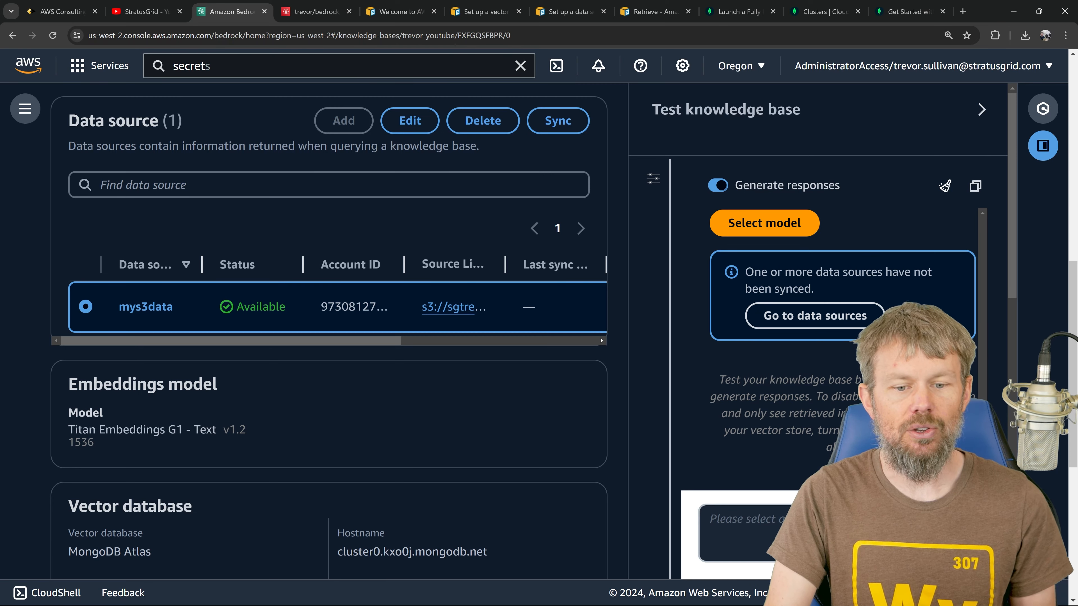
pyautogui.scroll(8, 368, 259)
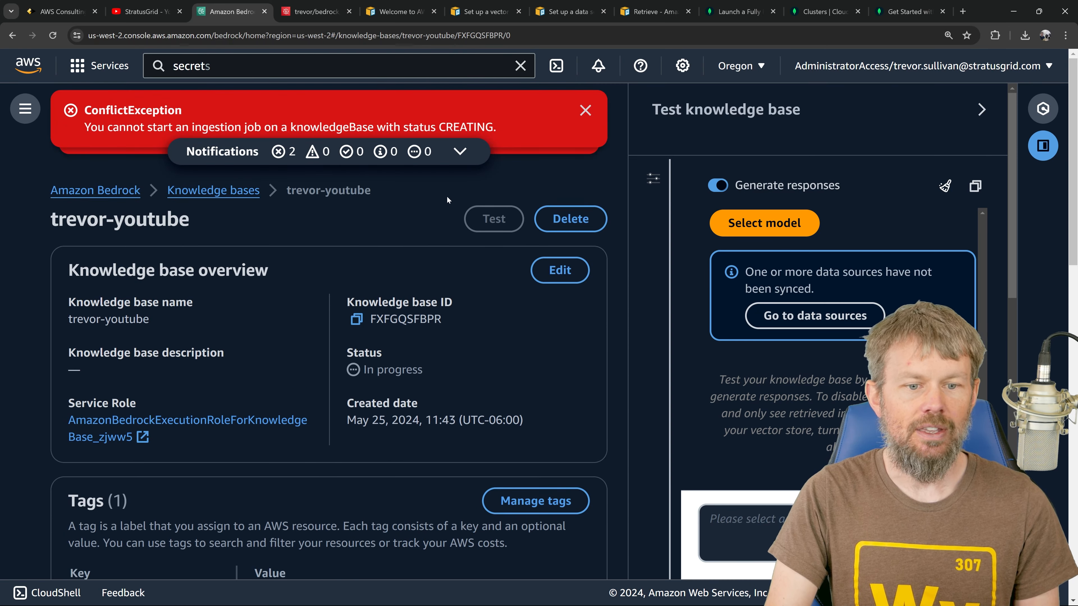
# Dismiss the sync errors, note the In progress status, and return to the Knowledge bases list.
pyautogui.click(586, 111)
pyautogui.click(586, 111)
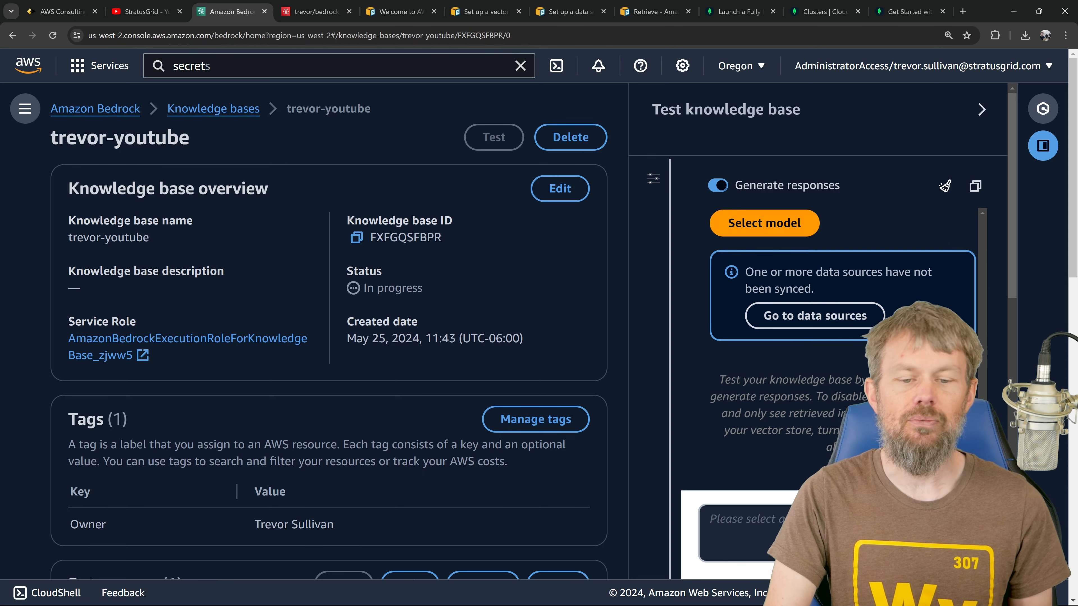
pyautogui.moveTo(347, 276); pyautogui.dragTo(403, 289)
pyautogui.click(403, 289)
pyautogui.scroll(-3, 363, 257)
pyautogui.scroll(2, 365, 326)
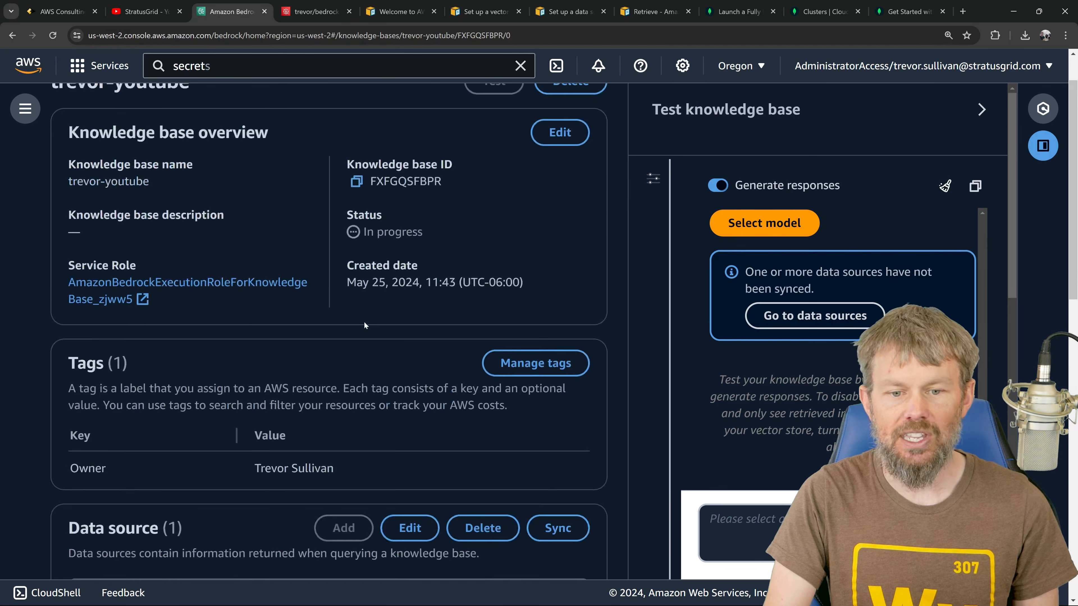
pyautogui.moveTo(373, 232); pyautogui.dragTo(464, 237)
pyautogui.click(464, 237)
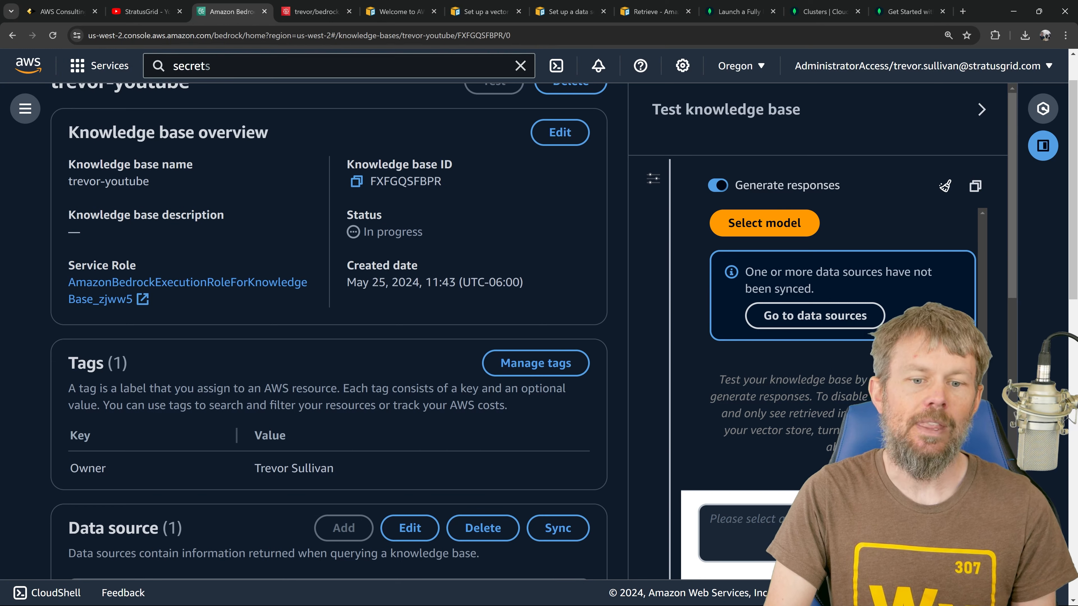
pyautogui.scroll(1, 347, 282)
pyautogui.scroll(-8, 357, 303)
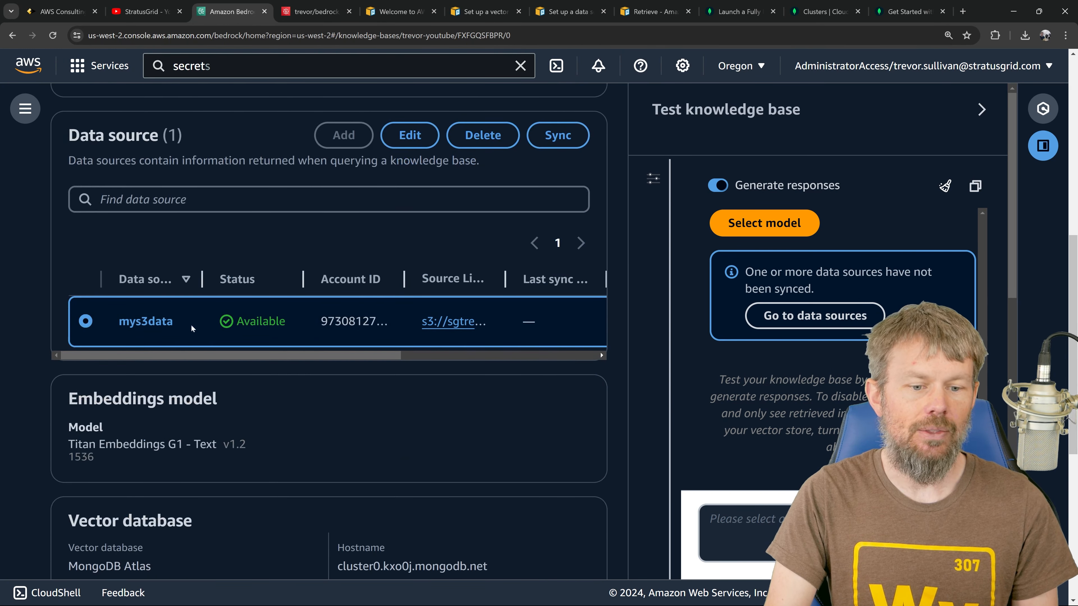
pyautogui.scroll(8, 202, 247)
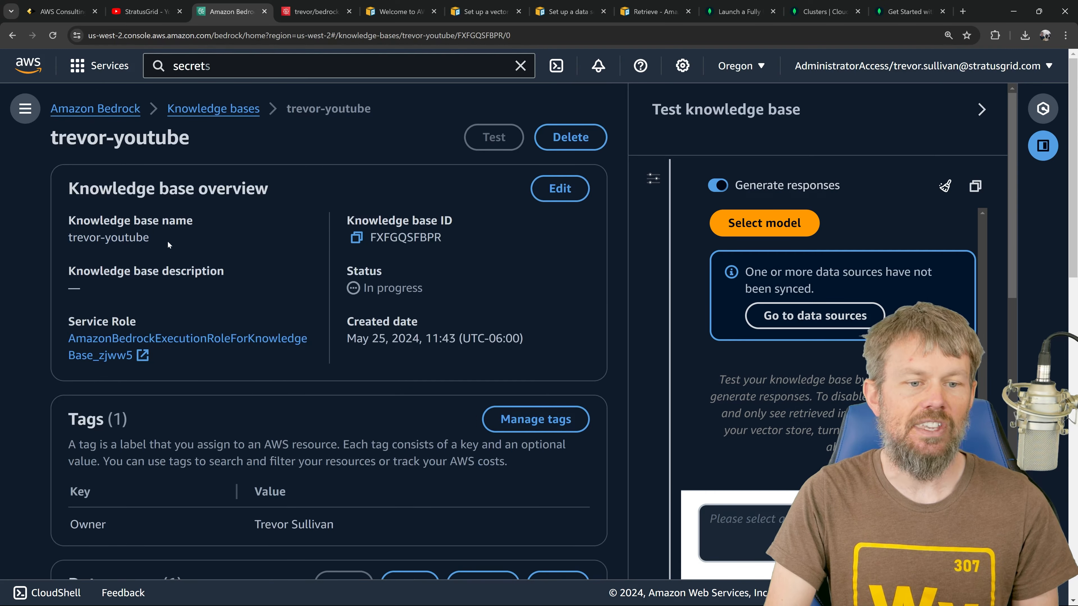
pyautogui.click(193, 111)
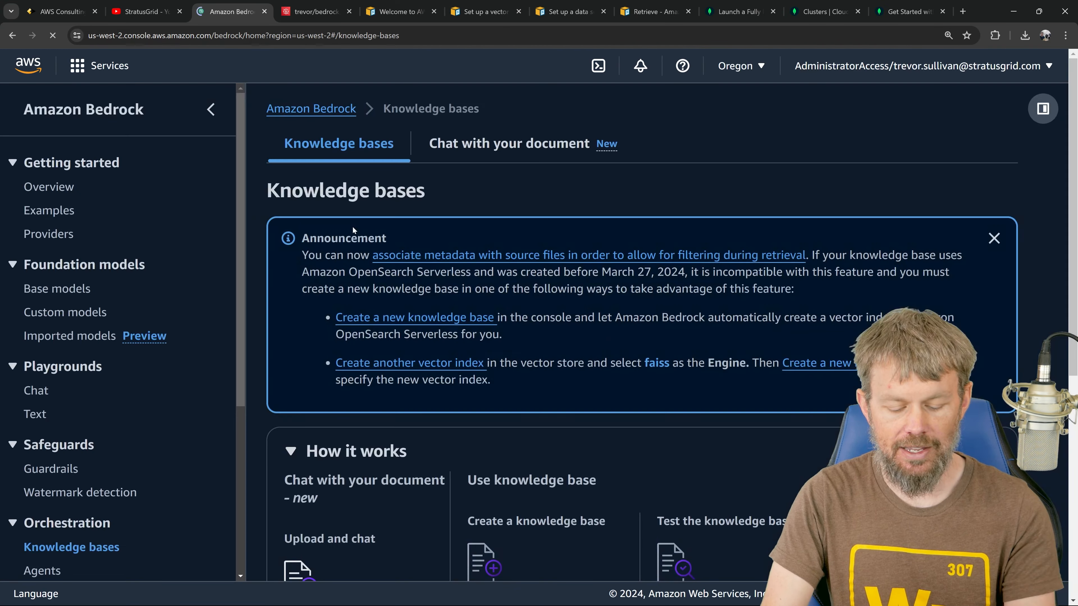
# Go full screen and open the Ready trevor-youtube knowledge base with the side navigation hidden.
pyautogui.press('F11')
pyautogui.scroll(-10, 348, 255)
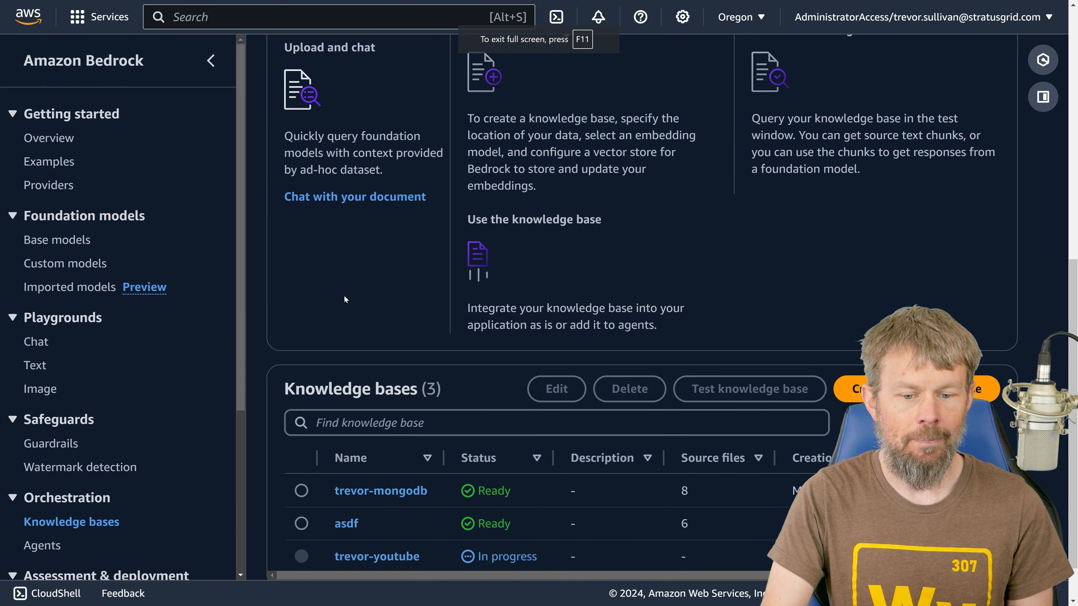
pyautogui.scroll(-1, 348, 302)
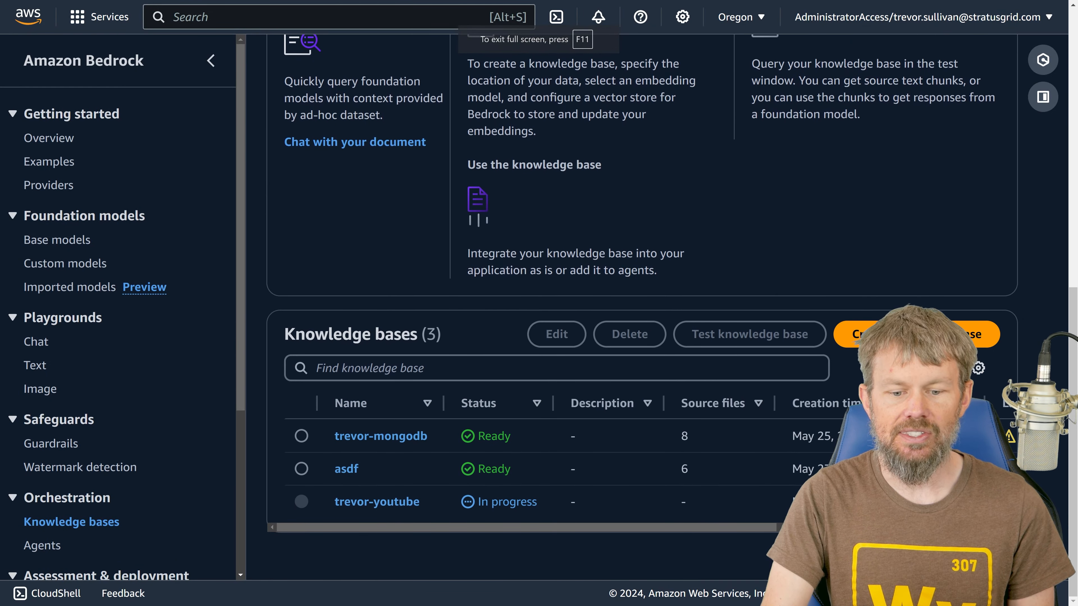
pyautogui.click(210, 60)
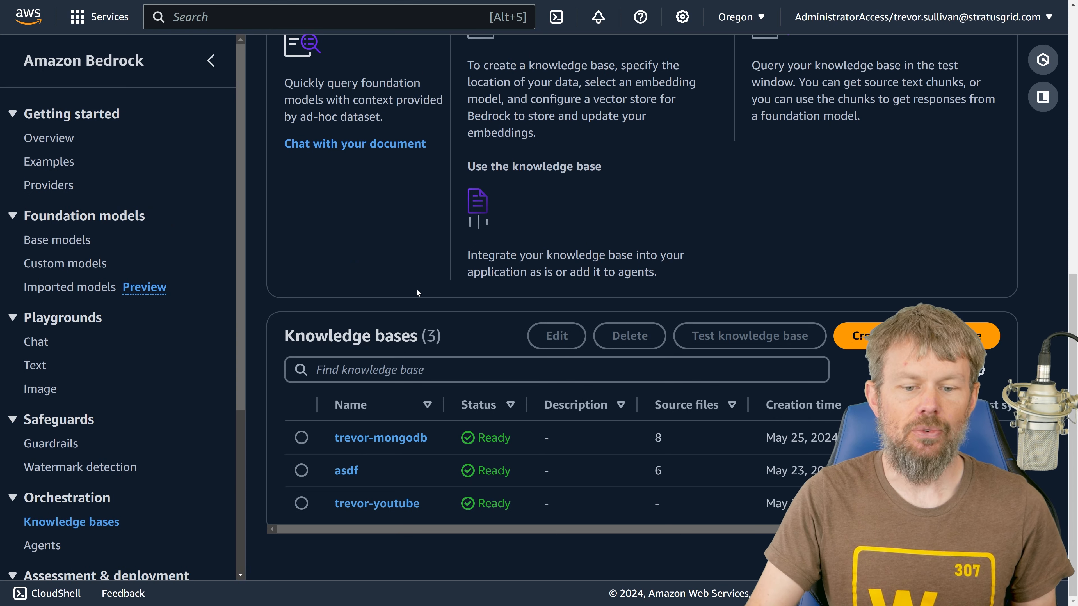
pyautogui.click(368, 505)
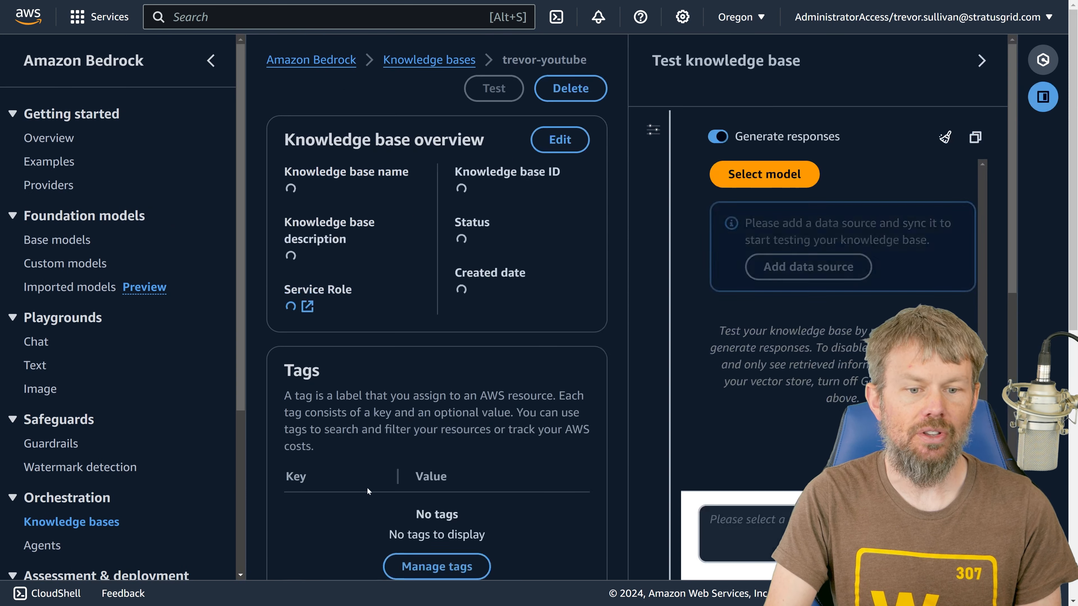
pyautogui.click(211, 61)
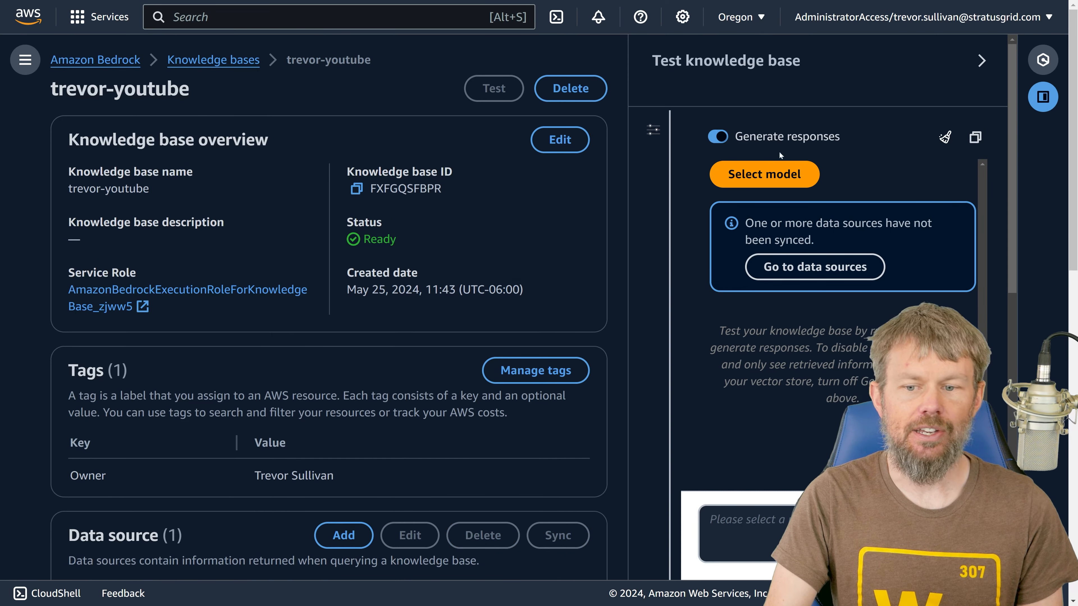
# Close the Test panel, sync the mys3data data source, and review the Embeddings model details.
pyautogui.click(982, 61)
pyautogui.scroll(-8, 397, 220)
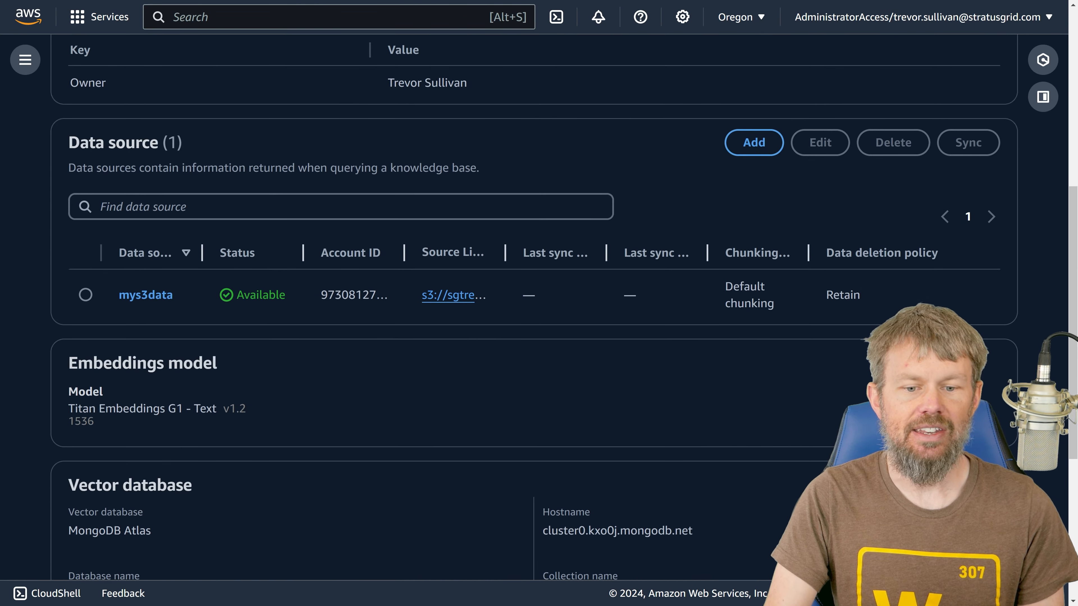
pyautogui.click(85, 294)
pyautogui.click(969, 142)
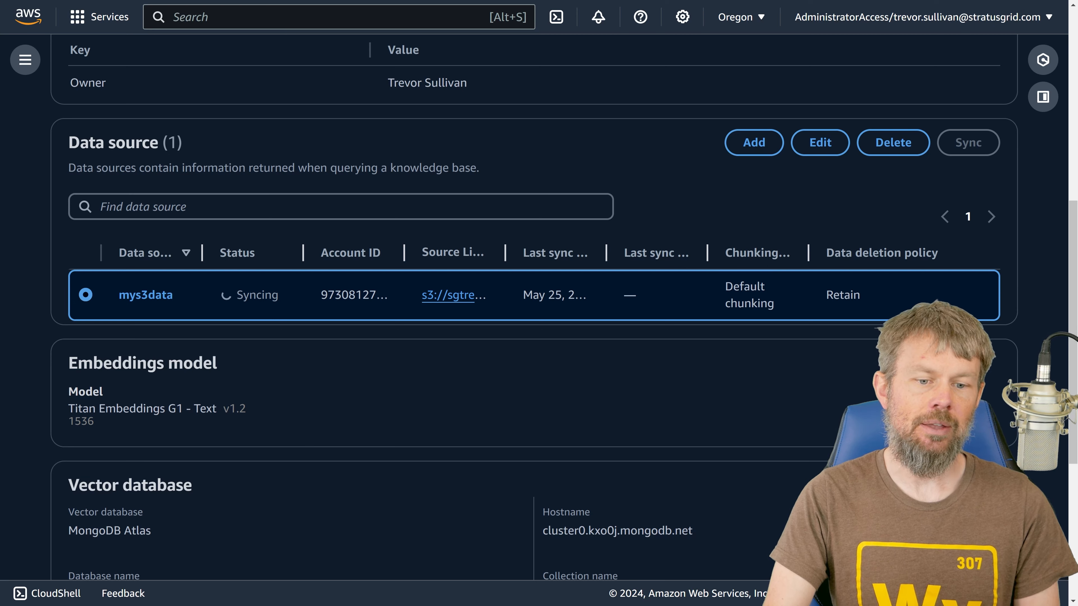
pyautogui.scroll(-3, 114, 329)
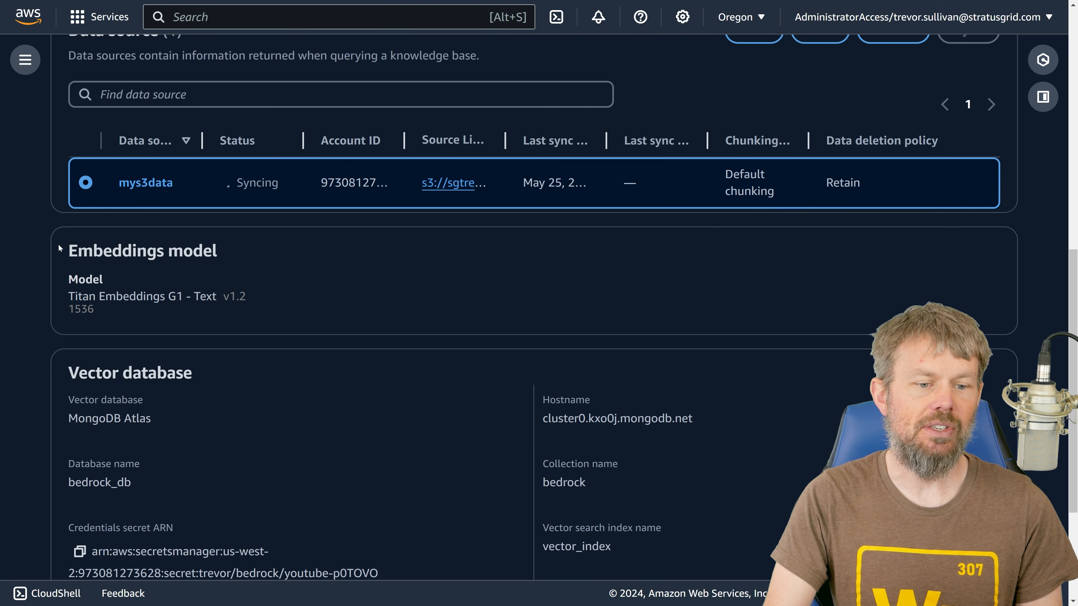
pyautogui.moveTo(58, 243); pyautogui.dragTo(102, 319)
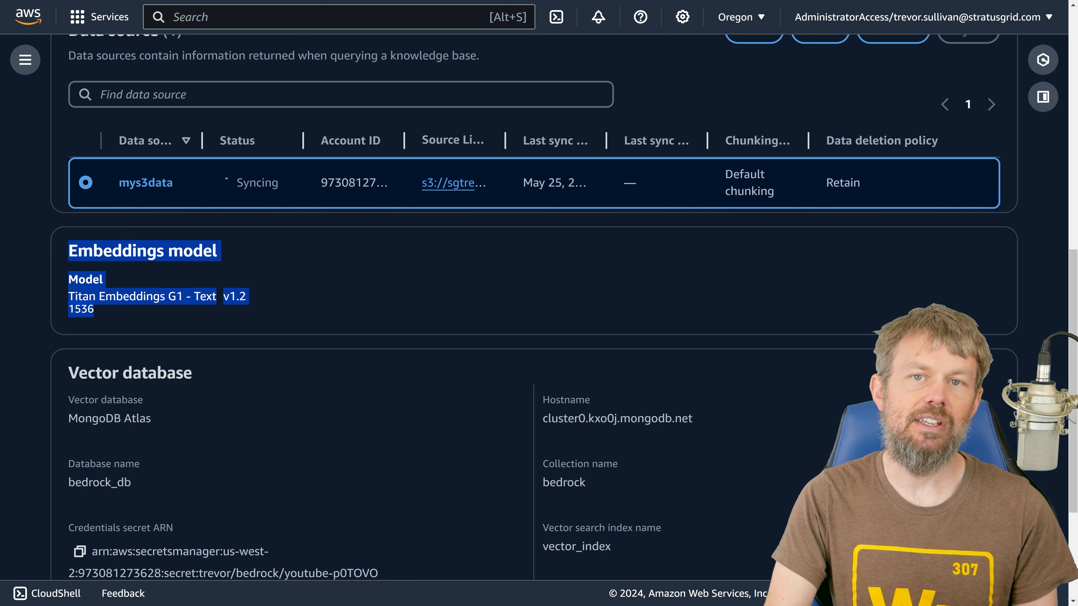
pyautogui.click(192, 315)
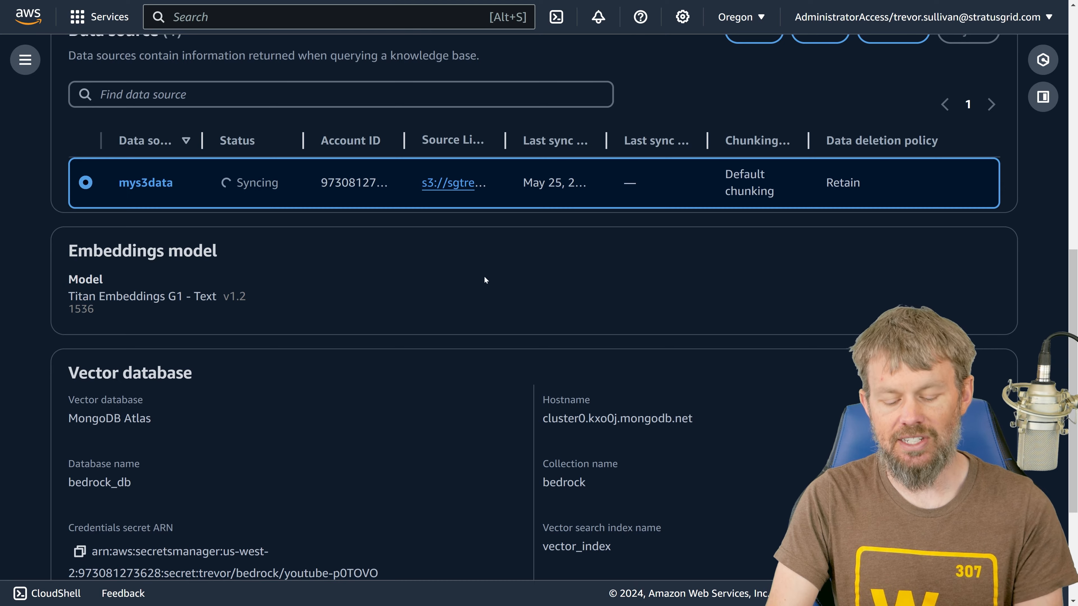
pyautogui.click(809, 12)
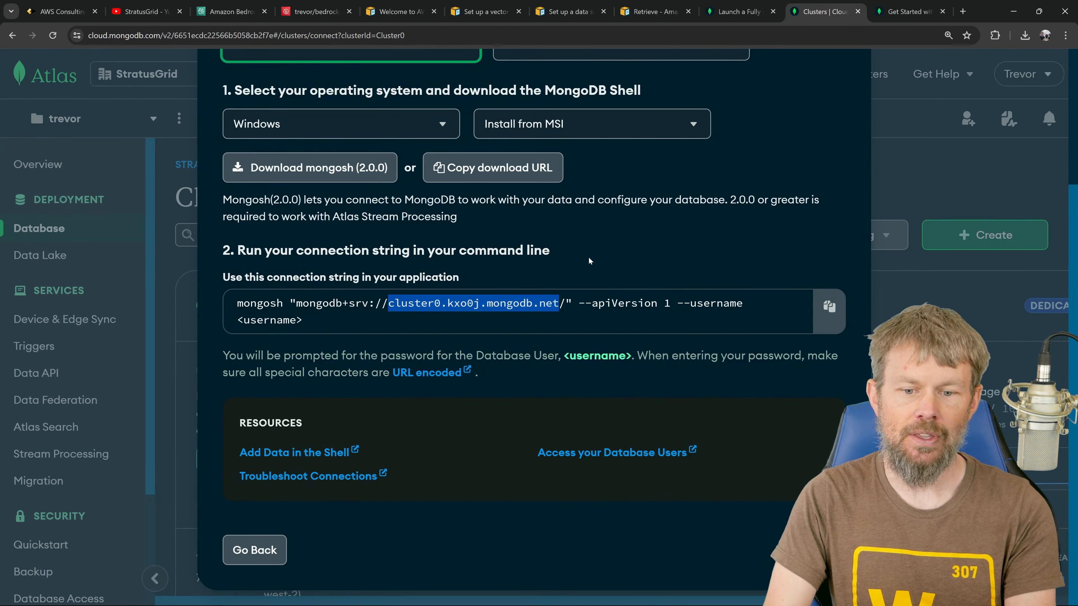
# Close the Cluster0 connection dialog and scroll down the Clusters page.
pyautogui.press('Escape')
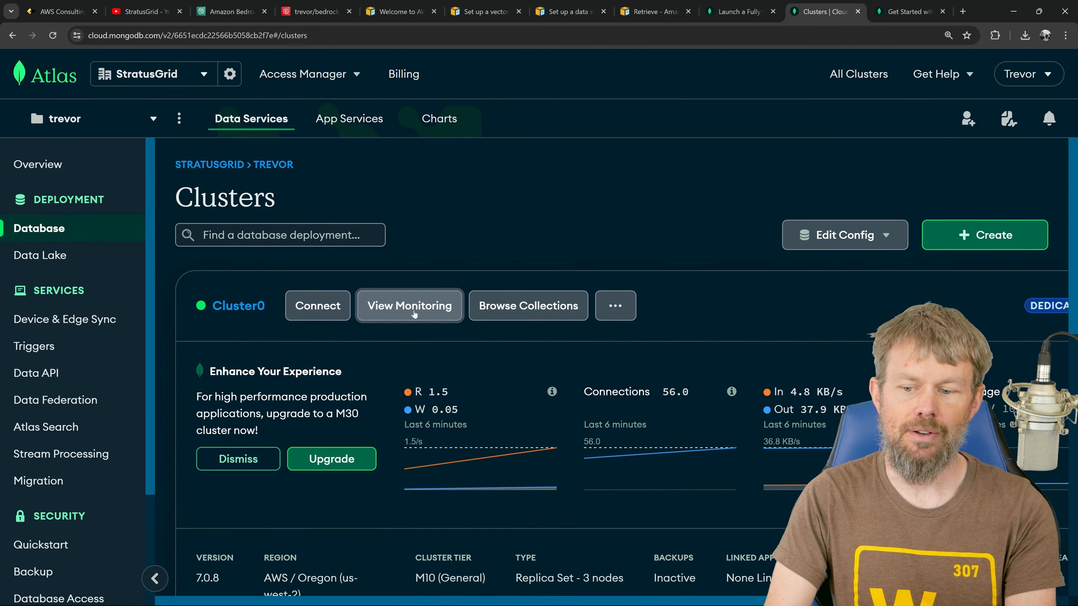
pyautogui.scroll(-5, 415, 314)
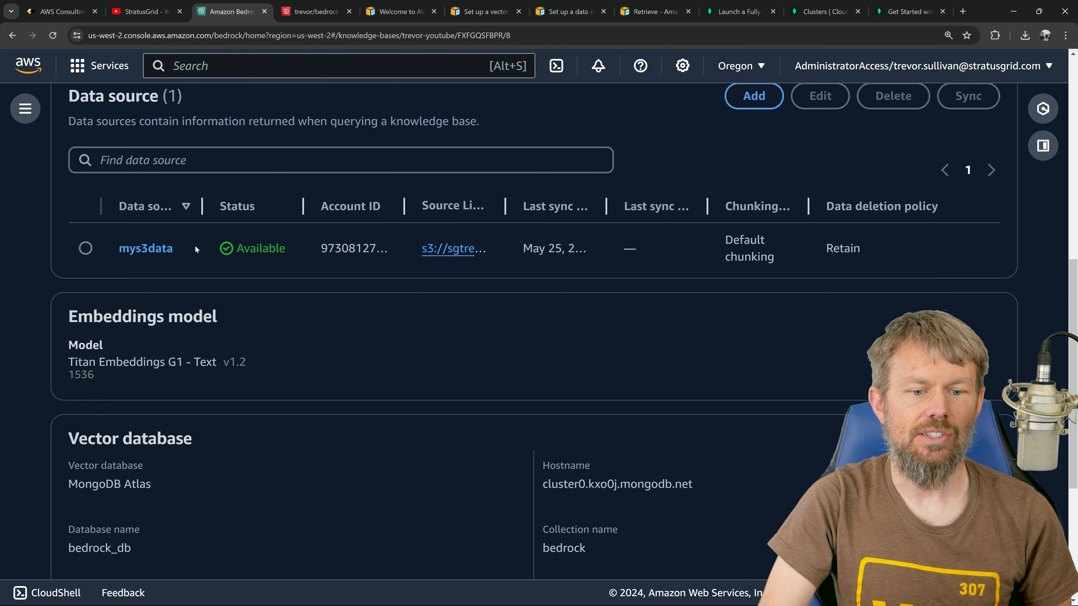
# Check the MongoDB Atlas clusters page in the Atlas tab.
pyautogui.scroll(10, 254, 259)
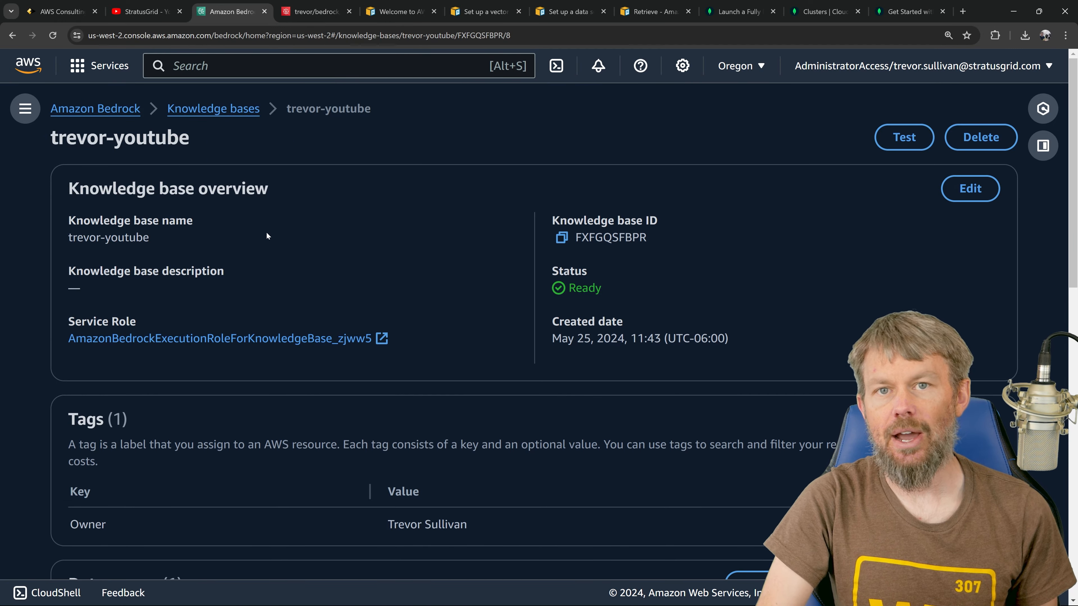
pyautogui.scroll(-10, 262, 251)
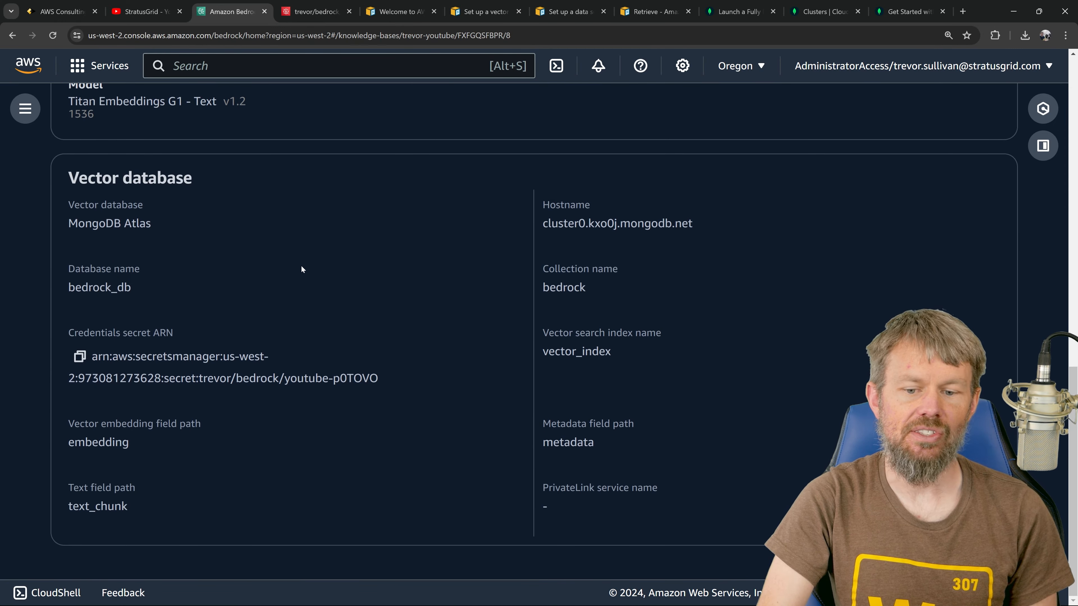
pyautogui.scroll(5, 301, 297)
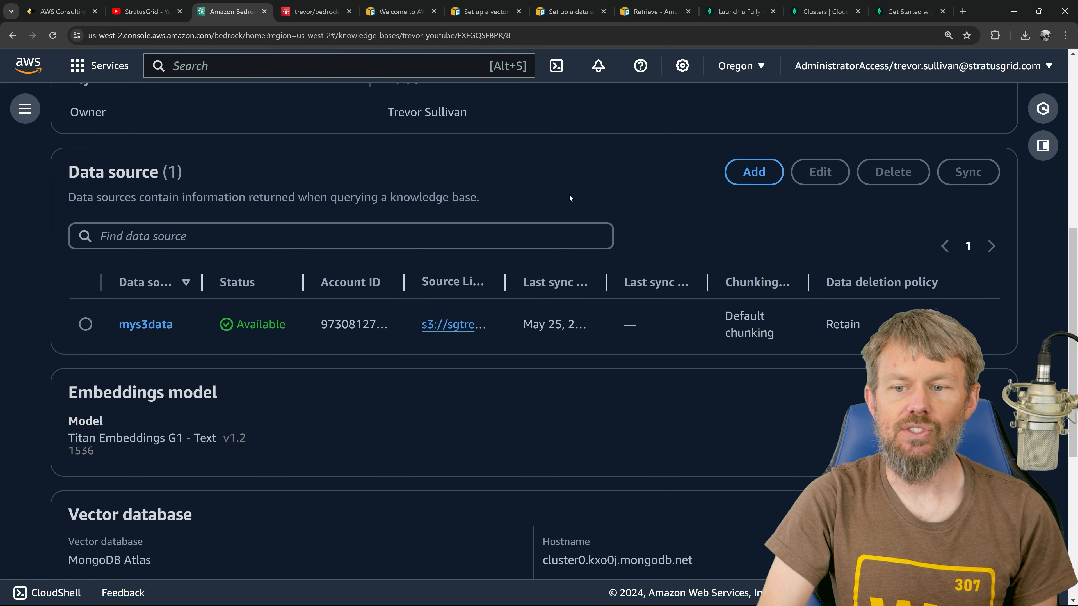
pyautogui.click(823, 11)
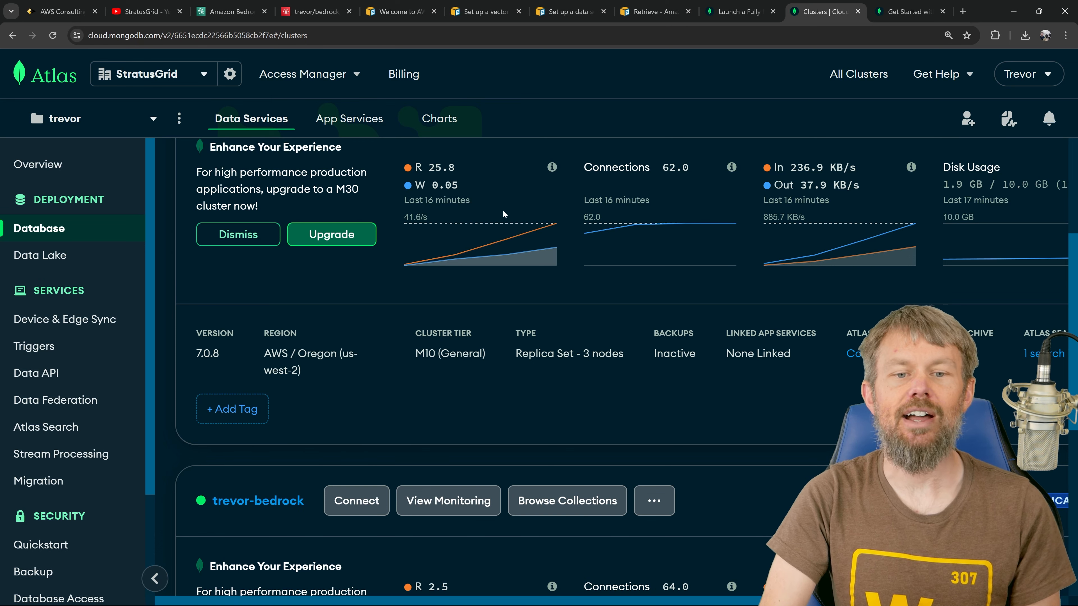
# Back in Bedrock, go full screen and open the Test panel for trevor-youtube.
pyautogui.click(223, 15)
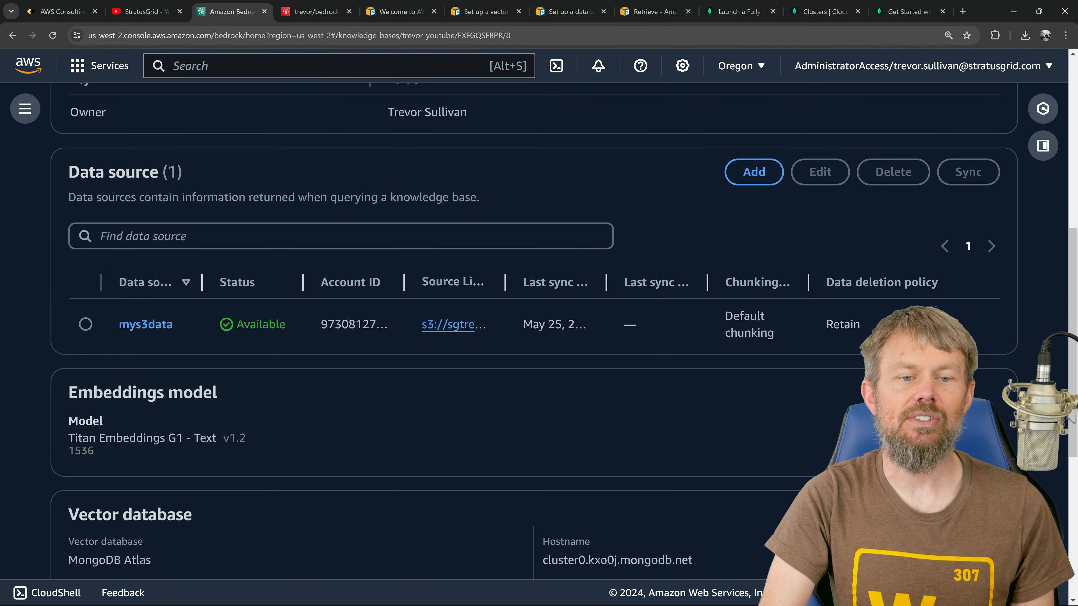
pyautogui.press('F11')
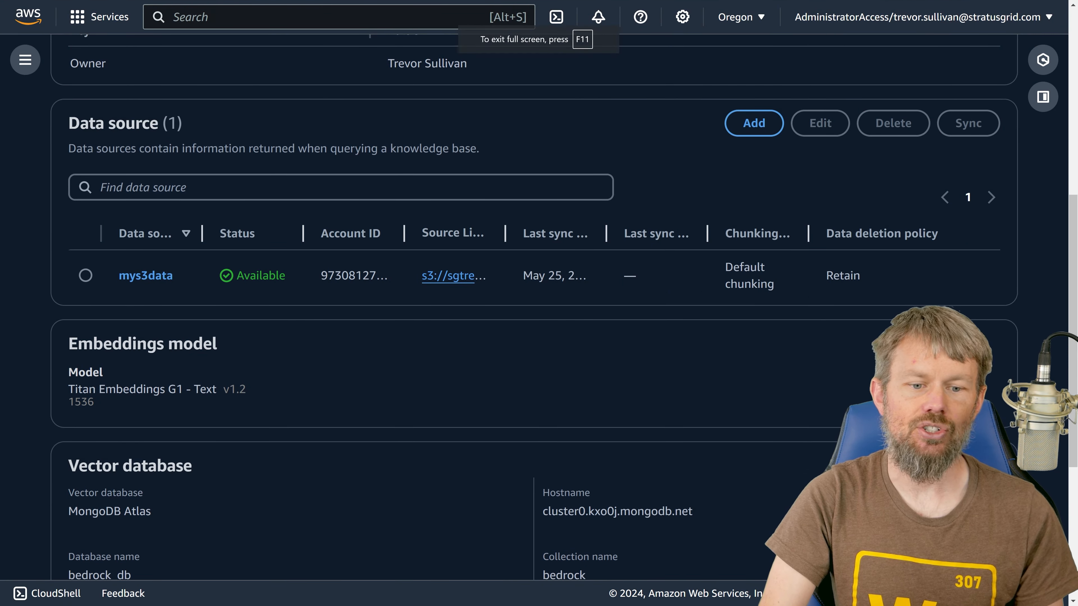
pyautogui.scroll(1, 324, 159)
pyautogui.scroll(6, 318, 164)
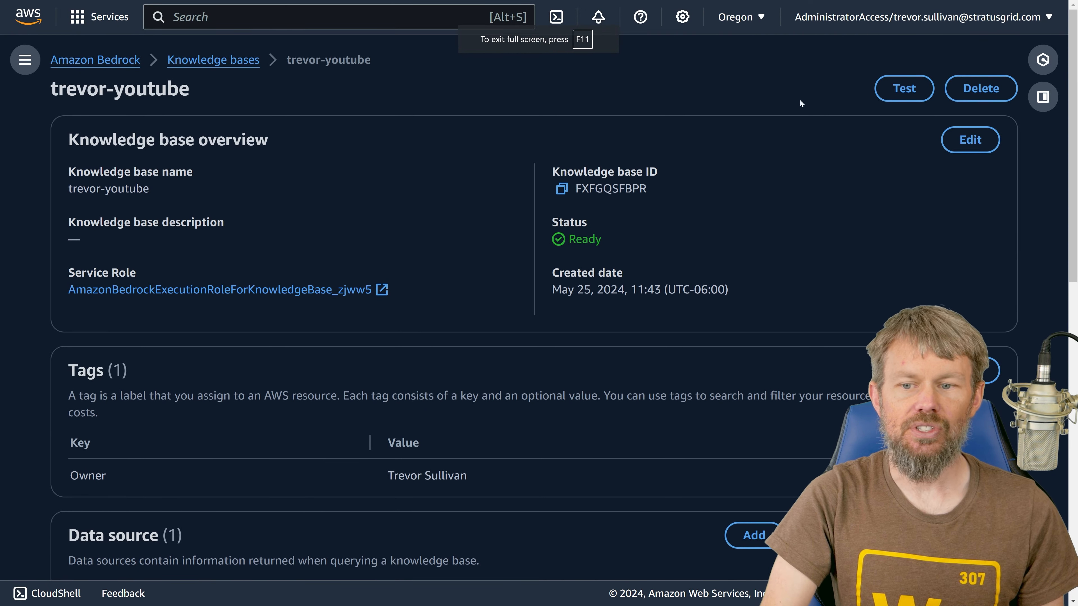
pyautogui.click(903, 87)
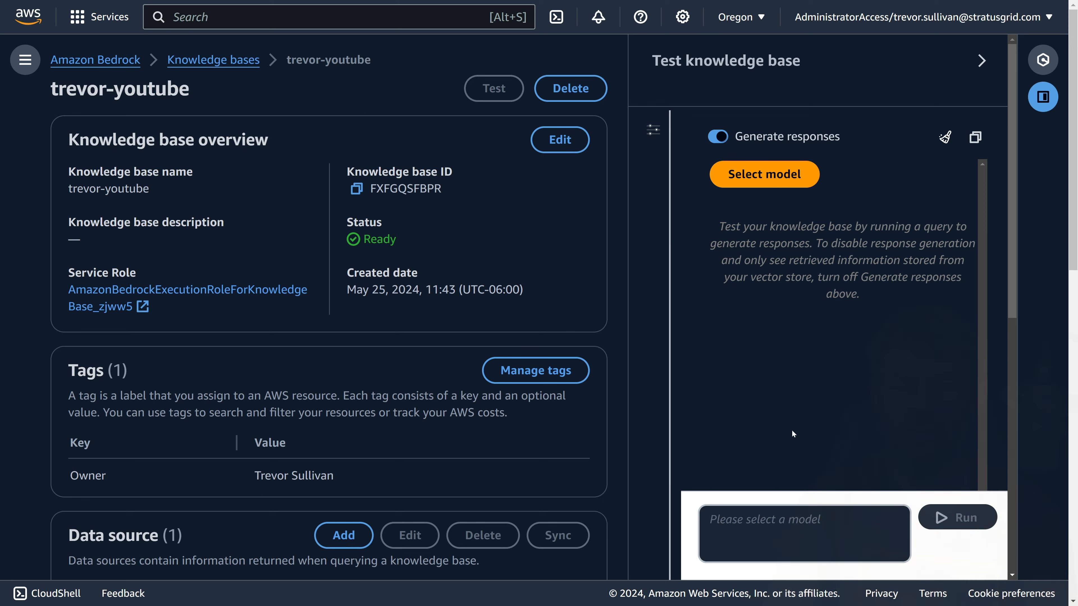
# Apply Claude 3 Sonnet as the model and run 'What tire sizes can I use for a Honda Civic?2022'.
pyautogui.click(763, 181)
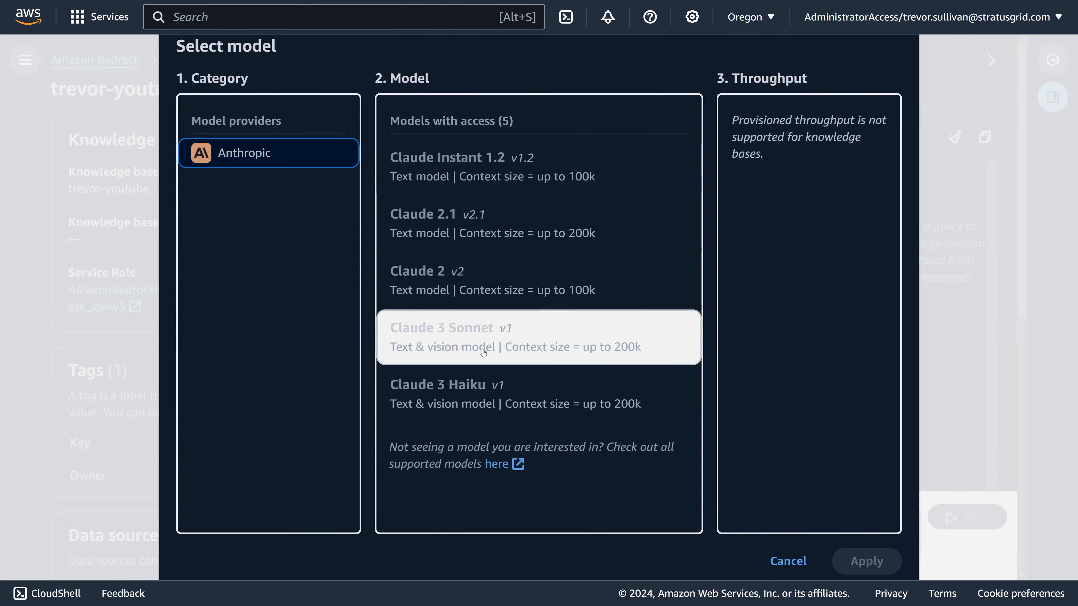
pyautogui.click(487, 341)
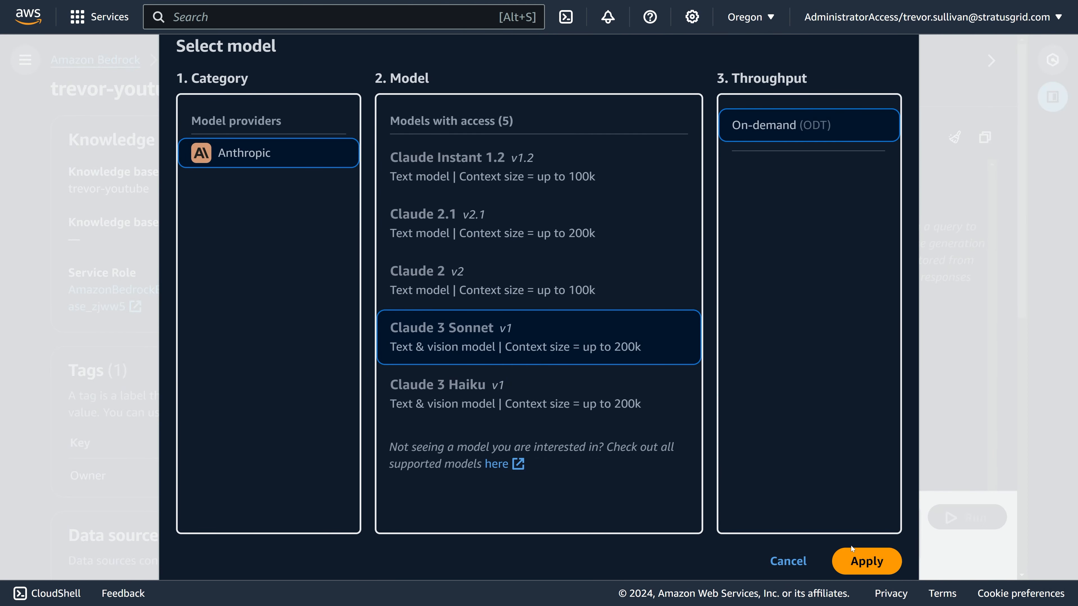
pyautogui.click(851, 561)
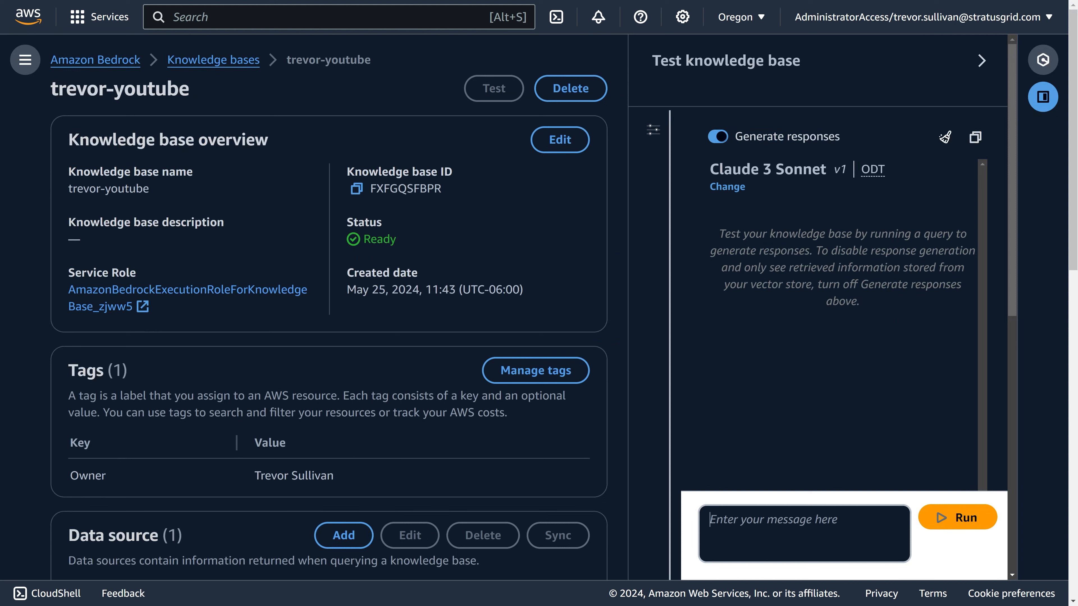
pyautogui.write('What tire sizes')
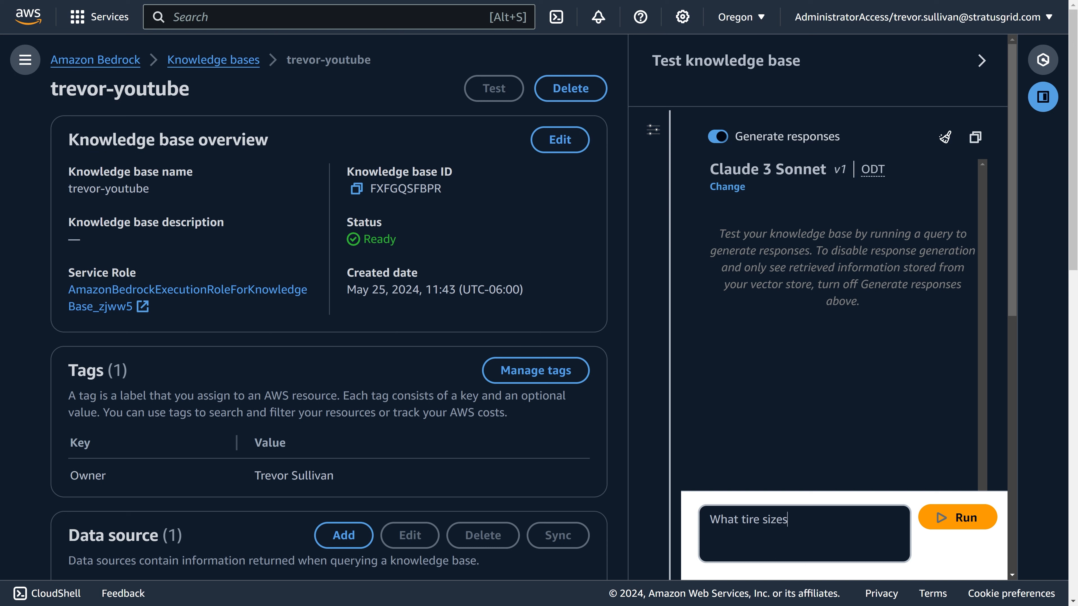
pyautogui.write(' can I use for a Honda Civic?')
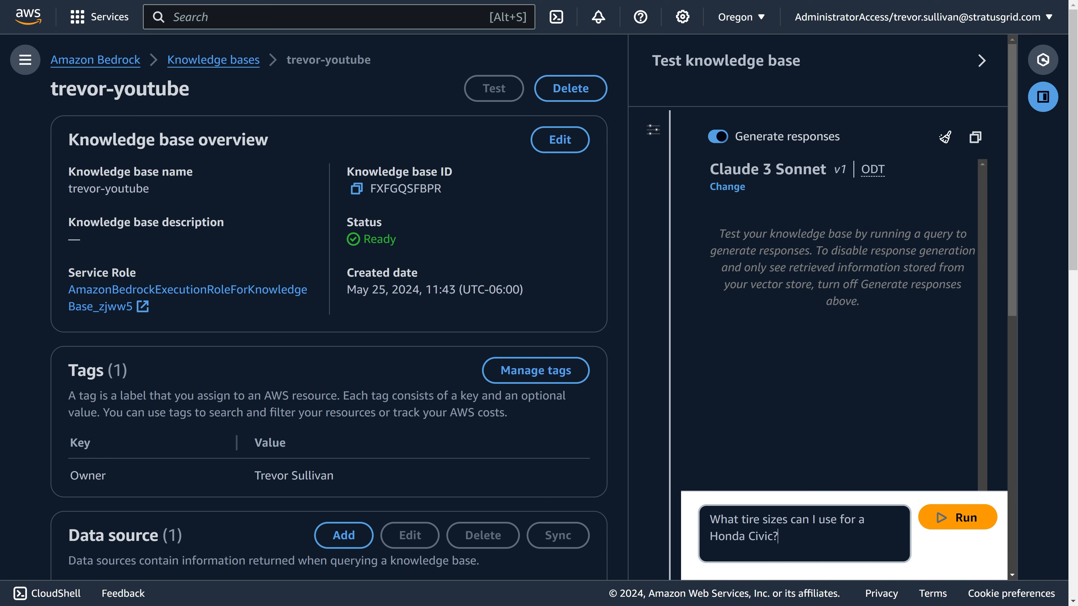
pyautogui.write('2022')
pyautogui.click(957, 517)
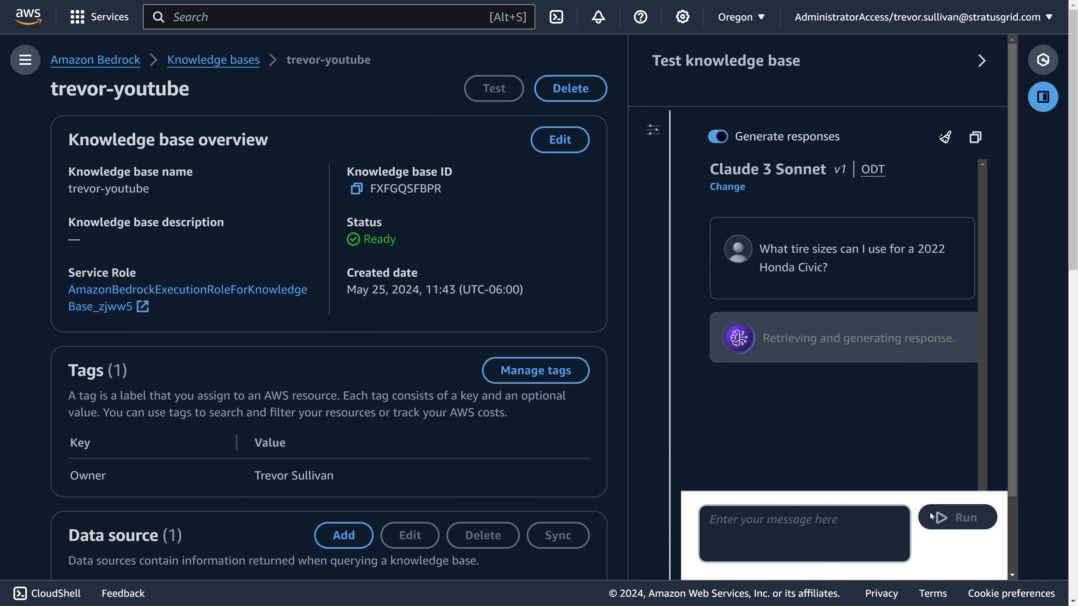